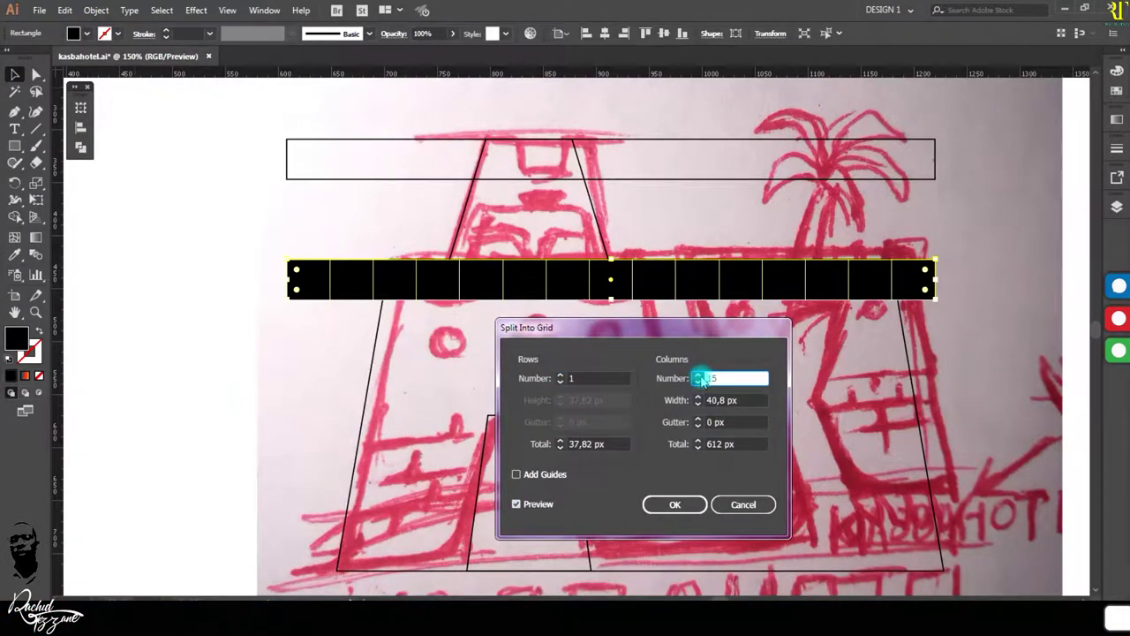
Step: Split the lower black bar into a grid of one row and 17 columns
key(Return)
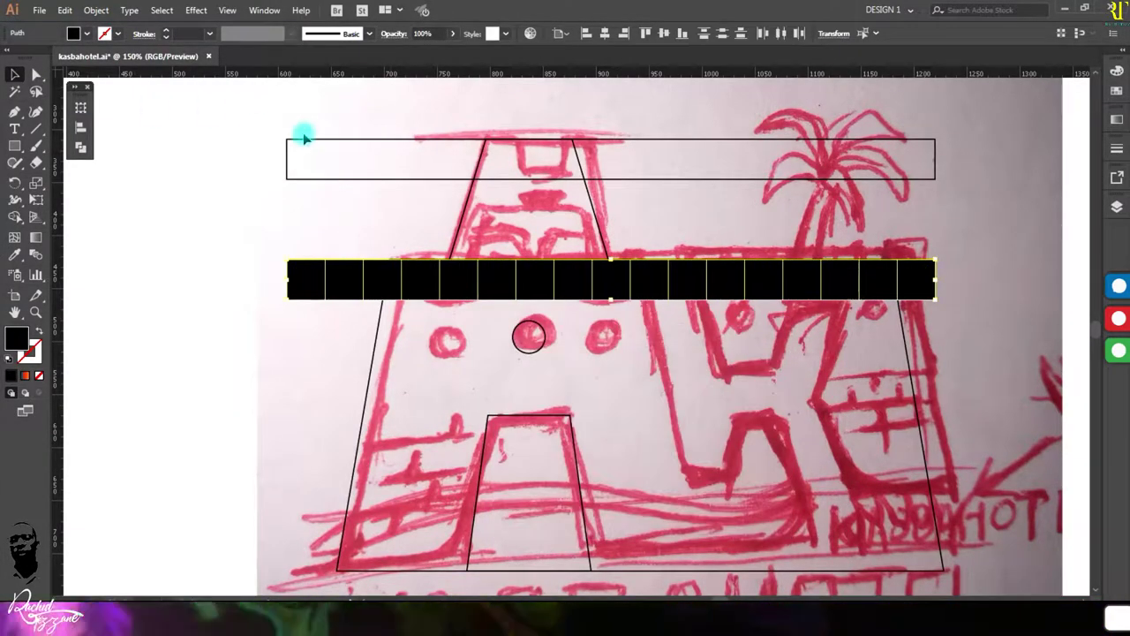
Step: Fill the upper bar black, narrow it to the tower's width and split it into five columns
click(303, 138)
click(38, 329)
drag(715, 173, 422, 157)
click(96, 10)
mouse_move(151, 362)
click(341, 421)
double_click(680, 371)
text(5)
key(Return)
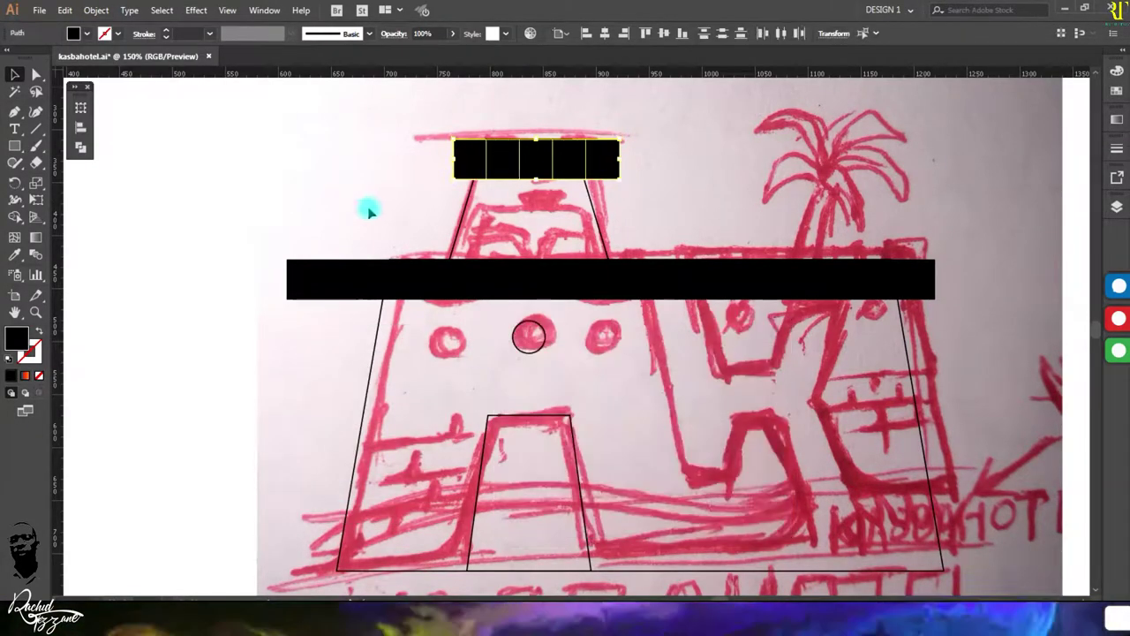
click(373, 218)
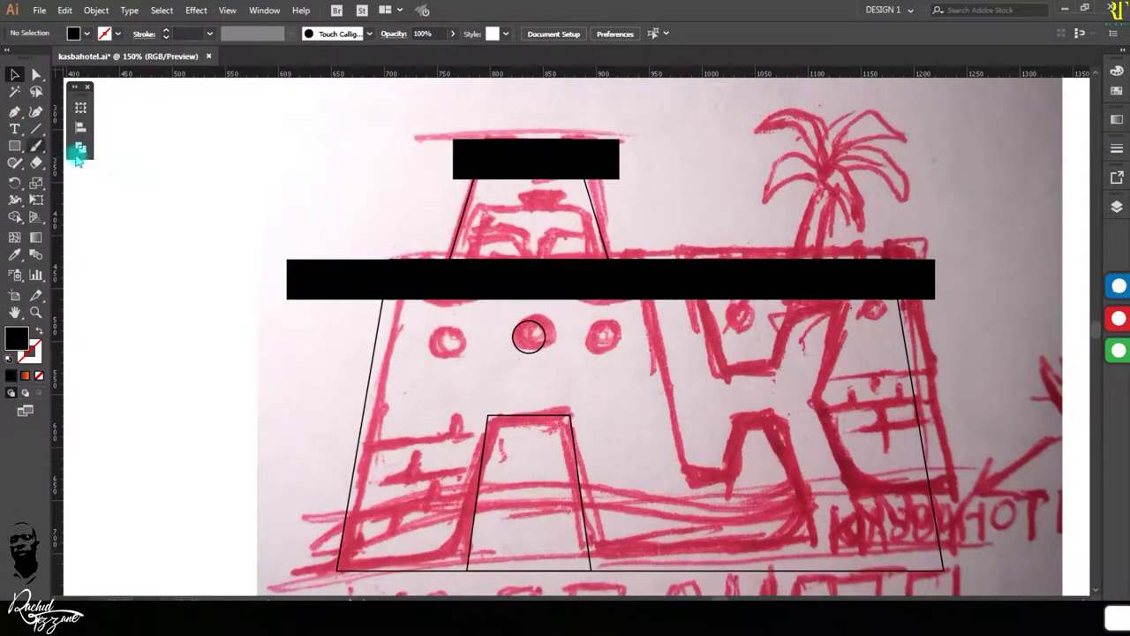
Step: Draw the curved black palm trunk over the sketch with the Pen tool, tapering up to the leaf crown
scroll(486, 388, down, 1)
key(p)
scroll(653, 378, up, 3)
click(749, 415)
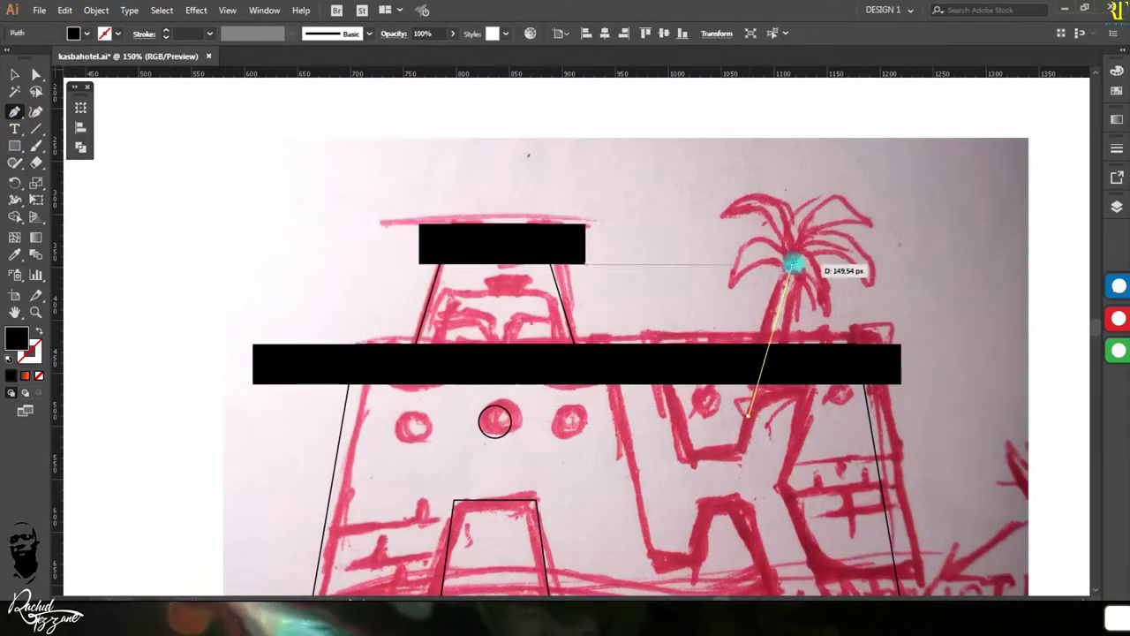
drag(793, 263, 832, 211)
mouse_move(749, 415)
mouse_down()
mouse_move(783, 406)
mouse_move(748, 416)
mouse_up()
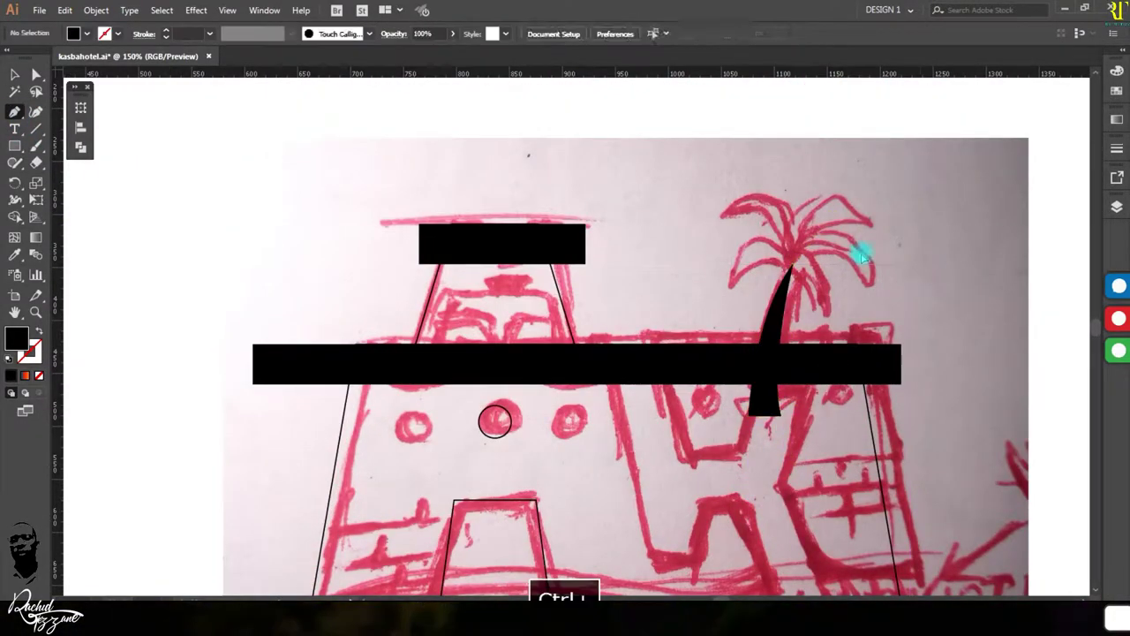
Step: Draw five curved black palm fronds around the top of the trunk with the Pen tool
click(797, 241)
click(721, 213)
mouse_move(797, 241)
mouse_down()
mouse_move(774, 220)
mouse_move(815, 245)
mouse_up()
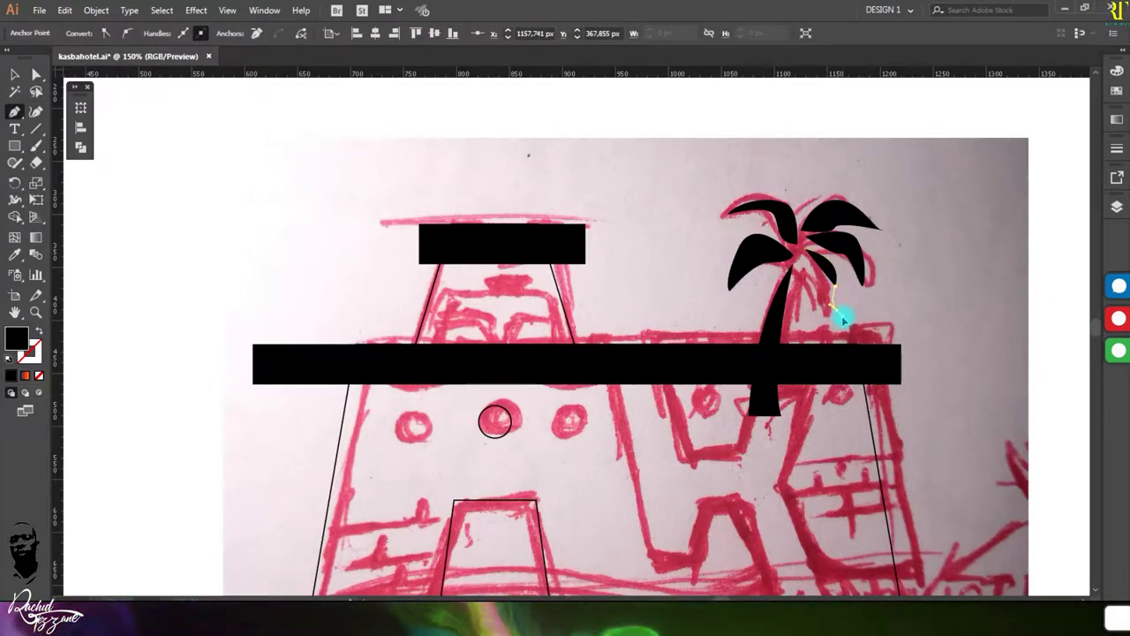
Step: Reposition the palm fronds so they fan out closer around the trunk's tip
click(14, 76)
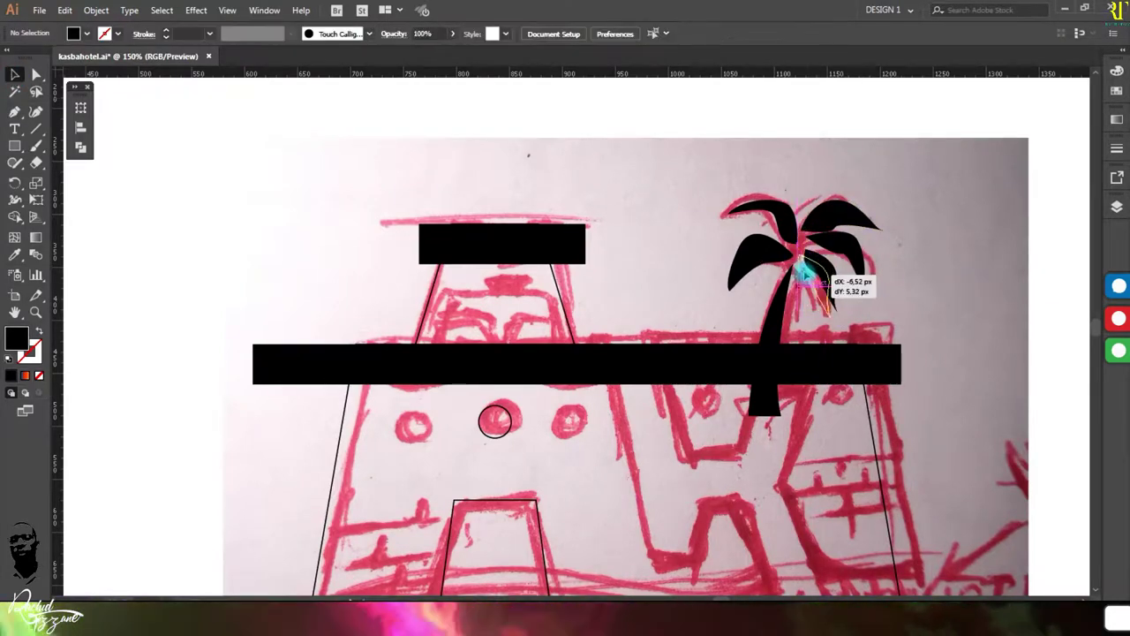
drag(836, 252, 822, 232)
drag(883, 208, 883, 195)
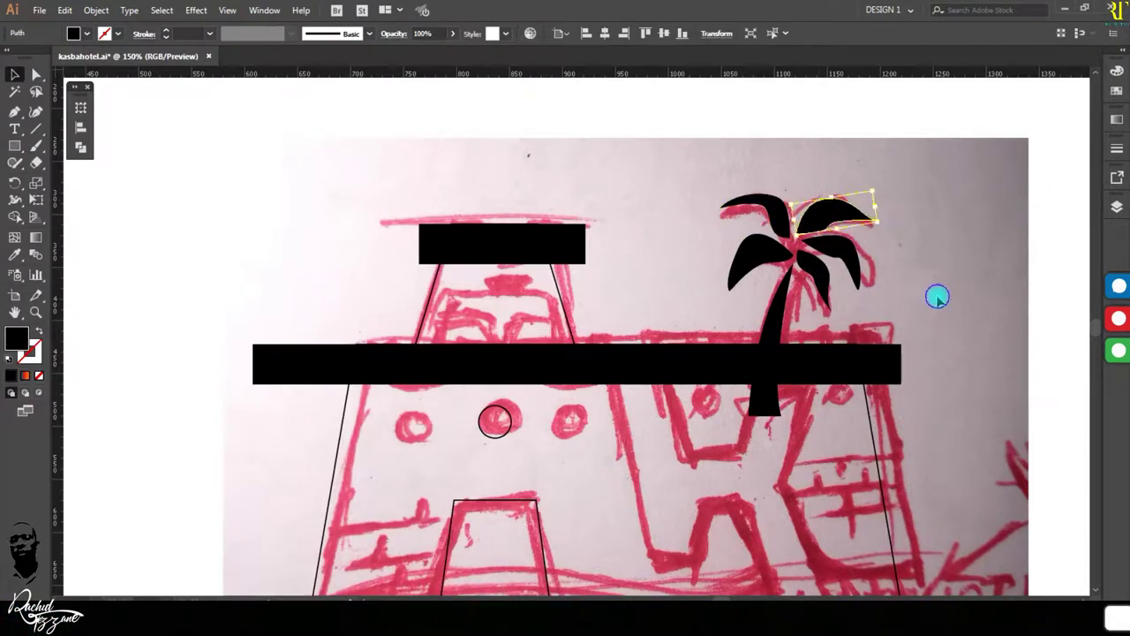
Step: Swap fill and stroke on the door and the round window so both become solid black shapes
scroll(938, 297, down, 3)
click(474, 383)
key(shift+x)
click(511, 314)
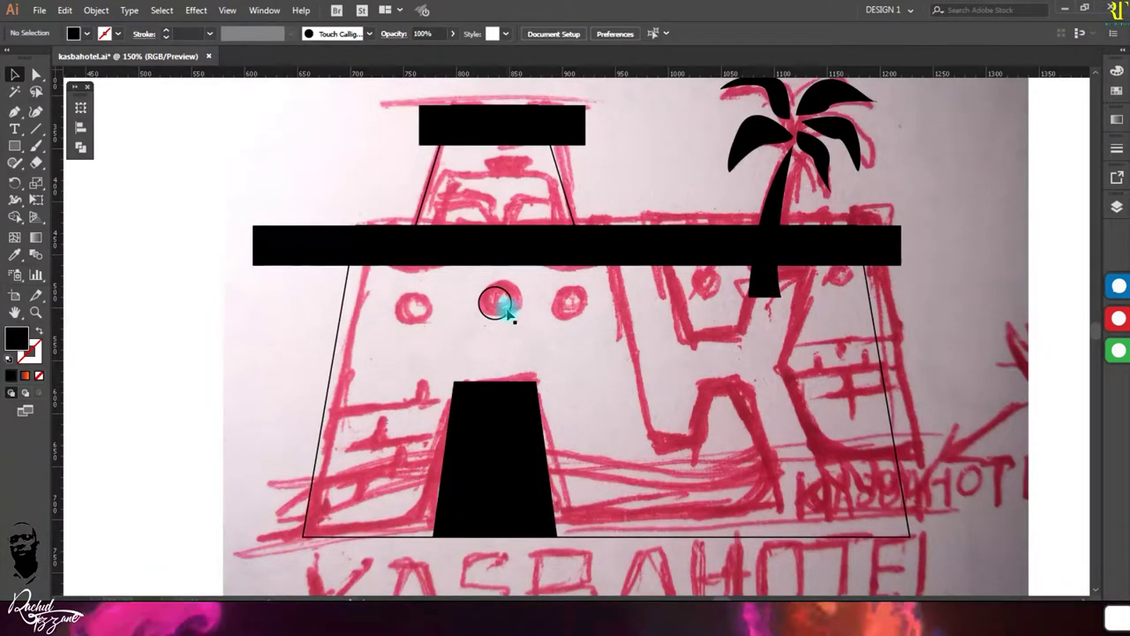
click(510, 313)
key(shift+x)
Step: Fill the large wall shape orange and the tower shape yellow, both without a stroke
click(343, 297)
key(shift+x)
click(983, 151)
click(418, 212)
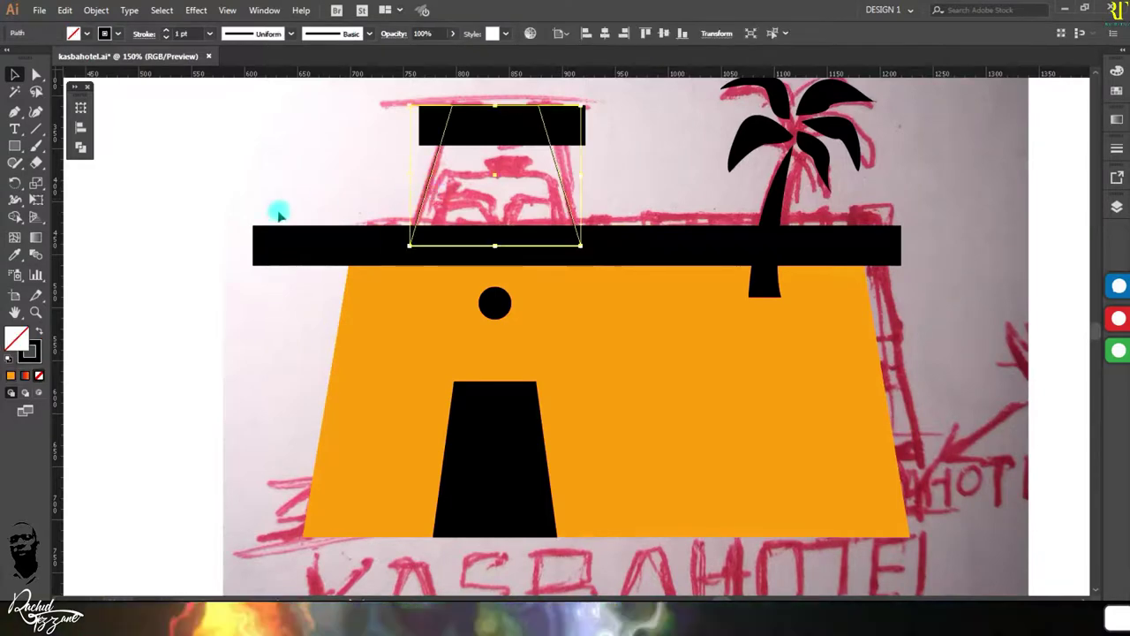
click(997, 111)
key(ctrl+shift+a)
Step: Delete the two leftmost cells of the long black bar
key(ctrl+minus)
drag(442, 185, 497, 260)
key(Delete)
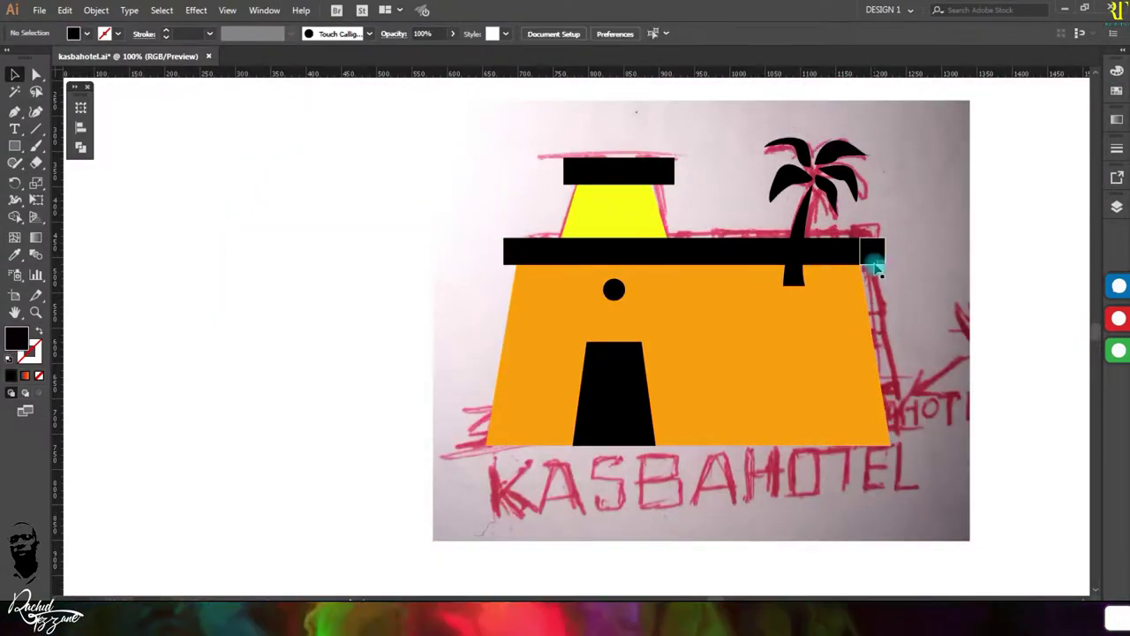
Step: Move the palm tree away from the building, past the sketch's upper right corner
key(ctrl+plus)
drag(830, 221, 830, 221)
key(ctrl+z)
key(ctrl+minus)
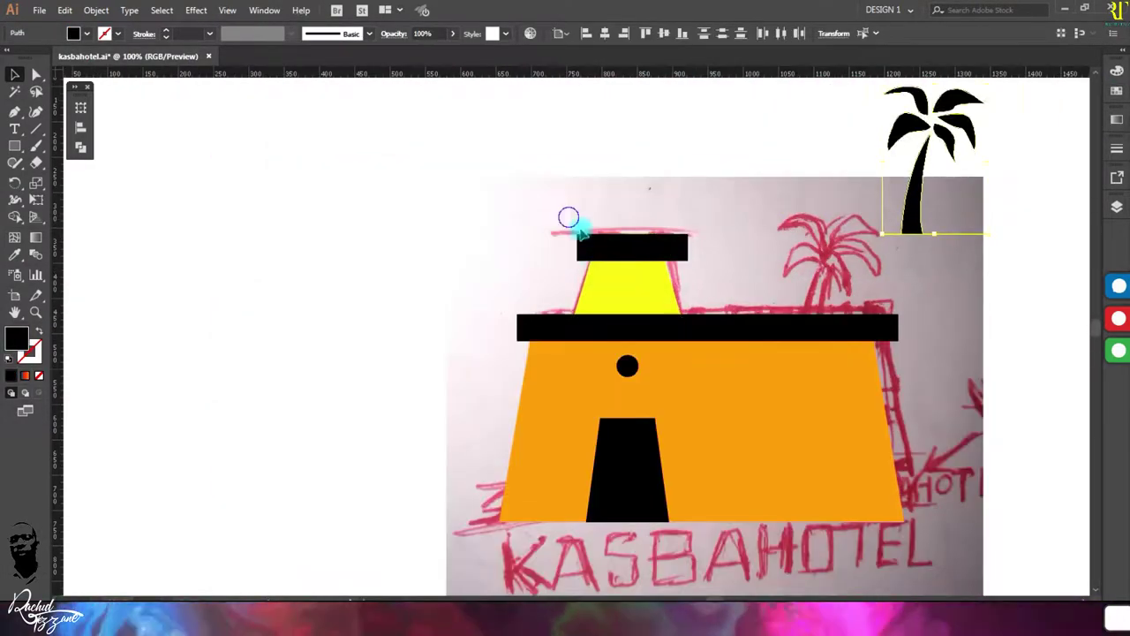
Step: Select the yellow tower with its five black cells and centre the cells horizontally on the tower
scroll(611, 242, up, 2)
click(96, 10)
click(76, 68)
click(615, 348)
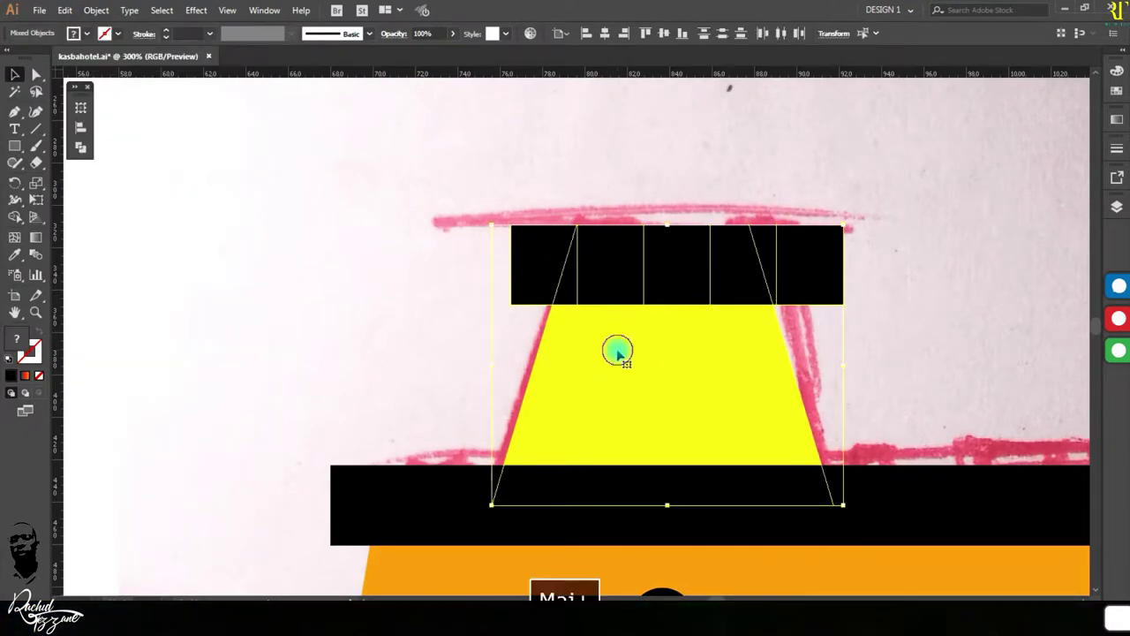
click(463, 192)
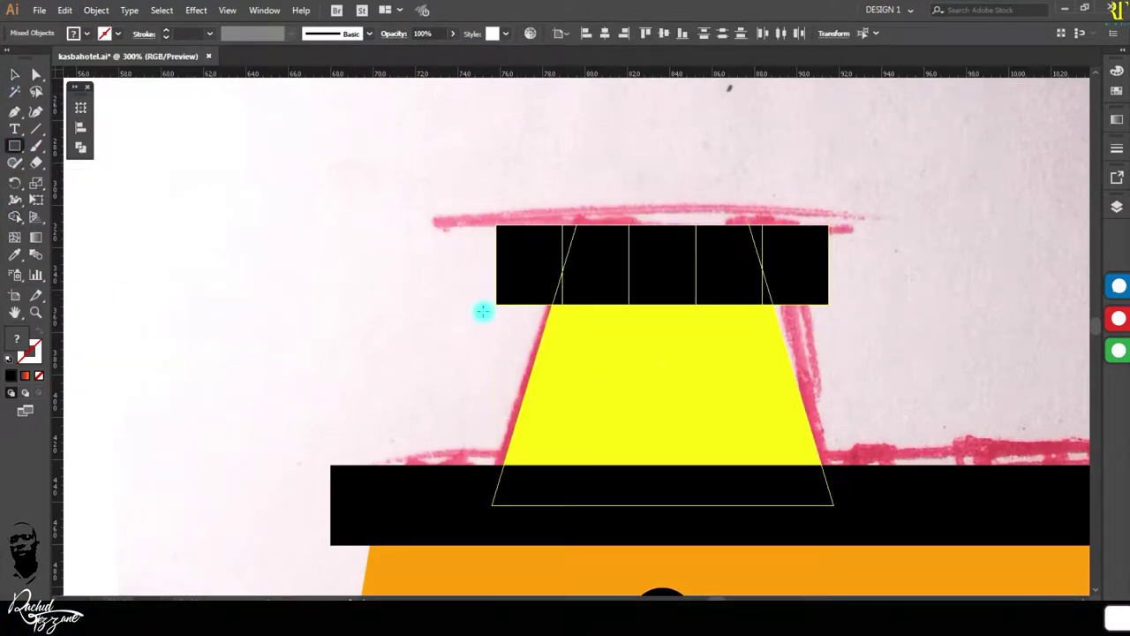
Step: Draw a rectangle over the lower half of the cells and build a red tower with one top notch using Shape Builder
drag(972, 395, 910, 352)
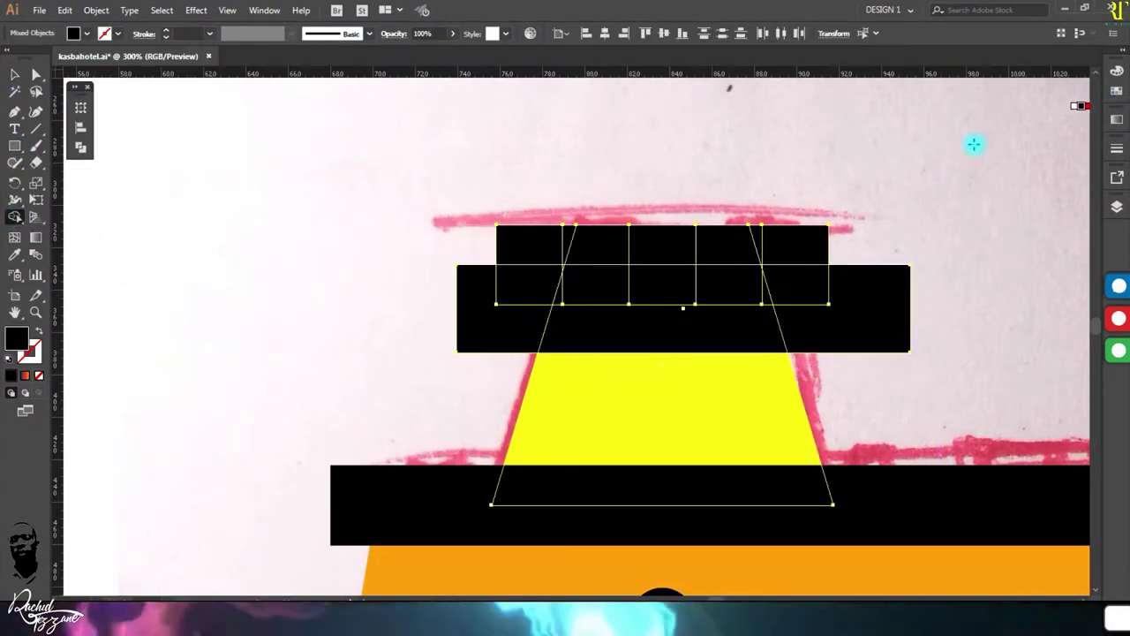
click(570, 293)
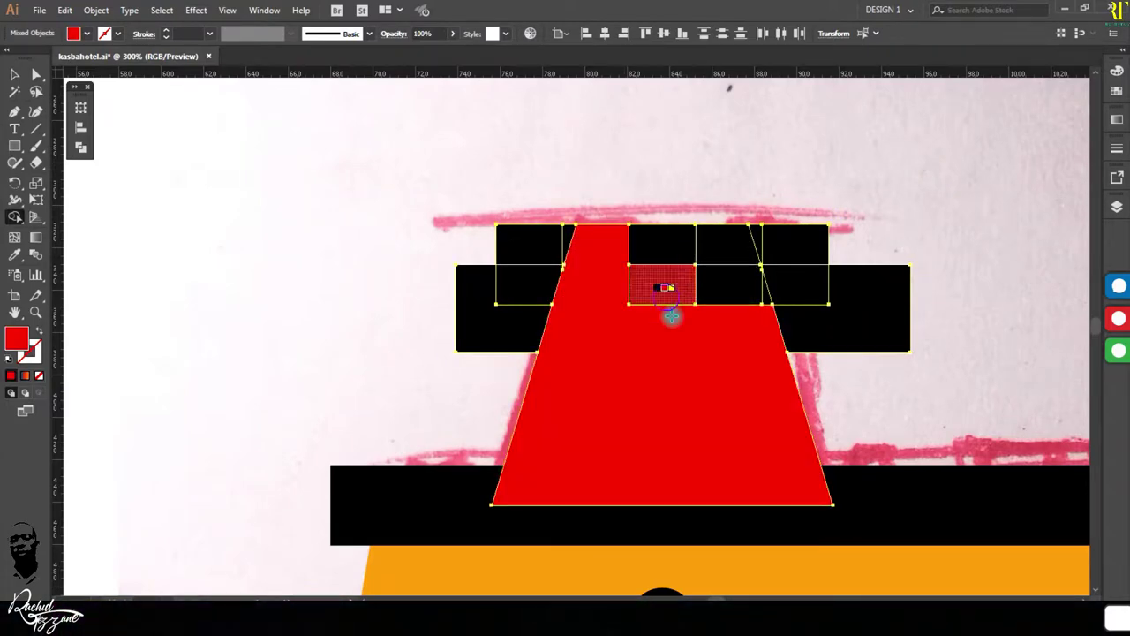
drag(755, 228, 495, 264)
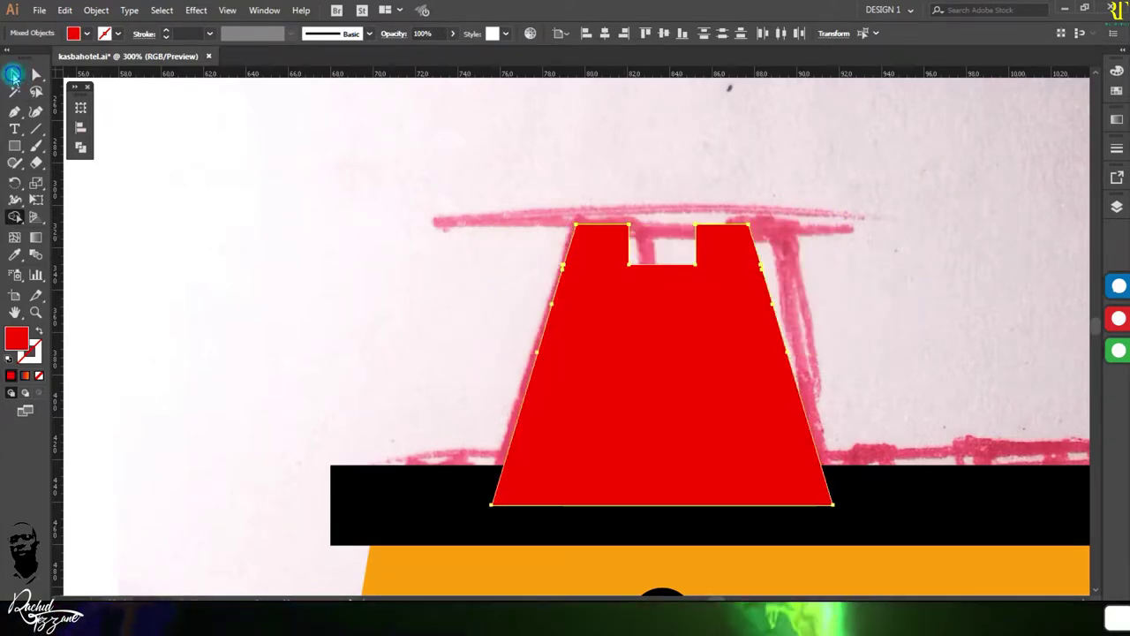
key(v)
scroll(449, 227, down, 2)
scroll(442, 230, up, 5)
scroll(936, 200, up, 4)
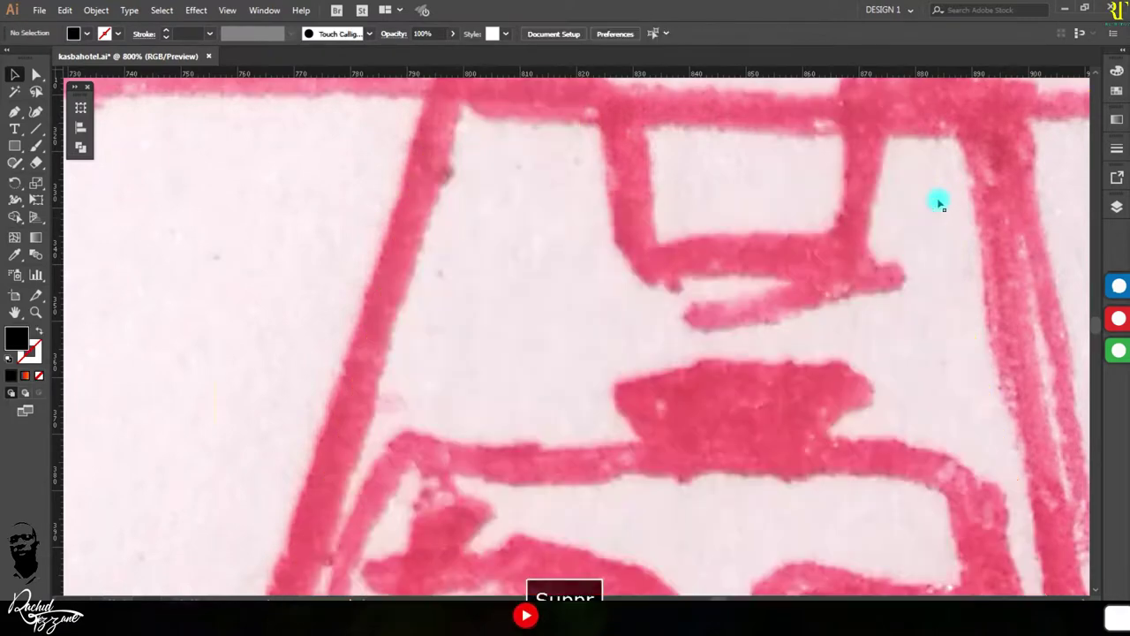
key(ctrl+z)
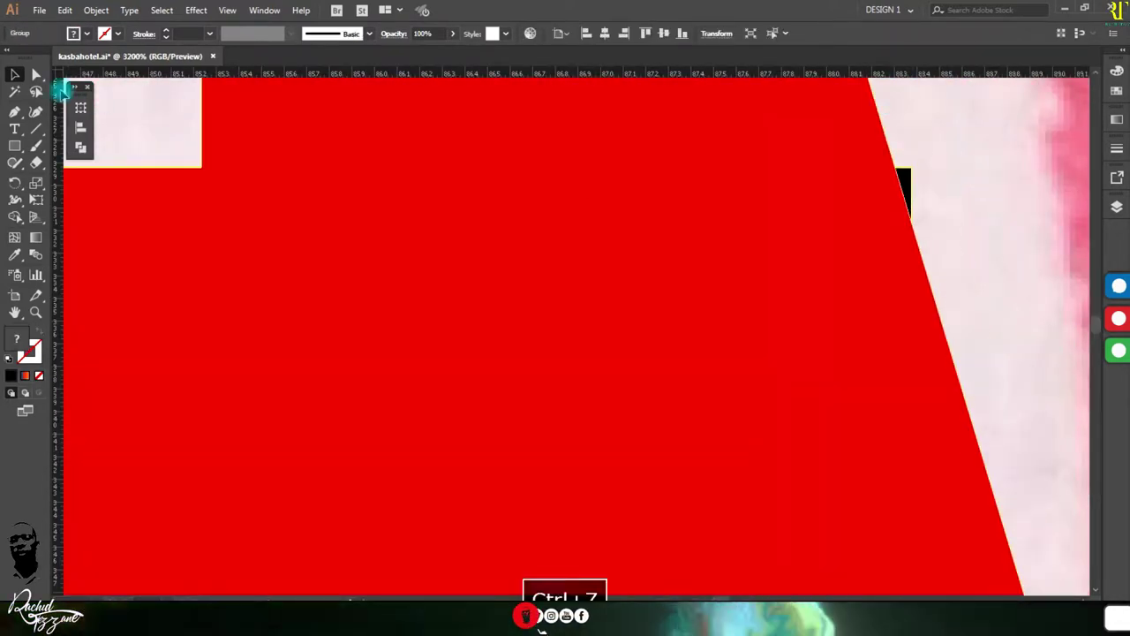
Step: Remove the tiny black slivers left along the red tower's slanted sides with the Shape Builder tool
scroll(756, 315, down, 6)
key(k)
scroll(623, 309, up, 4)
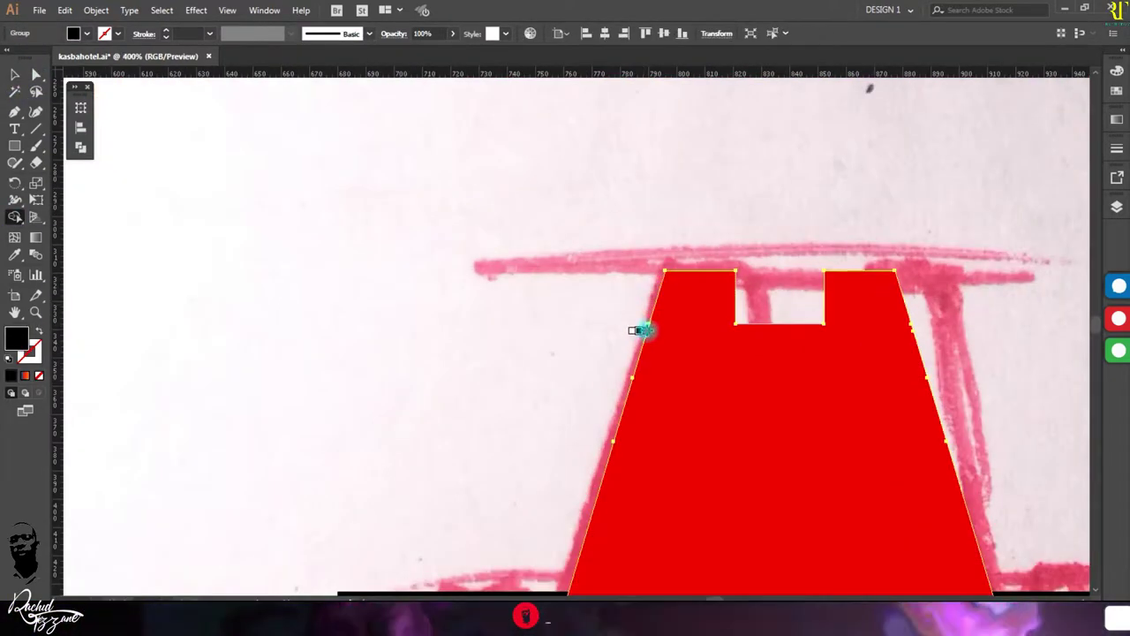
scroll(651, 295, down, 8)
scroll(689, 275, up, 3)
key(v)
Step: Move the red tower straight up, clear of the long black bar
scroll(376, 270, right, 2)
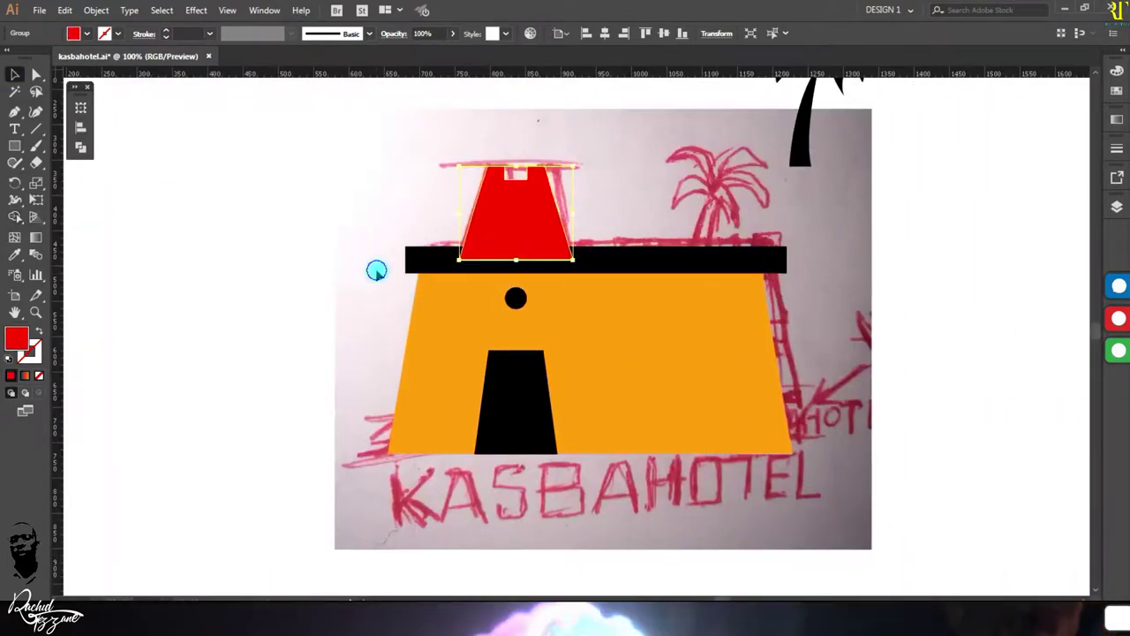
drag(409, 236, 449, 239)
scroll(450, 239, up, 2)
scroll(812, 520, down, 1)
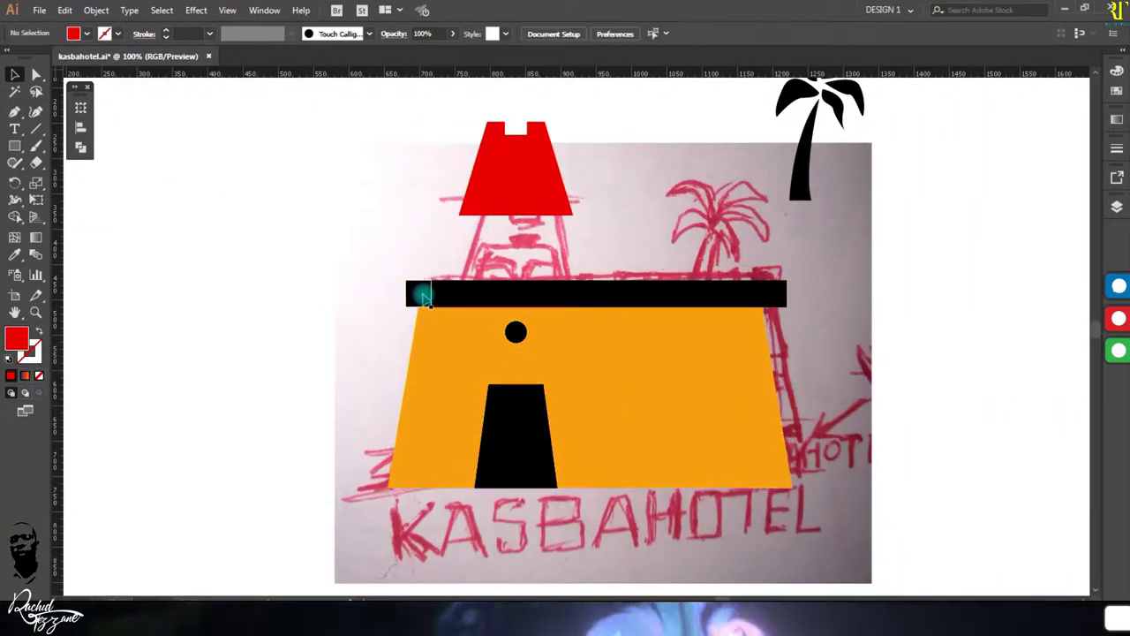
Step: Move the orange wall, door, window and black bar down, centring the bar along the wall's top edge
scroll(423, 295, down, 1)
click(749, 446)
drag(749, 446, 749, 522)
click(759, 278)
drag(698, 286, 699, 368)
key(ctrl+plus)
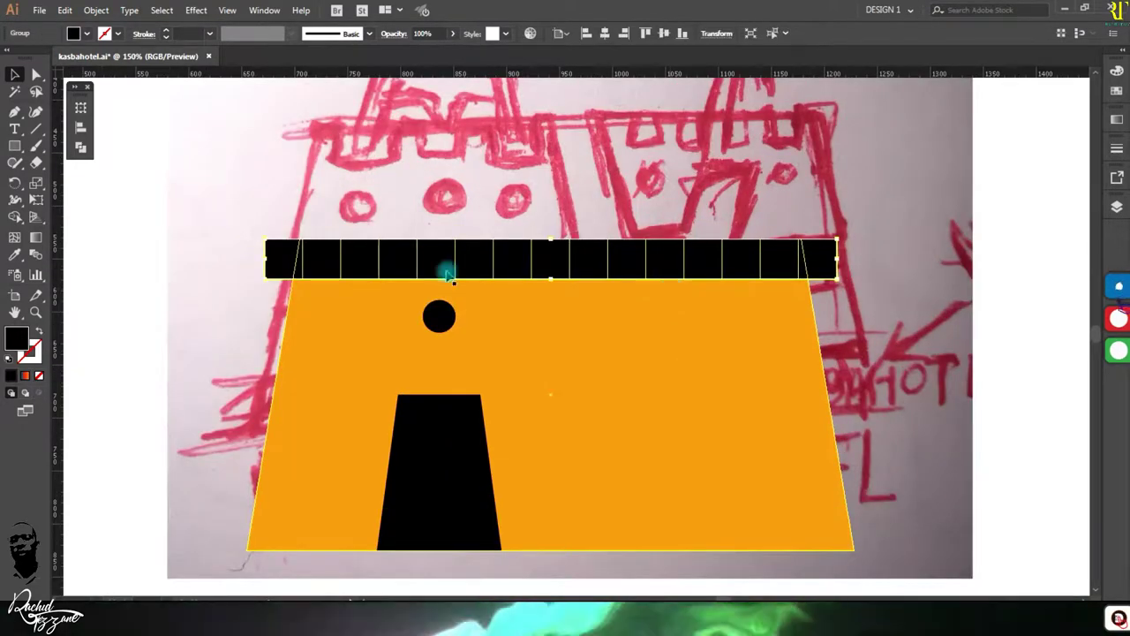
Step: Merge every other bar cell into the wall with the Shape Builder tool, using a red fill
shift+click(821, 275)
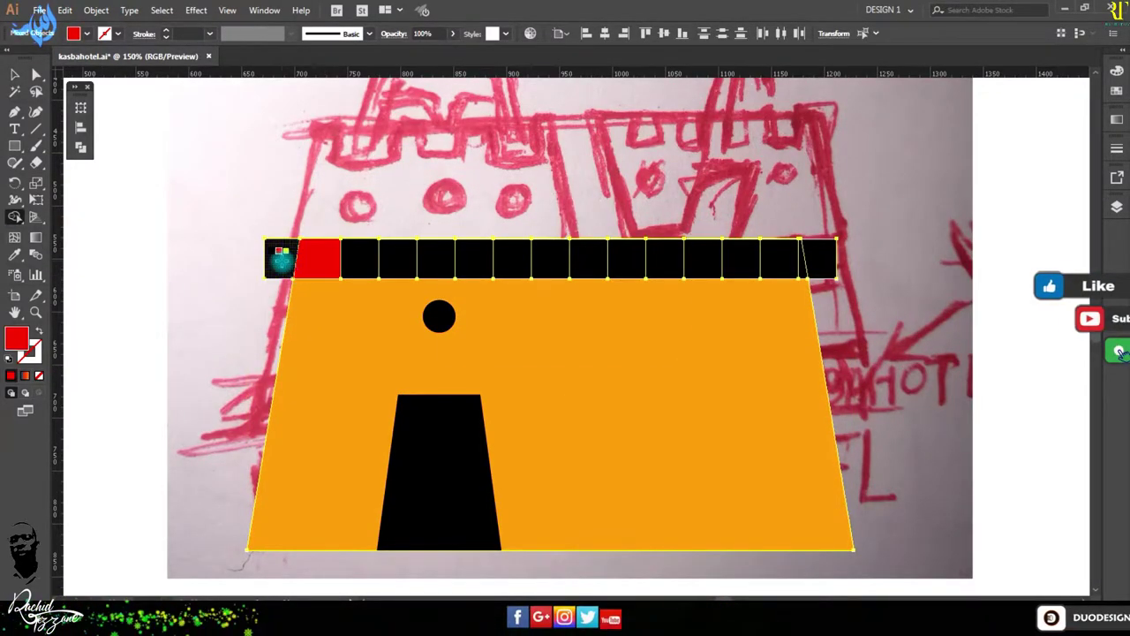
click(372, 322)
click(398, 259)
click(473, 259)
click(550, 259)
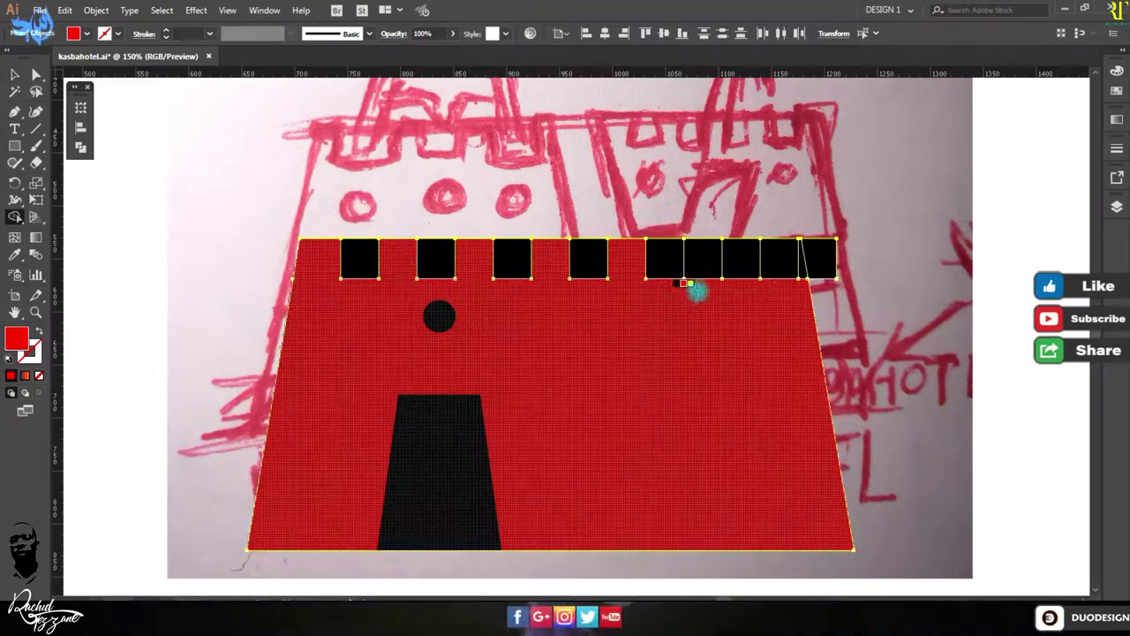
click(625, 258)
click(701, 258)
click(777, 259)
Step: Remove the six remaining black cells between the merlons with Shape Builder to cut the wall's battlement notches
click(741, 258)
click(664, 258)
click(588, 258)
click(512, 258)
click(436, 258)
click(360, 258)
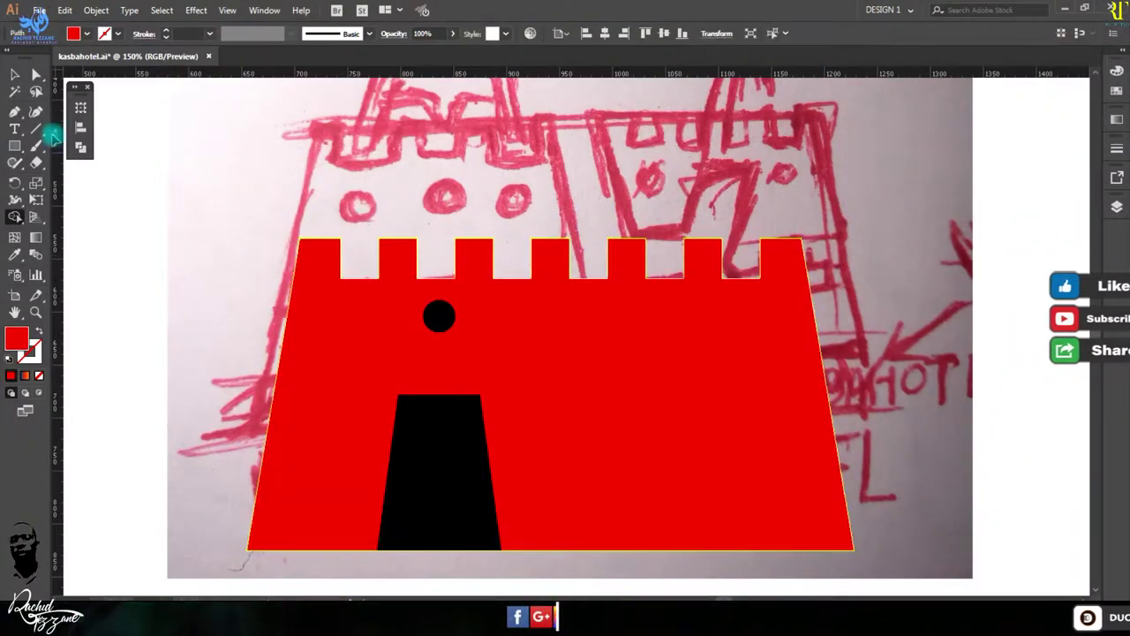
Step: Recolour the door and round window yellow and the tower light blue
scroll(186, 214, down, 2)
click(439, 250)
click(429, 378)
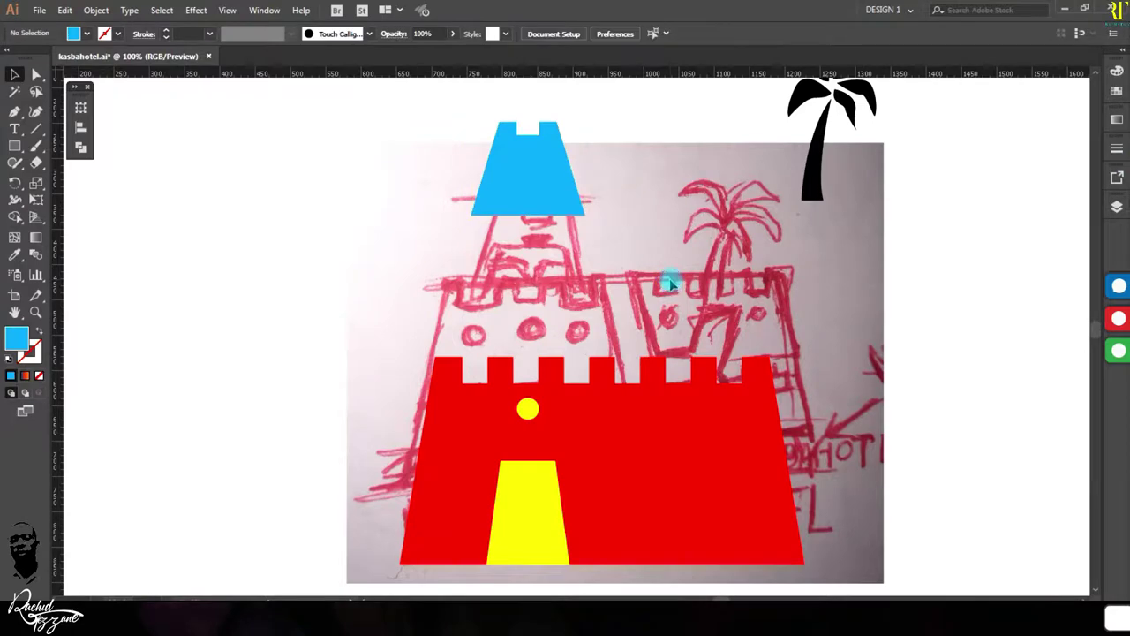
Step: Move the blue tower down to just above the wall, centred over the round window
scroll(618, 292, down, 2)
drag(530, 150, 536, 218)
scroll(530, 323, up, 3)
scroll(536, 296, up, 2)
Step: Create an inner copy of the blue tower's outline with a -30 px path offset and miter joins
click(96, 9)
click(361, 371)
click(96, 10)
click(327, 386)
click(323, 363)
drag(315, 291, 761, 302)
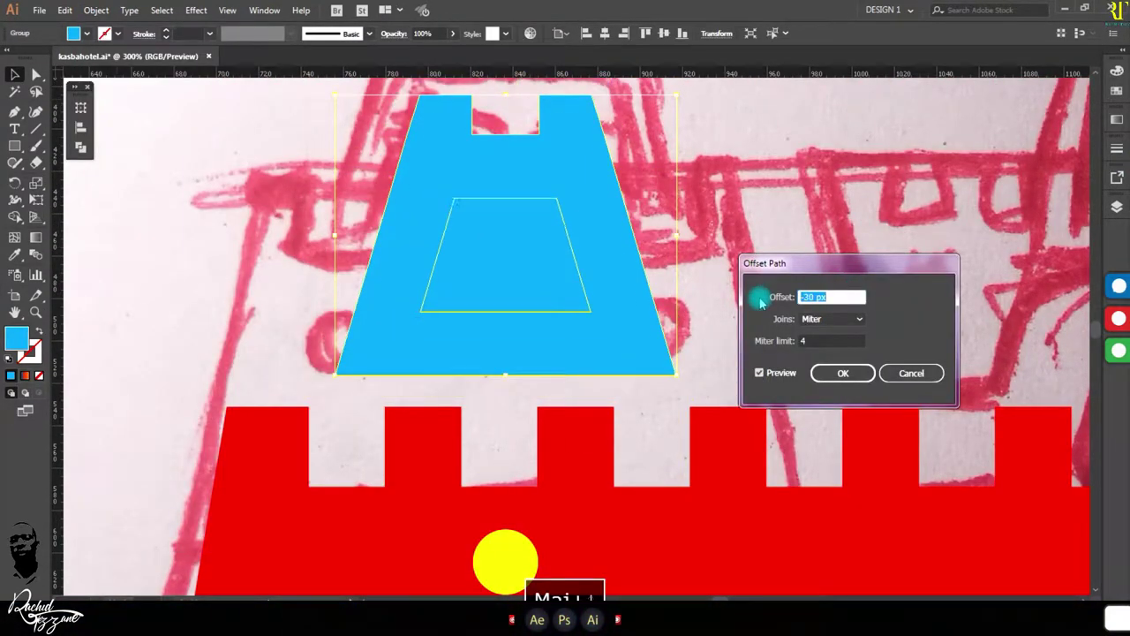
key(Return)
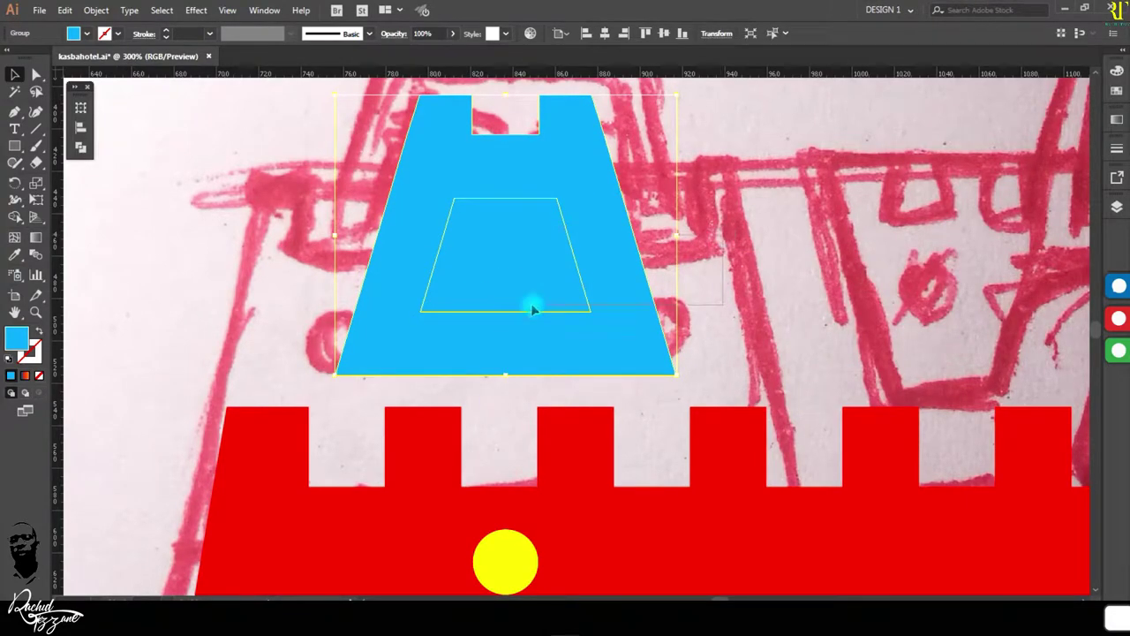
Step: Stretch the inner trapezoid downward so its bottom edge passes slightly below the tower's base
key(ctrl+shift+bracketleft)
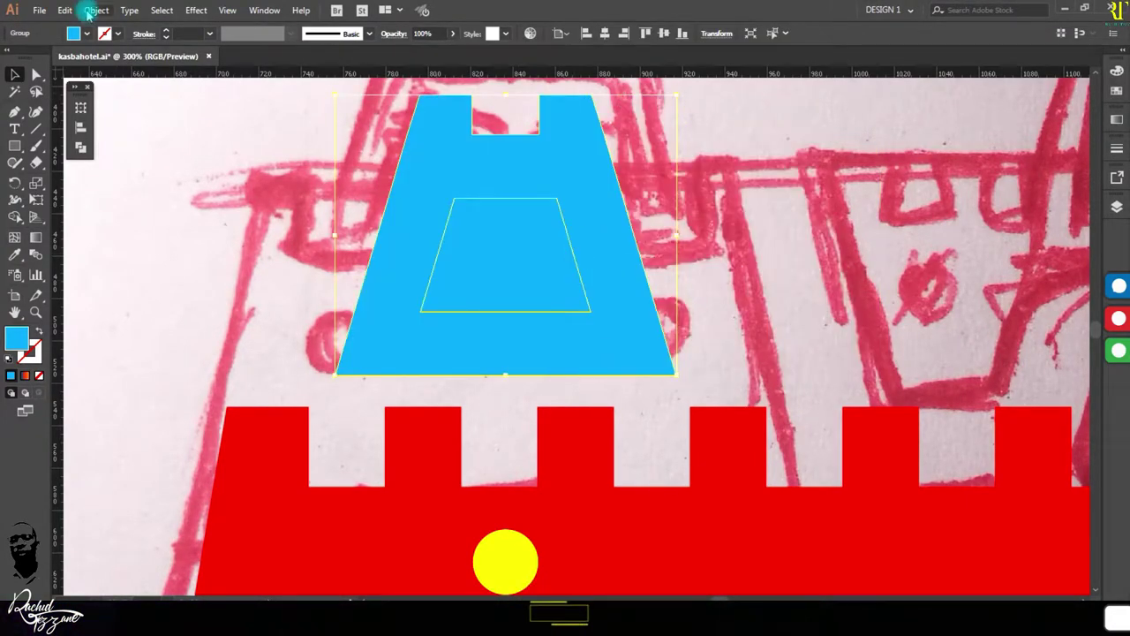
click(522, 269)
drag(505, 311, 504, 379)
click(35, 89)
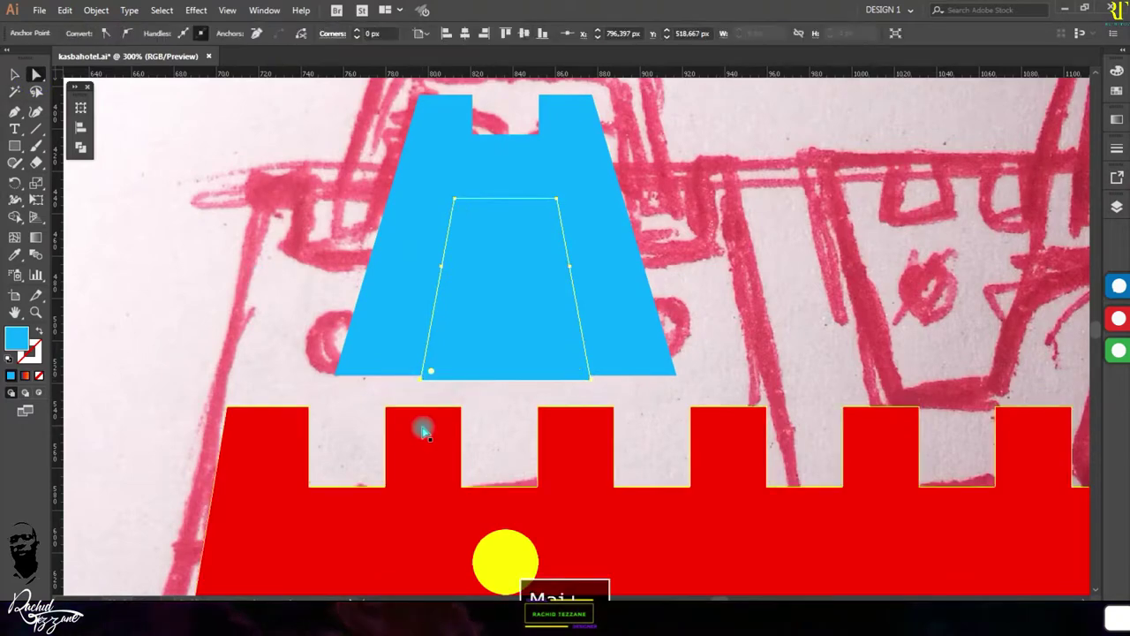
drag(444, 275, 444, 270)
key(ctrl+z)
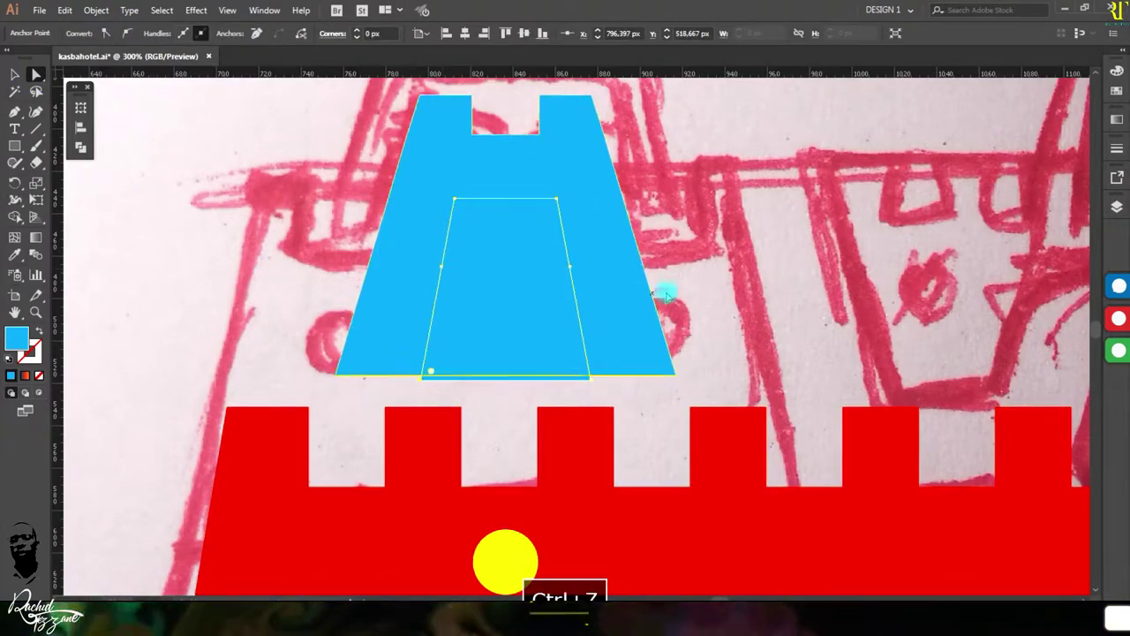
Step: Fill the inner trapezoid red to set it apart from the blue tower
click(96, 10)
mouse_move(194, 331)
click(353, 464)
click(352, 429)
key(v)
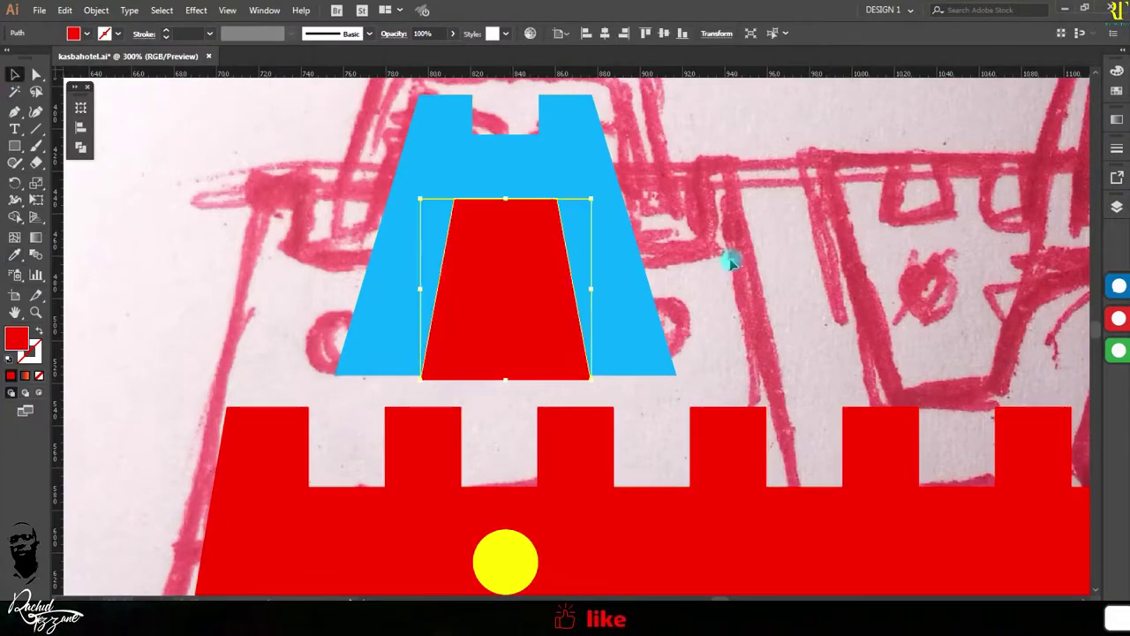
Step: Resize the red trapezoid to about 116 px wide and 102 px high and subtract it from the blue tower with Minus Front
drag(625, 159, 628, 159)
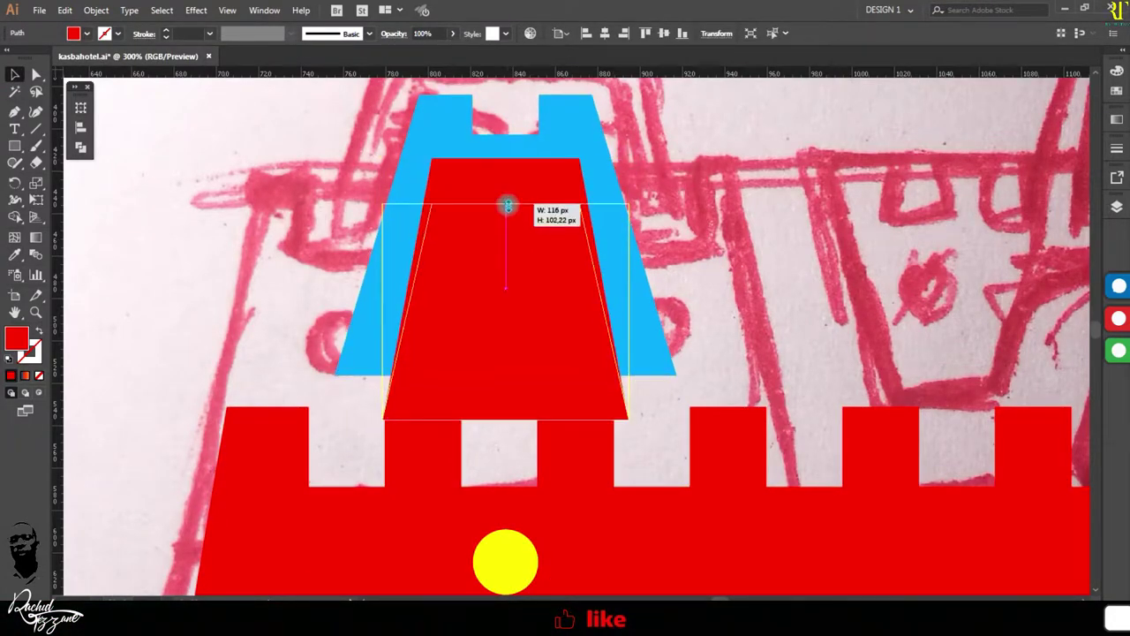
click(70, 89)
click(105, 136)
click(550, 450)
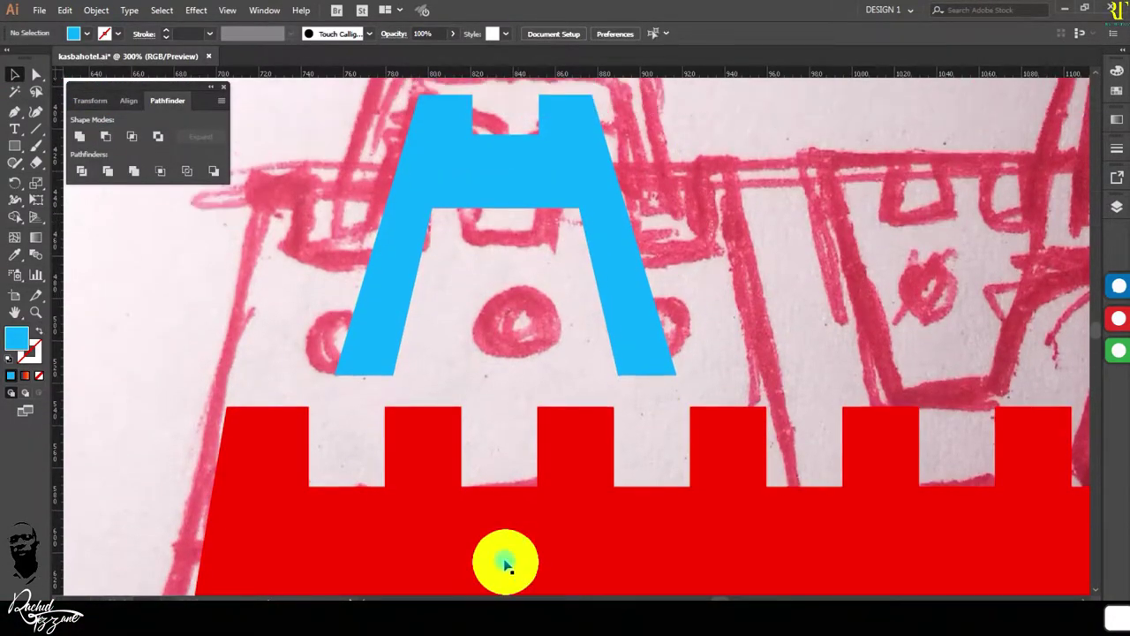
Step: Cut a small rounded rectangular window opening into the middle of the blue tower's upper block
click(78, 179)
drag(490, 162, 522, 212)
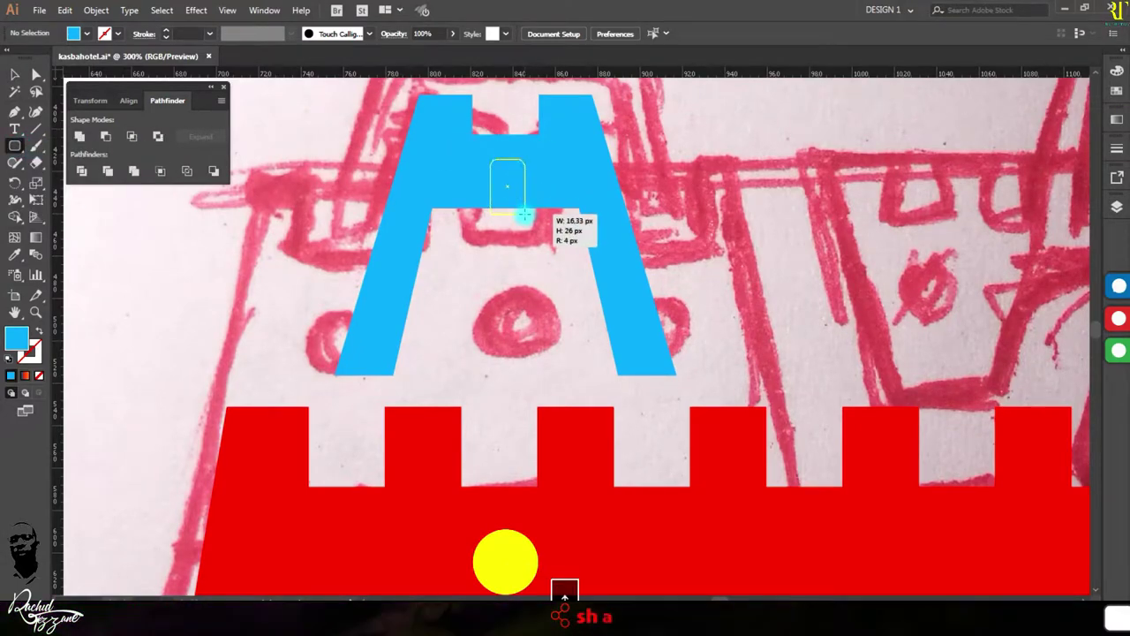
click(248, 442)
Step: Try the blue tower at a larger size over the red wall's crenellations and undo the last changes
key(ctrl+minus)
key(v)
drag(612, 76, 528, 300)
drag(597, 386, 618, 354)
scroll(560, 308, down, 2)
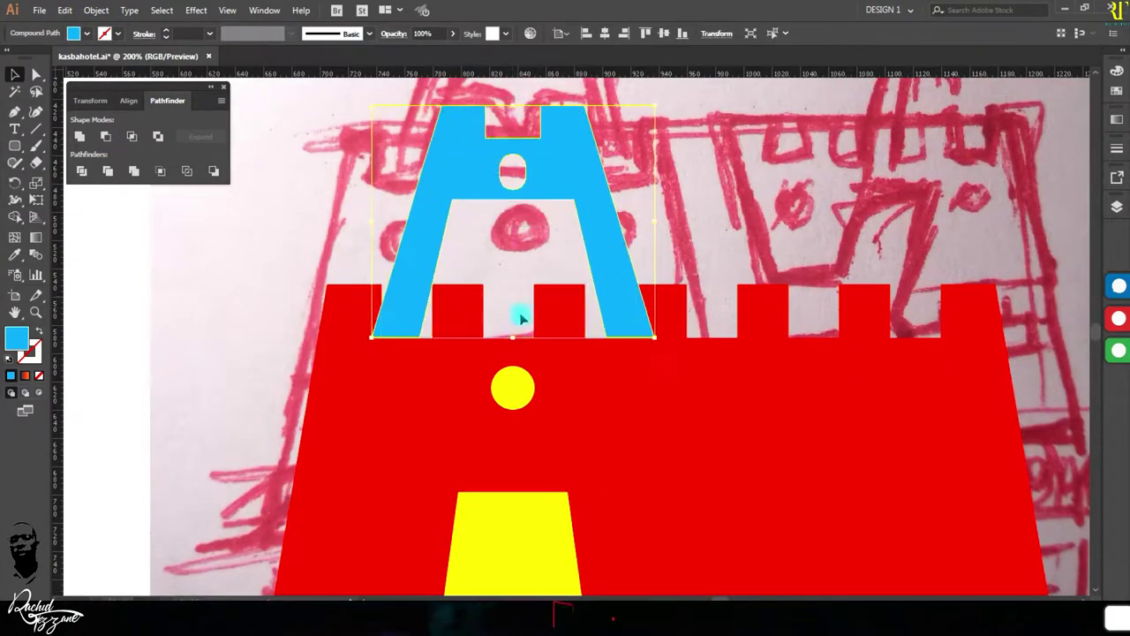
click(567, 233)
key(ctrl+z)
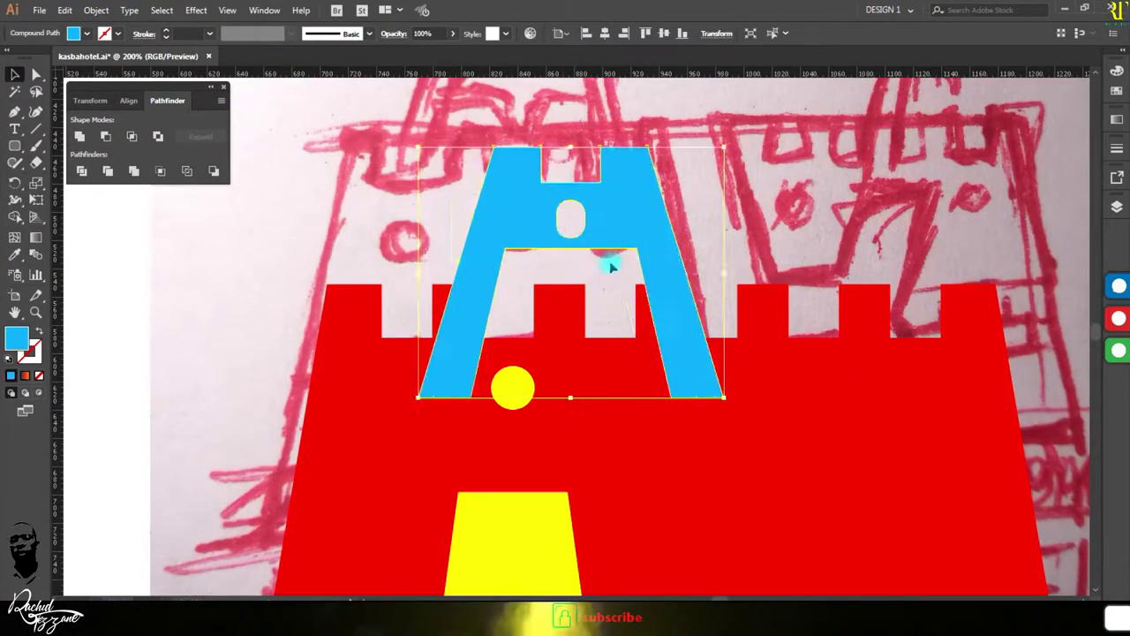
key(ctrl+z)
key(ctrl+z)
key(ctrl+z)
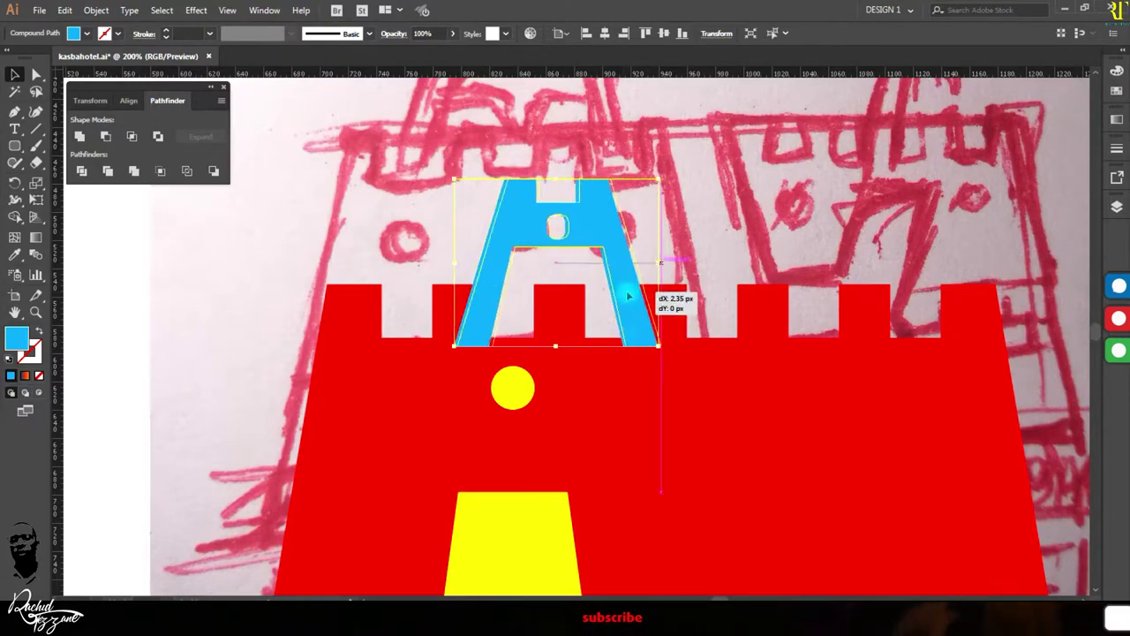
Step: Shrink the blue tower and seat its feet in the wall's notches above the yellow circle
drag(559, 347, 570, 269)
key(ctrl+minus)
key(ctrl+minus)
key(ctrl+plus)
key(ctrl+plus)
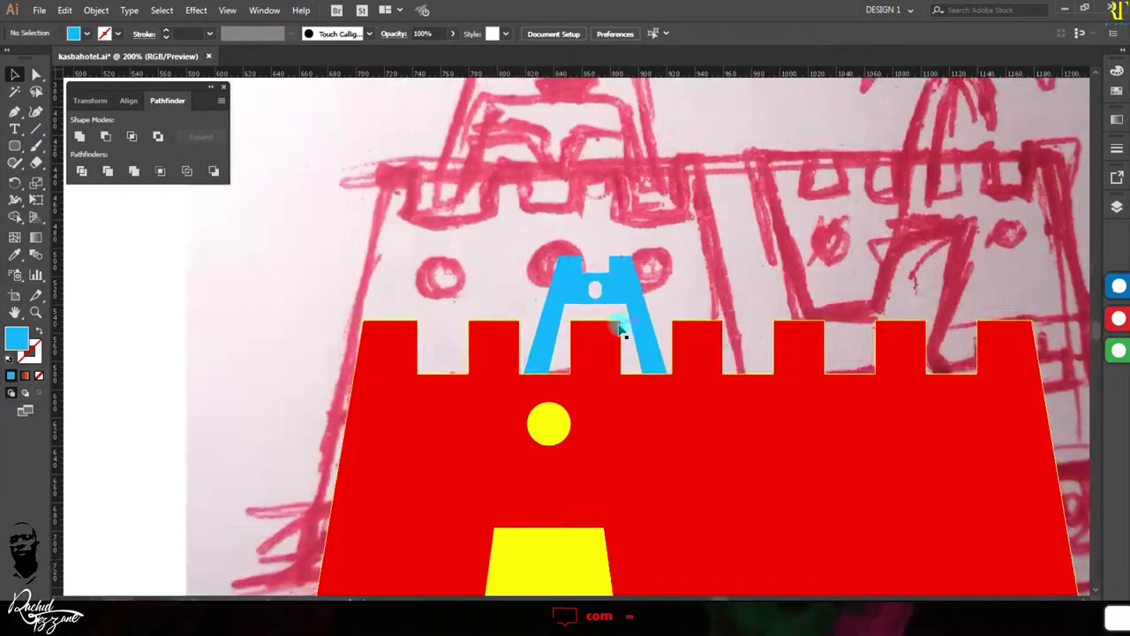
Step: Cut the yellow trapezoid door out of the red wall
key(ctrl+minus)
key(ctrl+minus)
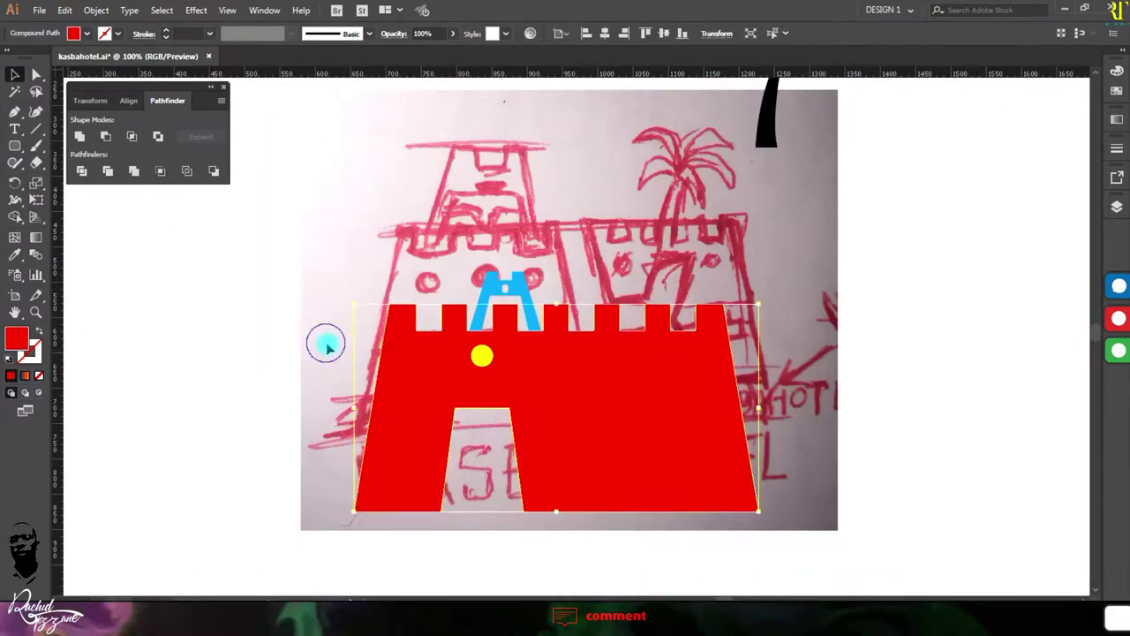
click(316, 453)
Step: Duplicate the yellow circle into an evenly spaced horizontal row of six below the wall's crenellations
key(ctrl+minus)
key(ctrl+plus)
key(ctrl+plus)
drag(503, 329, 574, 330)
key(ctrl+d)
key(ctrl+d)
key(ctrl+d)
Step: Create smaller inner copies of the yellow circles with Offset Path and fill them magenta
click(96, 9)
click(303, 373)
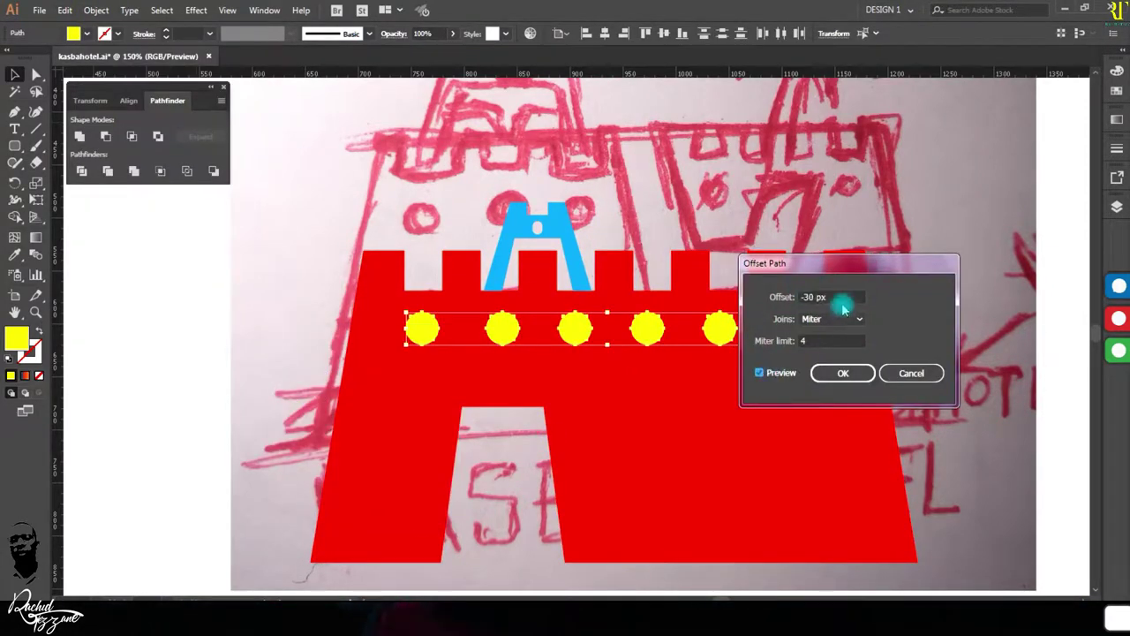
click(770, 300)
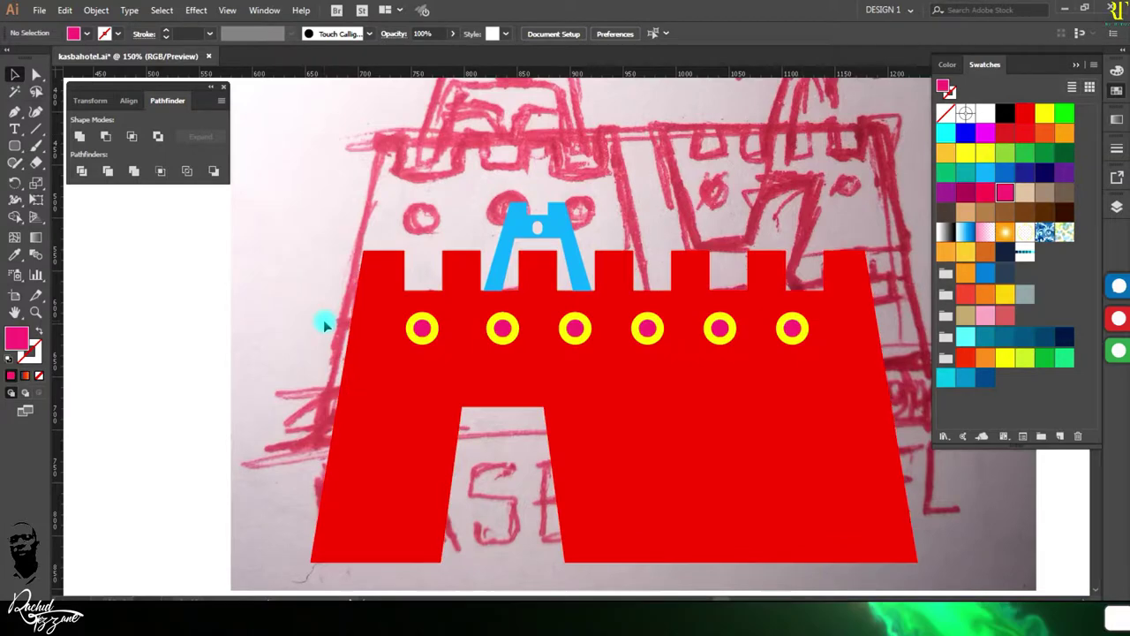
Step: Divide the wall and circles with Pathfinder and remove the magenta centres to leave open yellow rings
drag(323, 320, 878, 363)
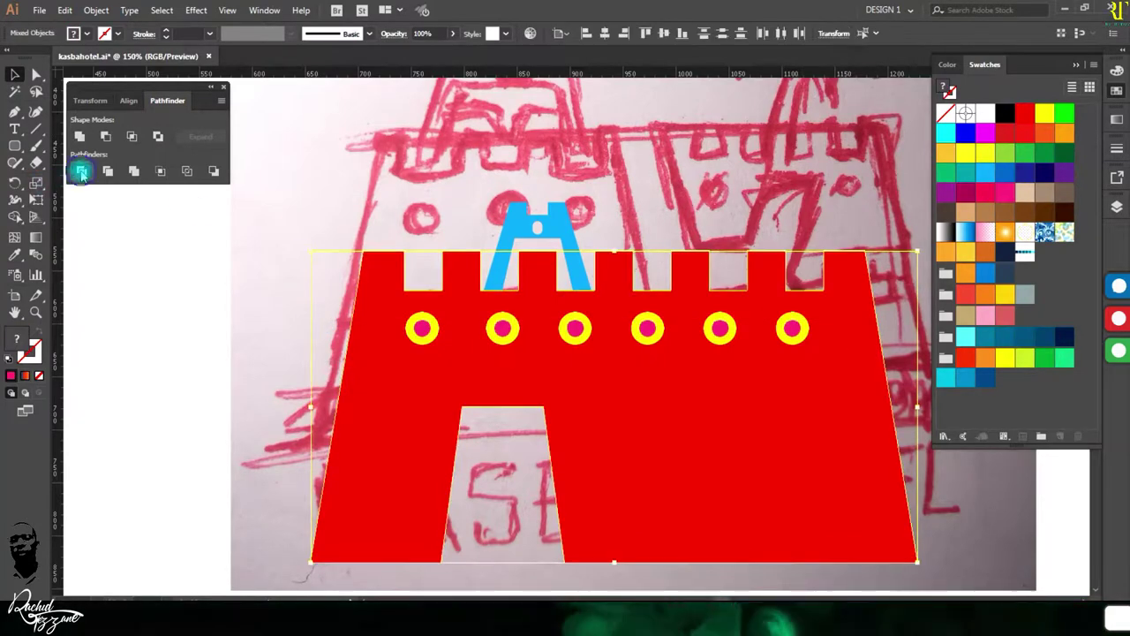
click(80, 172)
click(416, 324)
click(308, 328)
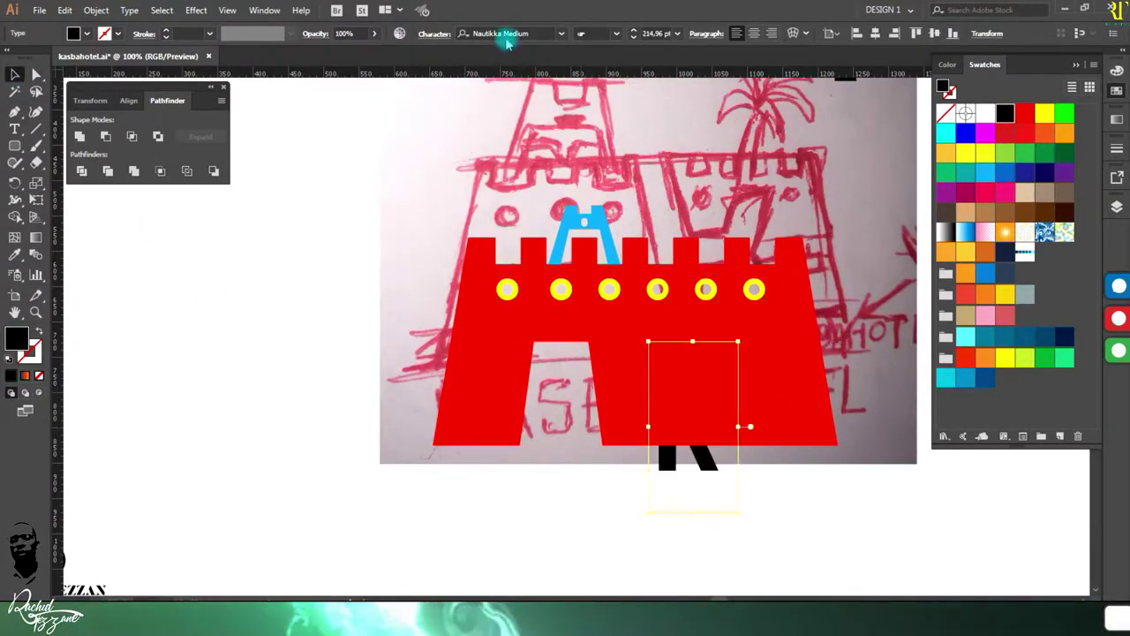
Step: Set the black letter K to the Nautikka Bold font and convert it to outlines in front of the wall
click(561, 35)
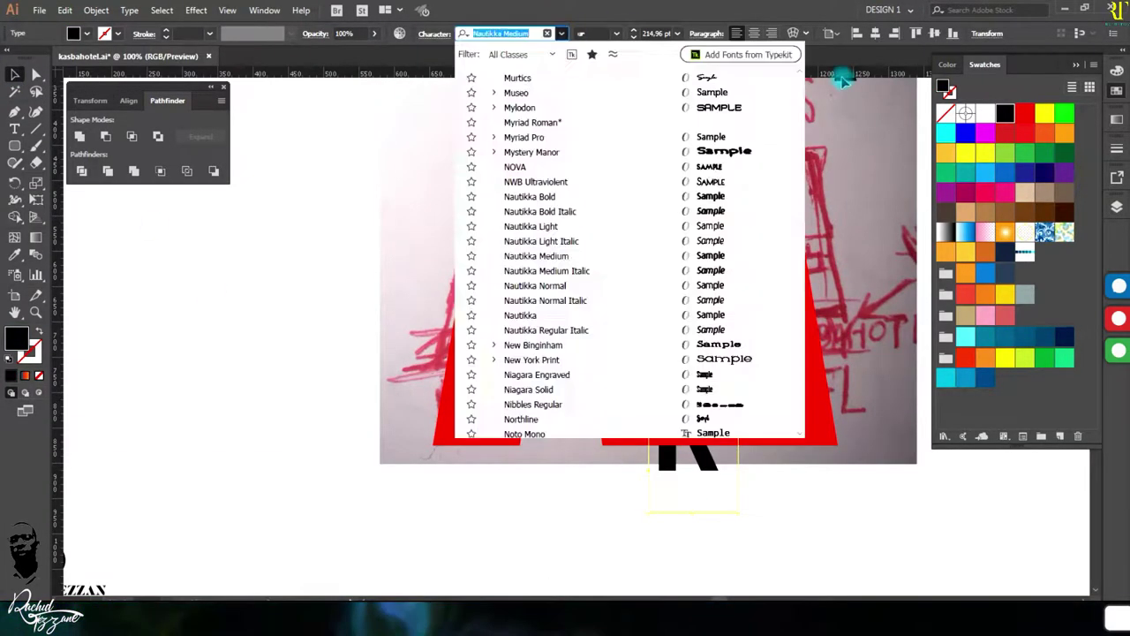
click(530, 196)
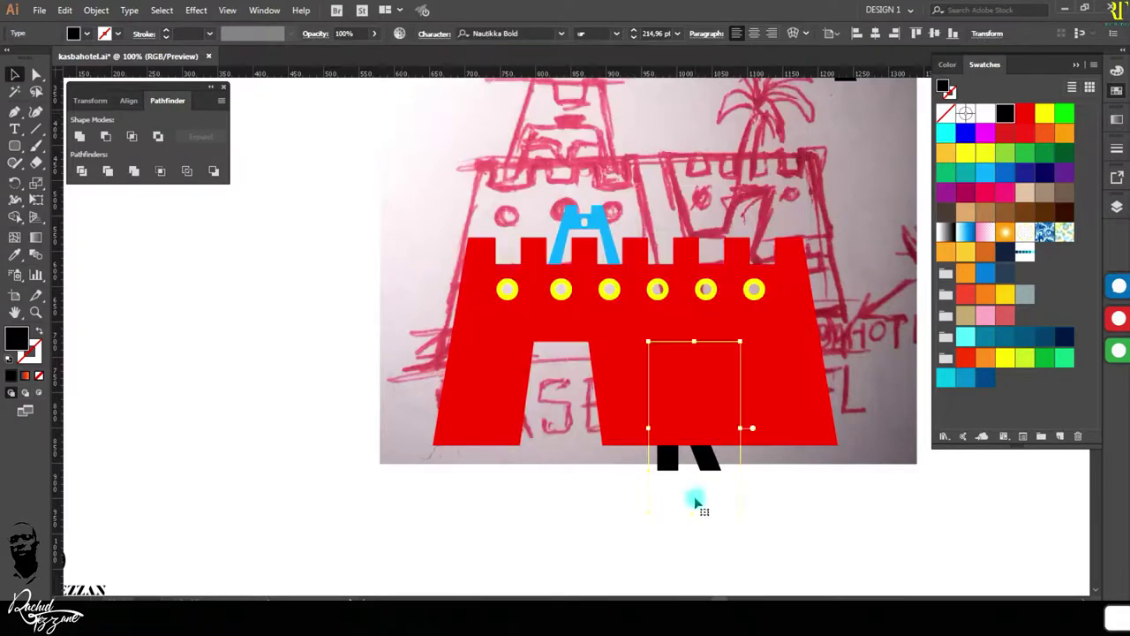
right_click(710, 421)
drag(595, 513, 744, 525)
click(710, 415)
Step: Enlarge the outlined K to span from the crenel notches to the wall's base, over the wall's right half
key(ctrl+plus)
key(ctrl+plus)
drag(538, 186, 517, 164)
key(ctrl+shift+a)
key(ctrl+minus)
key(ctrl+plus)
scroll(570, 397, down, 2)
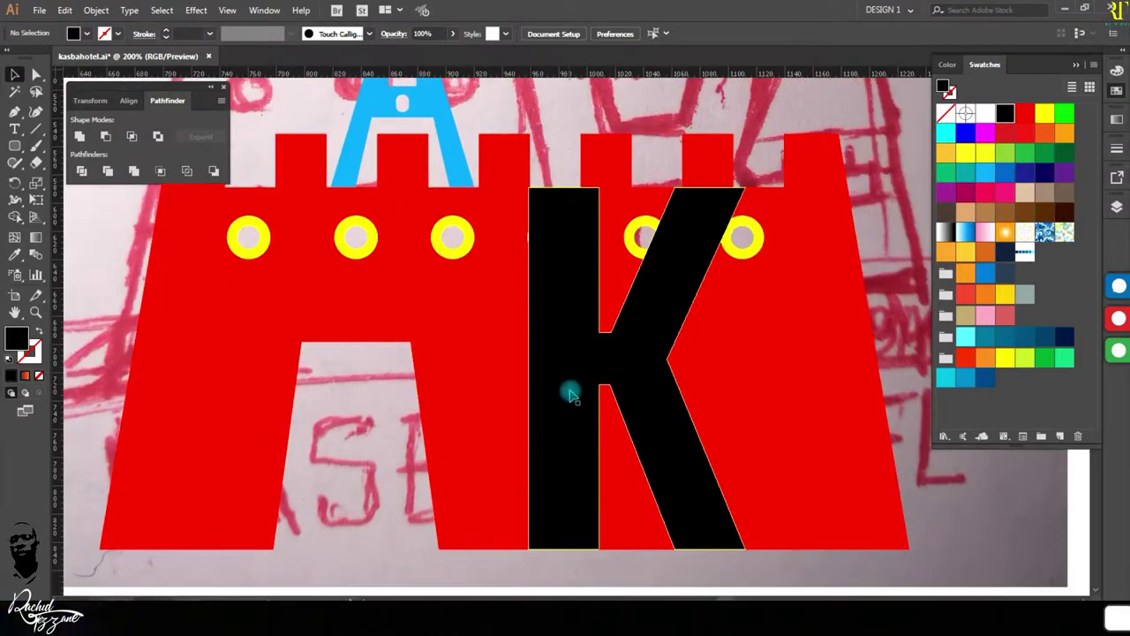
drag(739, 221, 740, 220)
key(ctrl+minus)
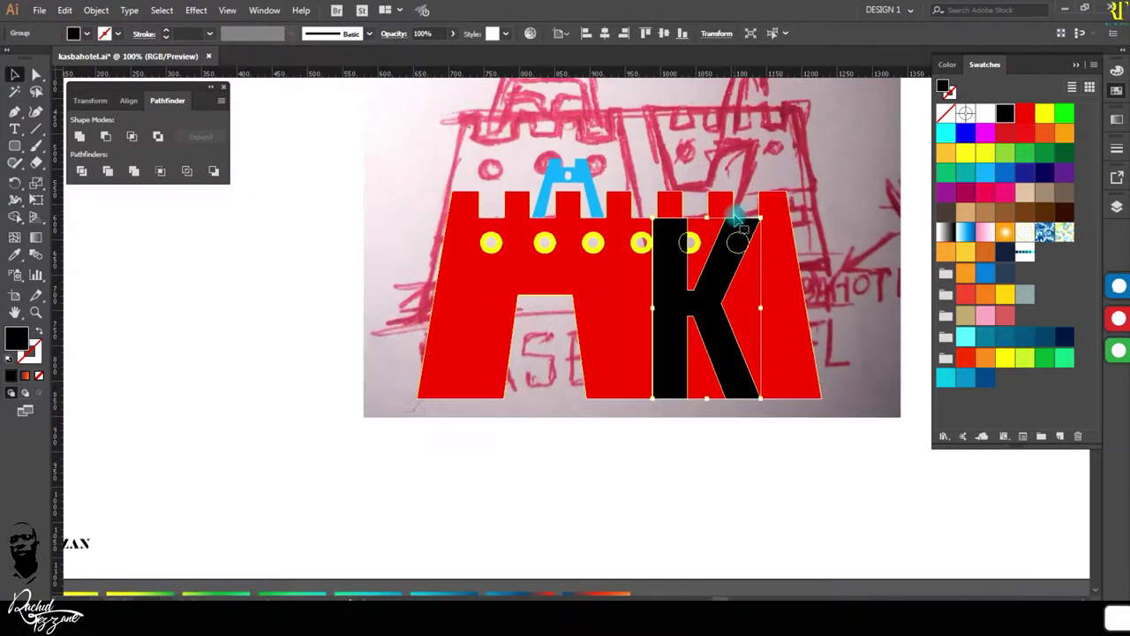
Step: Move the K so its stem overlaps the fourth yellow ring and its legs extend below the wall
key(ctrl+plus)
key(ctrl+plus)
click(14, 74)
scroll(565, 300, down, 1)
drag(618, 336, 556, 252)
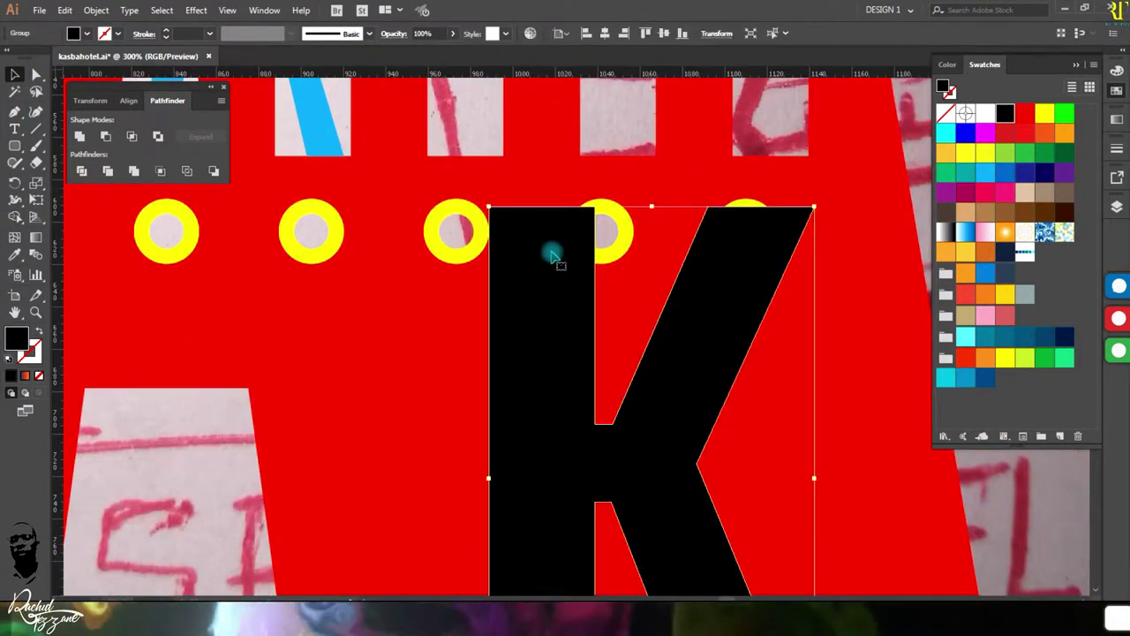
scroll(391, 244, up, 10)
drag(434, 174, 590, 205)
scroll(539, 244, down, 10)
key(ctrl+shift+a)
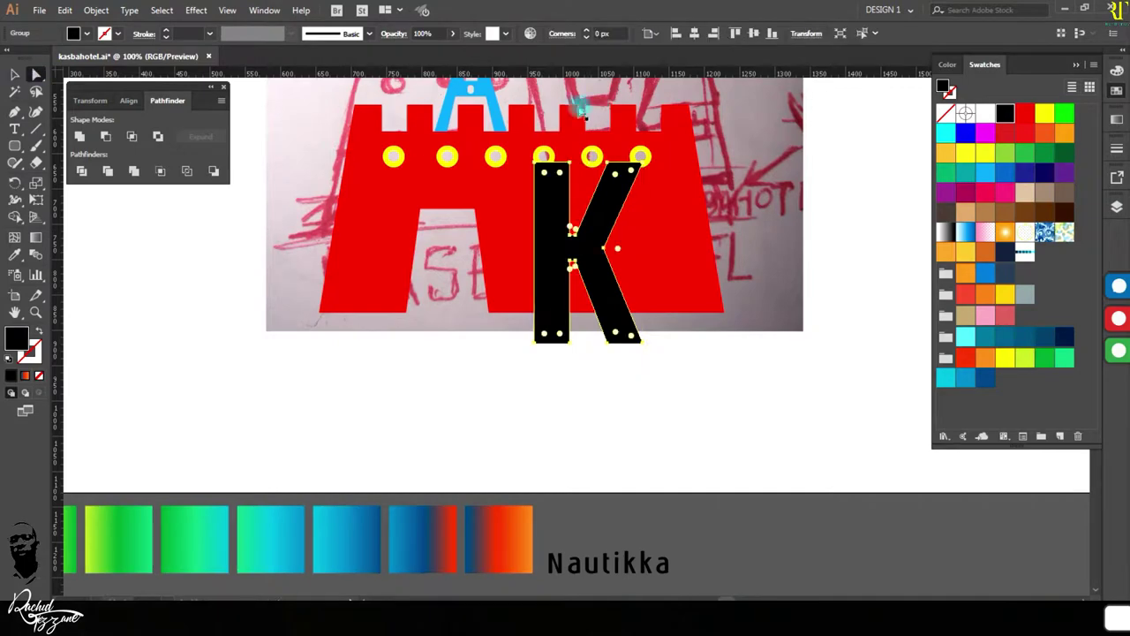
Step: Extend the K's stem upward to the wall's crenel notch by raising its two top anchor points
scroll(559, 136, up, 3)
drag(490, 214, 487, 116)
drag(598, 212, 592, 112)
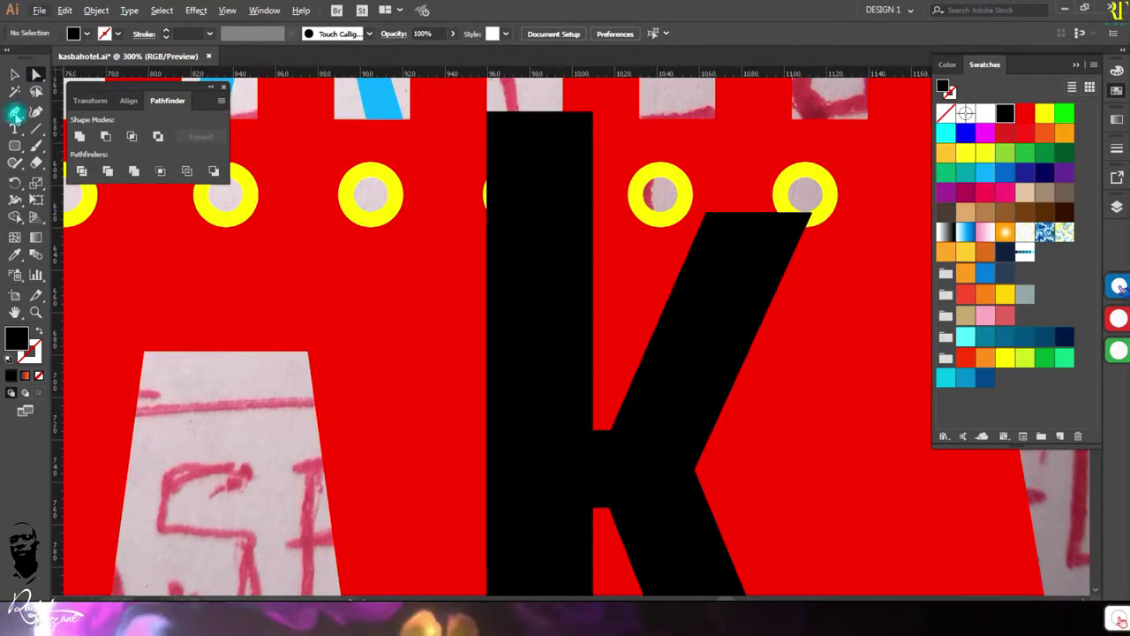
Step: Draw a vertical dividing line down the K's stem
scroll(515, 245, up, 1)
drag(530, 353, 562, 535)
scroll(560, 424, down, 1)
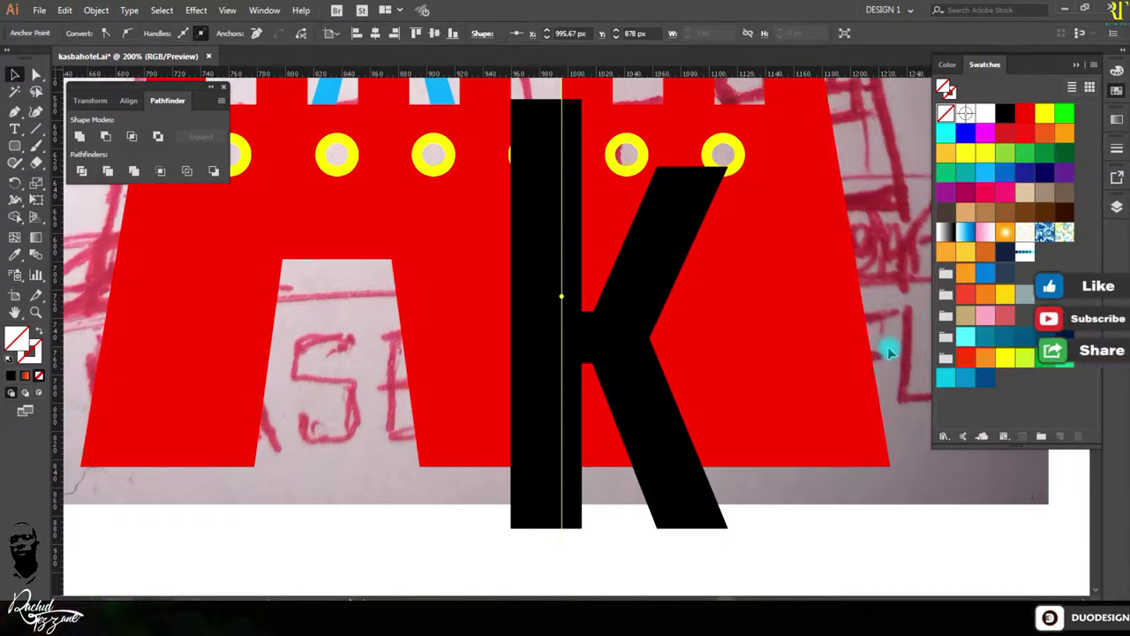
key(ctrl+a)
scroll(583, 192, up, 3)
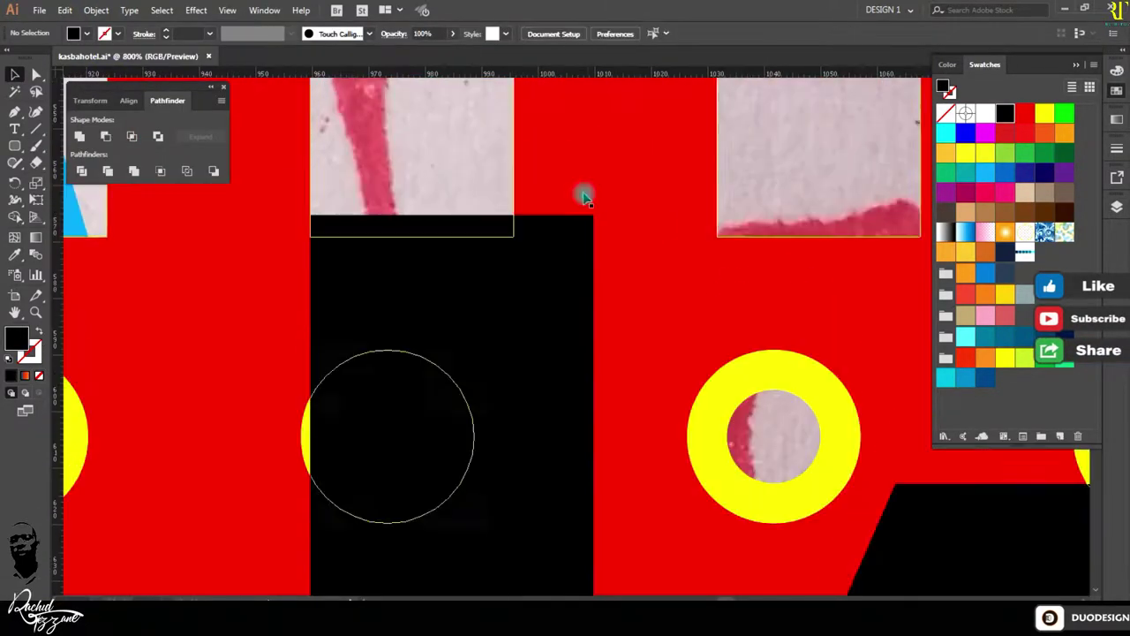
scroll(515, 226, up, 1)
scroll(514, 220, down, 4)
scroll(625, 340, down, 3)
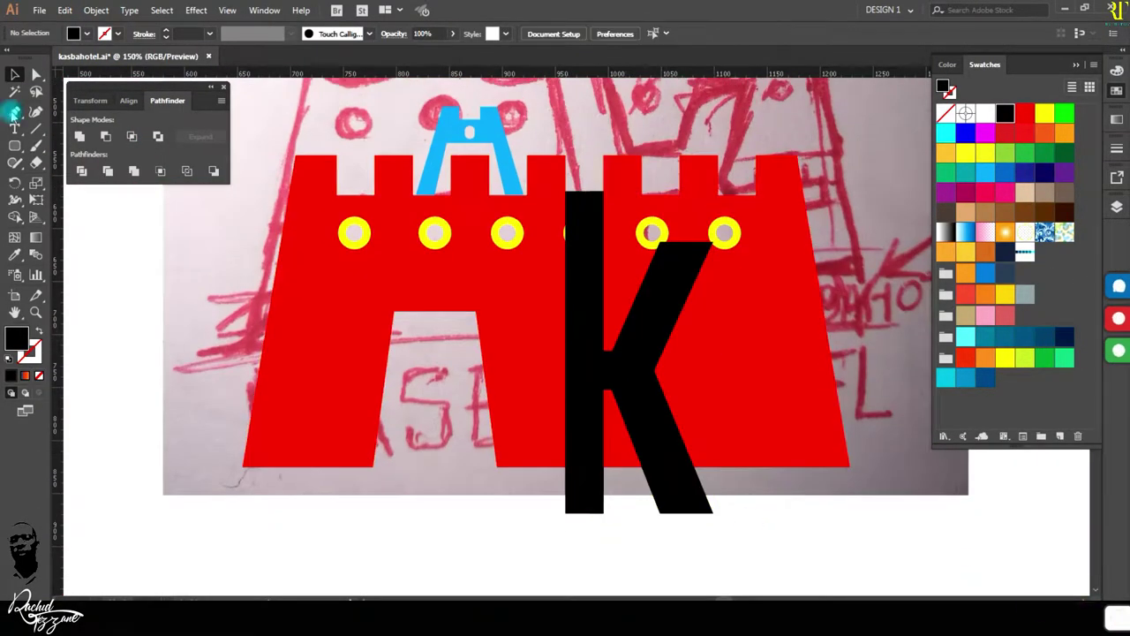
Step: Cut across the K's upper arm with a horizontal line and remove the piece above it
click(664, 269)
right_click(664, 270)
click(680, 281)
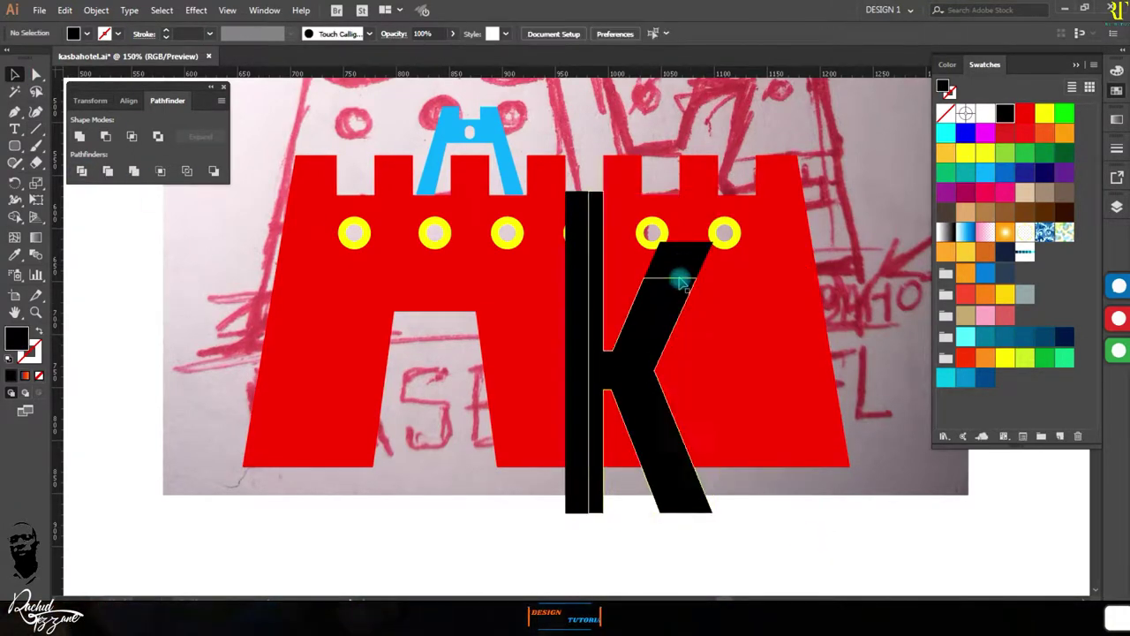
scroll(562, 253, up, 2)
scroll(571, 253, down, 3)
key(ctrl+a)
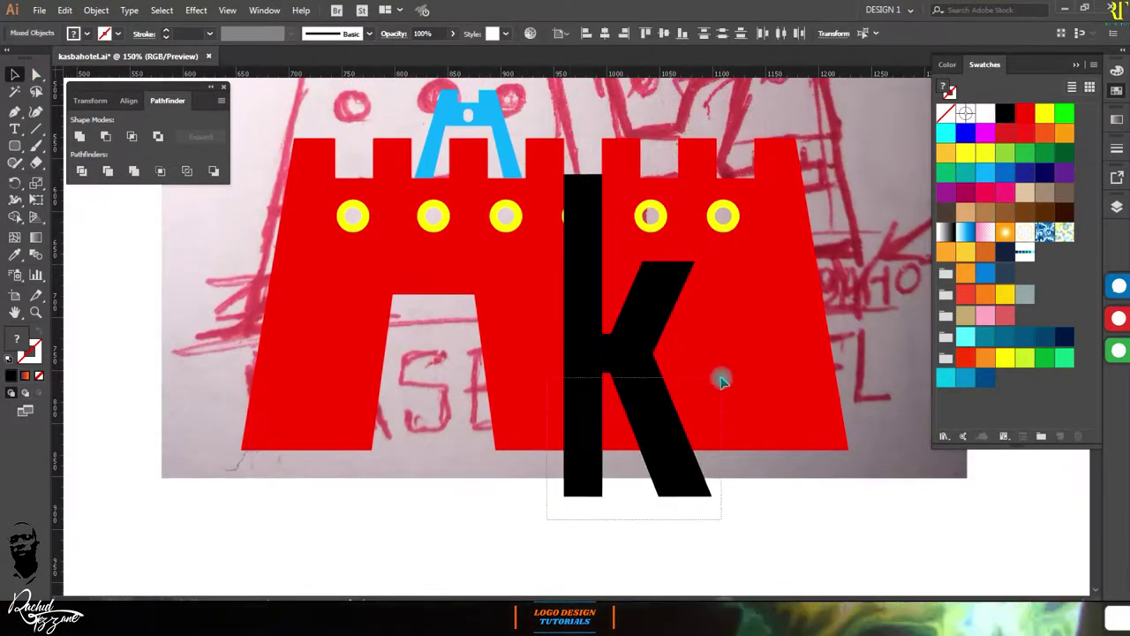
Step: Draw a short horizontal line across the lower part of the K's stem, above the wall's base
key(shift+m)
scroll(724, 378, up, 1)
key(v)
scroll(583, 345, down, 1)
drag(579, 388, 579, 357)
scroll(579, 358, up, 2)
key(backslash)
drag(444, 405, 507, 406)
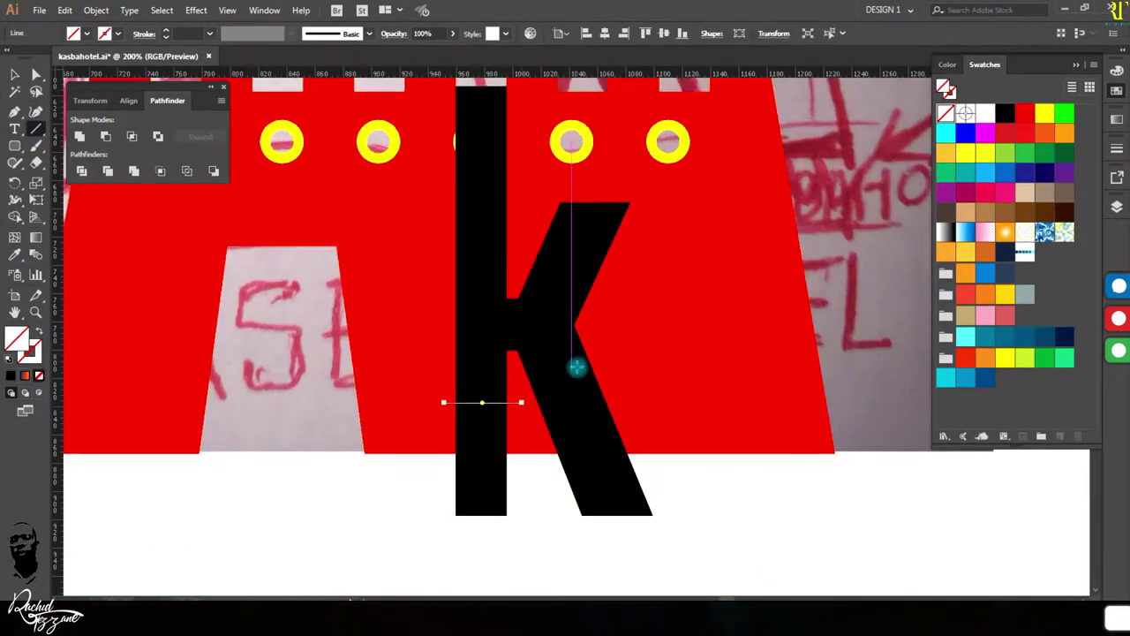
key(a)
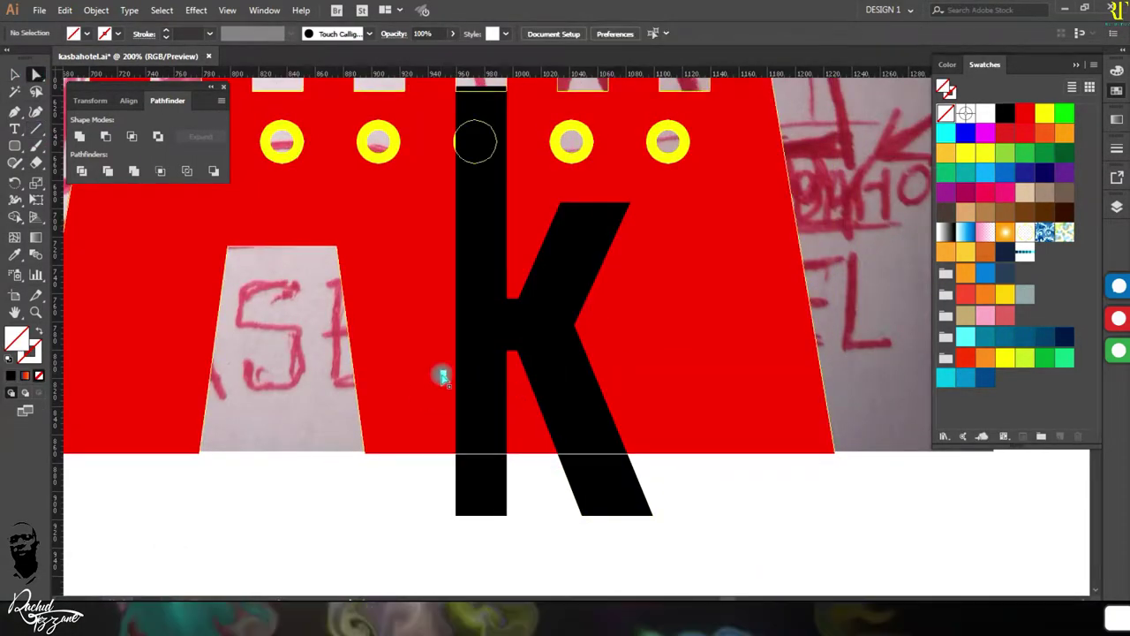
drag(443, 372, 340, 373)
key(ctrl+z)
key(ctrl+z)
key(ctrl+z)
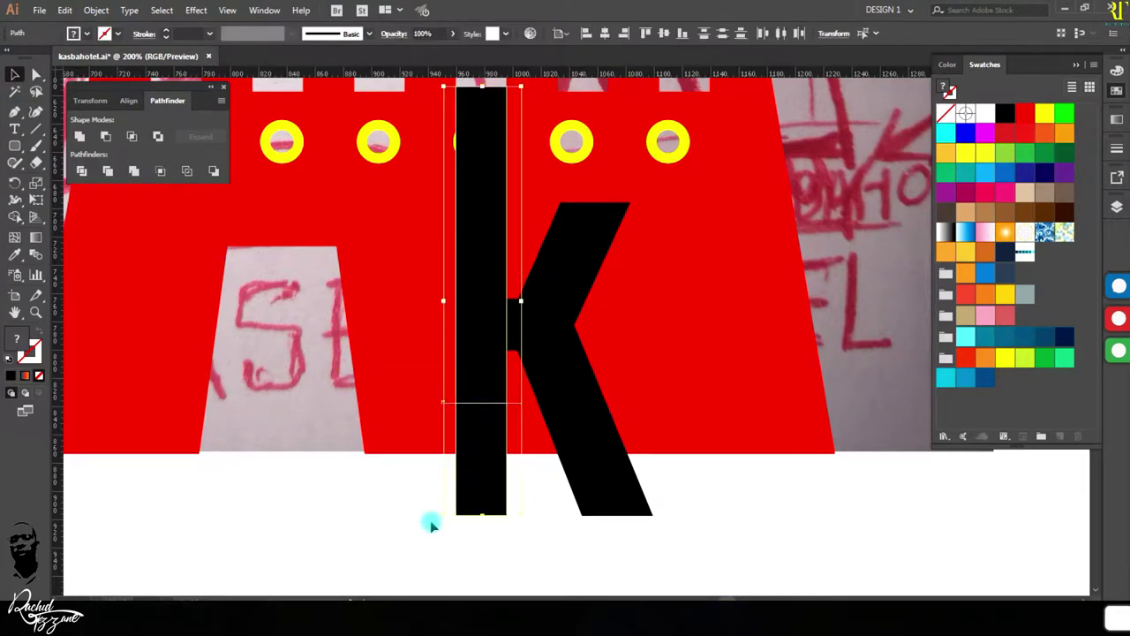
Step: Divide the K along the horizontal line, ungroup the pieces and delete the stem's lower end
click(86, 170)
right_click(481, 152)
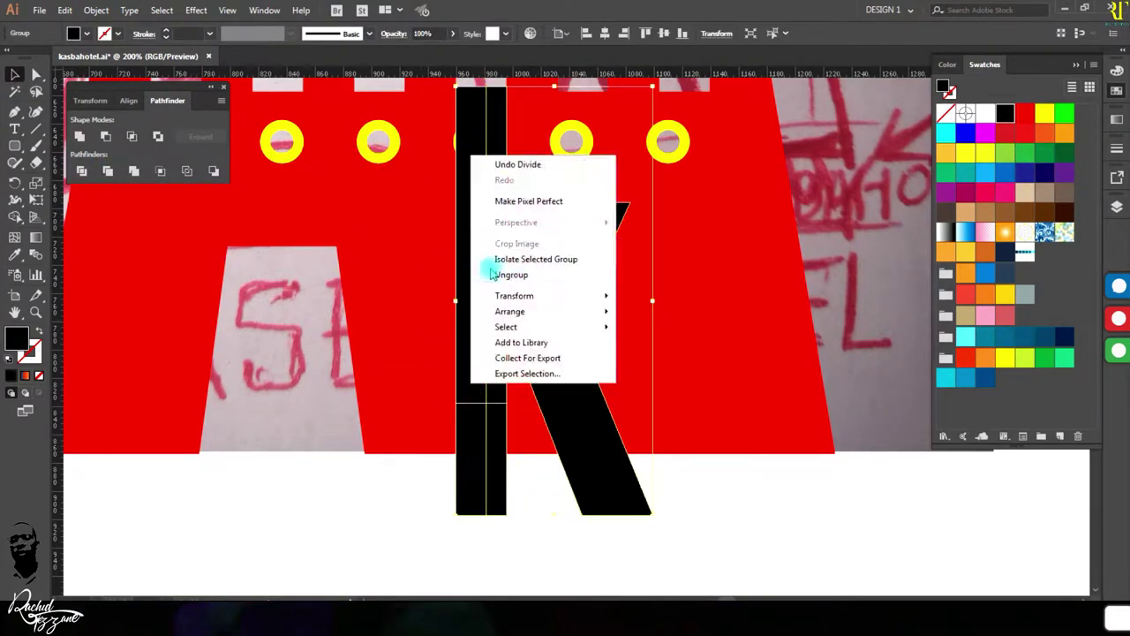
click(518, 275)
click(494, 490)
key(Delete)
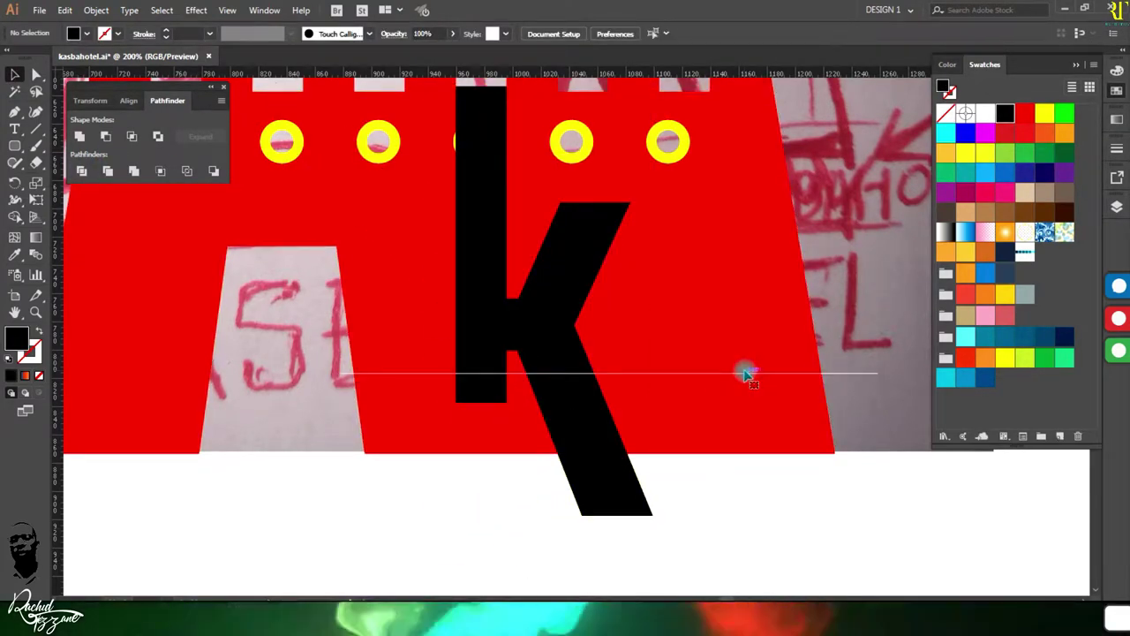
Step: Place a long horizontal line across the lower wall, crossing the K's stem and leg
click(746, 373)
click(97, 10)
click(429, 500)
scroll(467, 485, down, 1)
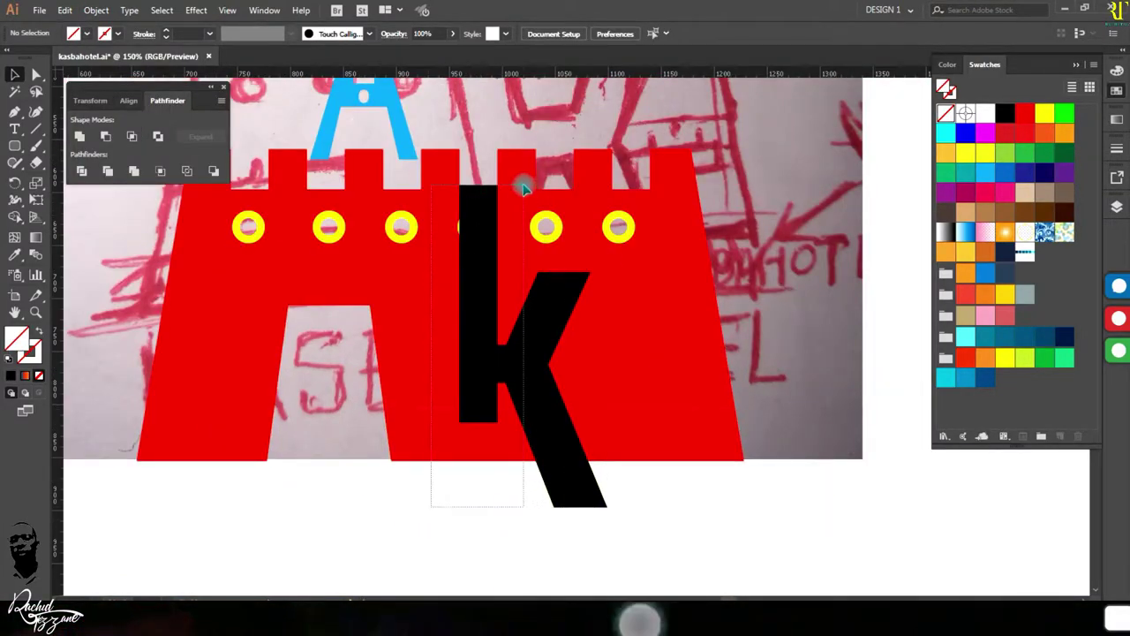
Step: Knock the K out of the red wall with the Shape Builder tool, keeping the fourth ring's centre as a black dot
key(ctrl+a)
key(shift+m)
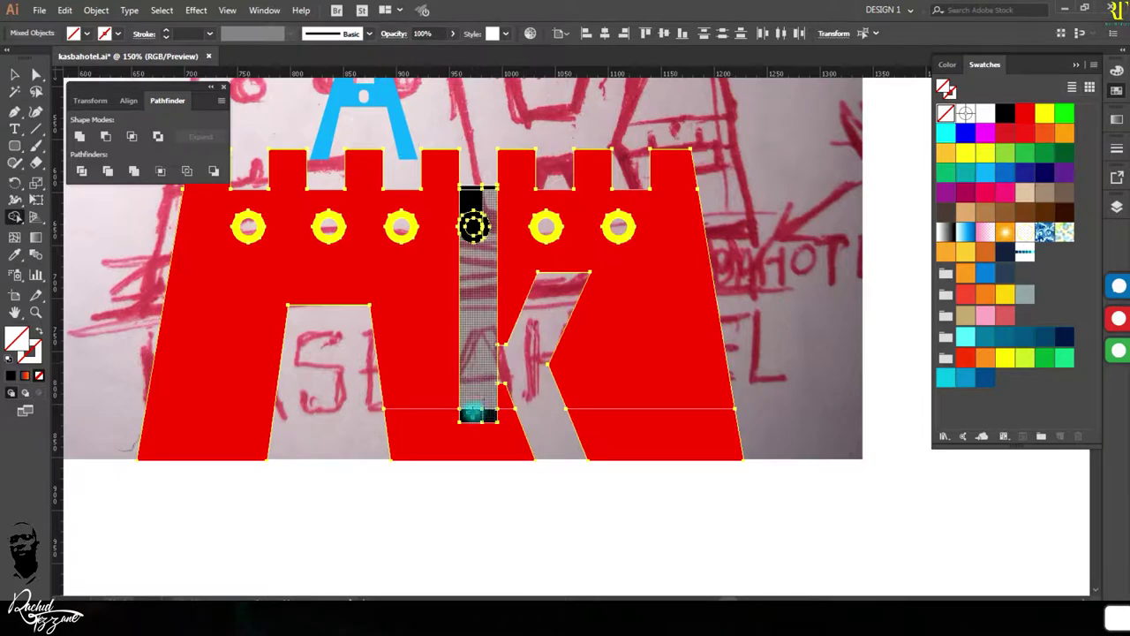
scroll(481, 411, up, 1)
scroll(468, 277, up, 5)
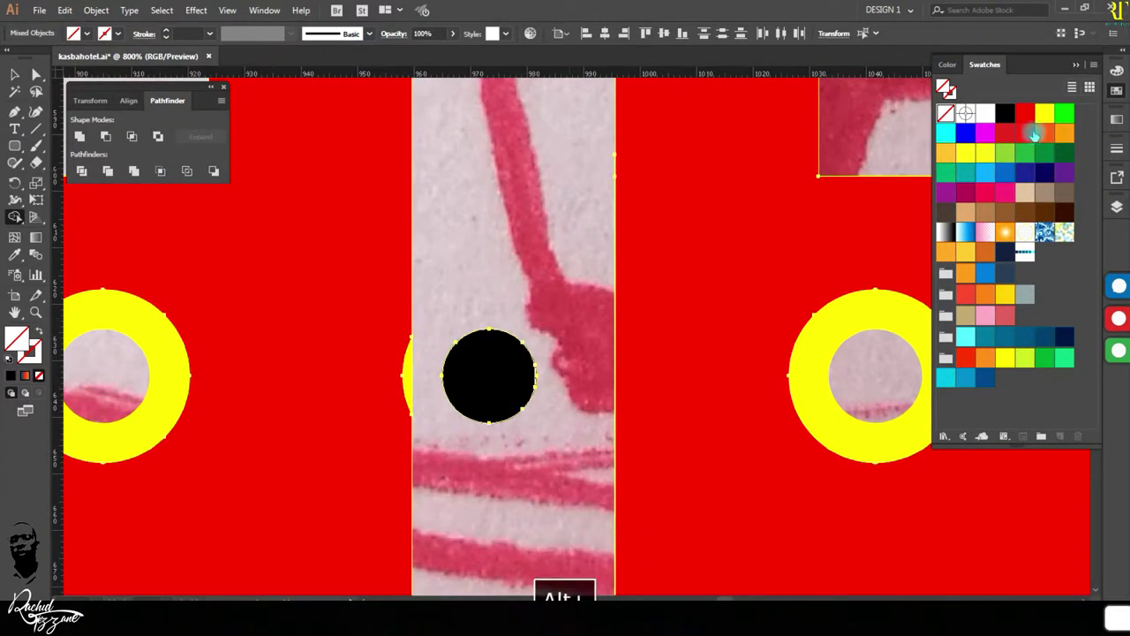
Step: Remove the strip of red wall below the horizontal line between the K's leg and the wall's right edge
scroll(430, 395, down, 4)
drag(391, 449, 630, 353)
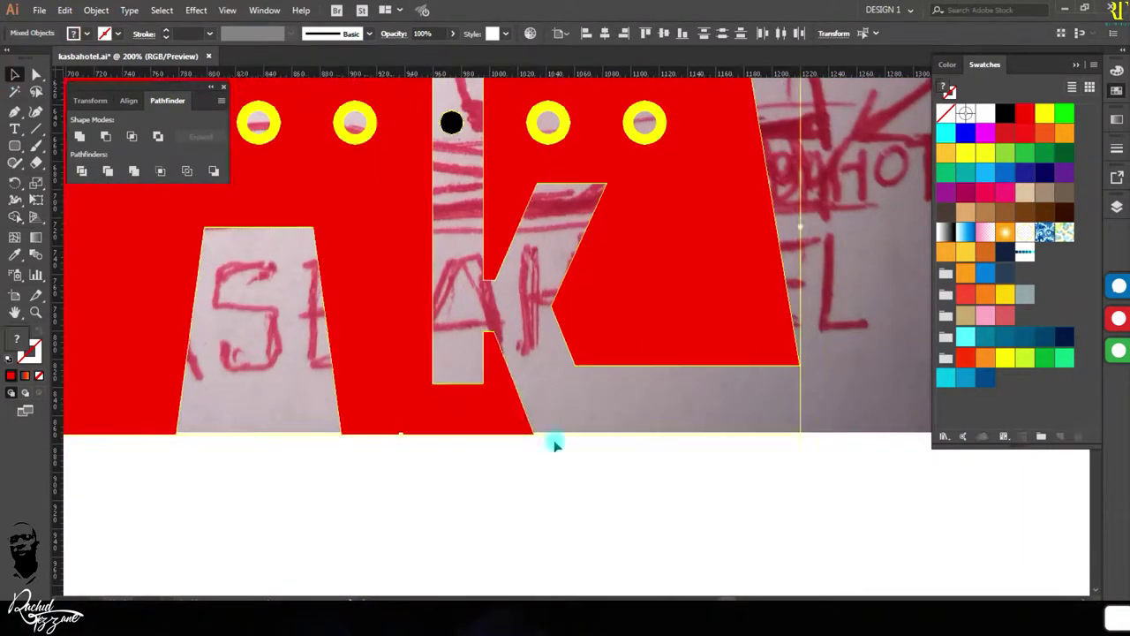
key(v)
scroll(657, 502, down, 2)
click(657, 502)
Step: Move the black palm tree onto the wall's right part, with its trunk base just below the crenellations
scroll(657, 501, up, 5)
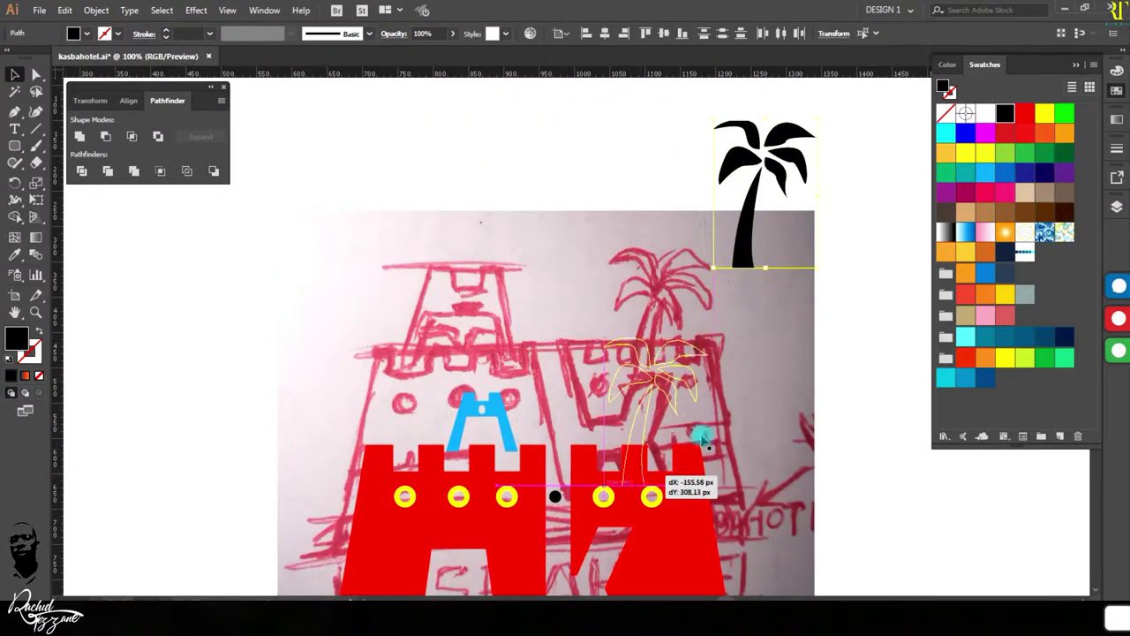
drag(702, 441, 701, 442)
scroll(702, 442, down, 3)
Step: Enlarge the blue tower and lower its feet over the wall's left crenellations, just above the yellow rings
click(459, 377)
key(a)
click(537, 265)
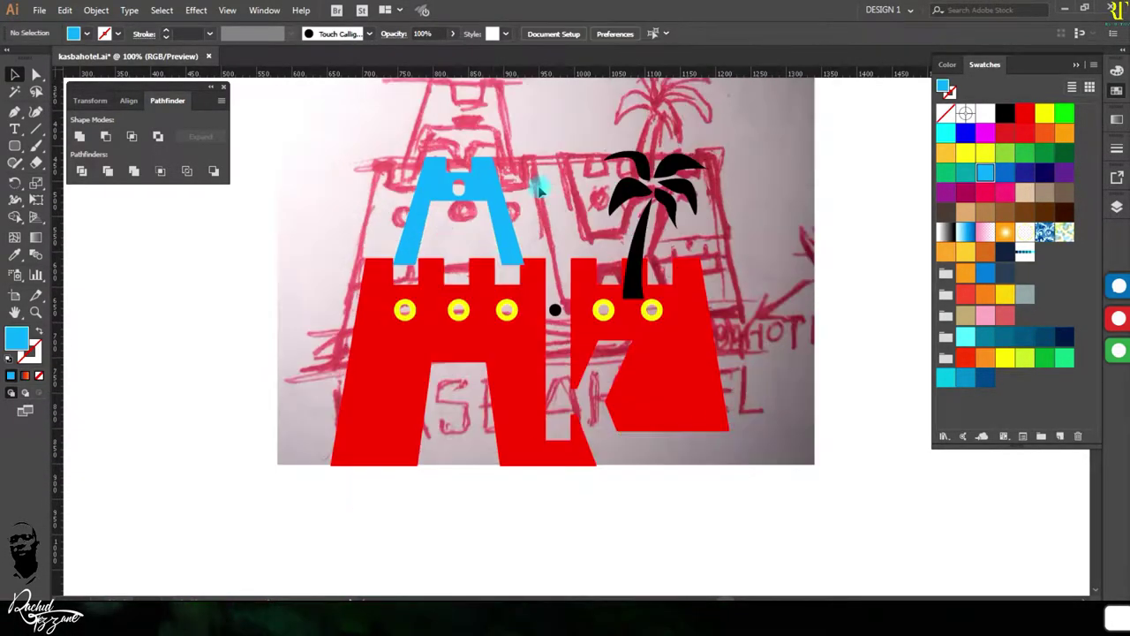
scroll(539, 262, up, 2)
click(15, 76)
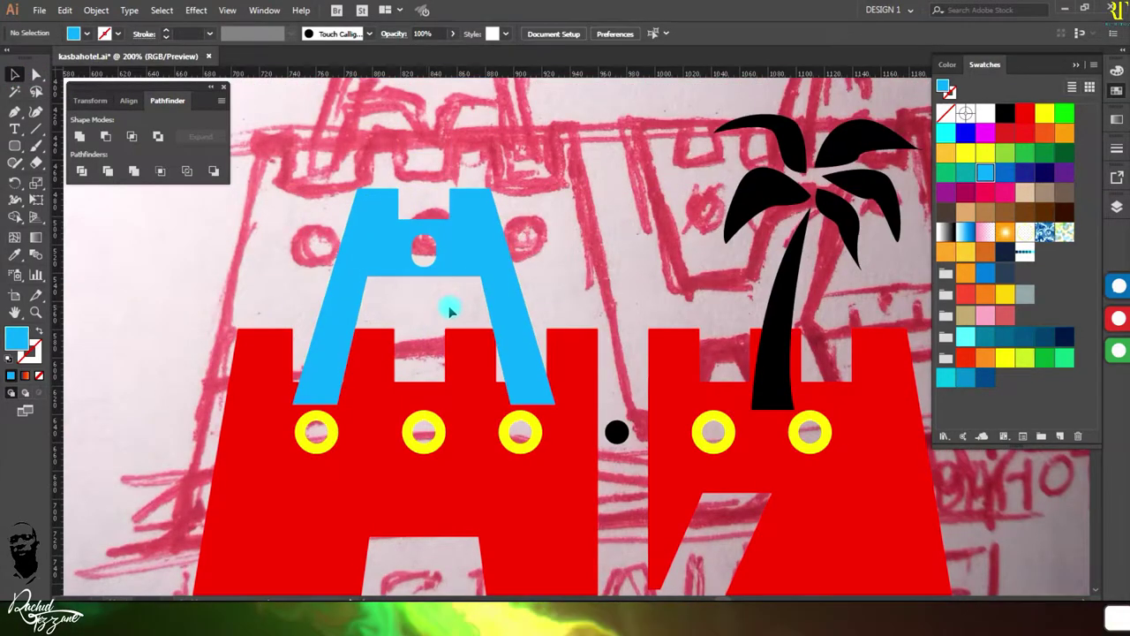
Step: Delete the blue tower
click(431, 269)
key(Delete)
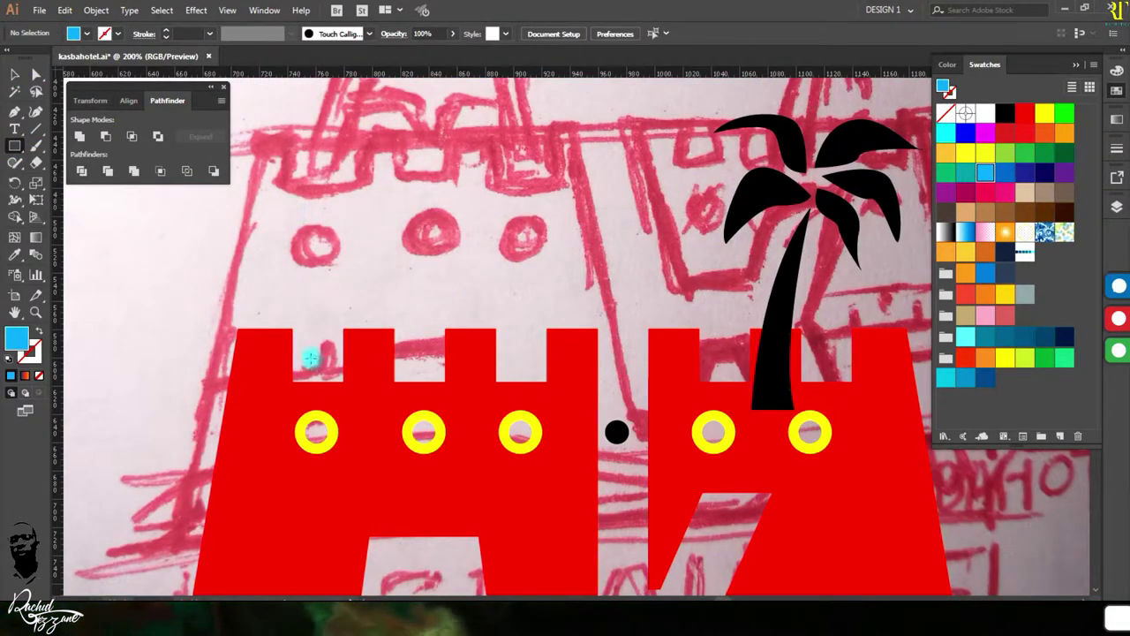
Step: Draw a blue rectangle rising from the left wall's notches, add a thin strip along its upper edge, and fill the strip with magenta
drag(545, 240, 545, 241)
key(v)
drag(418, 241, 418, 152)
drag(419, 328, 418, 382)
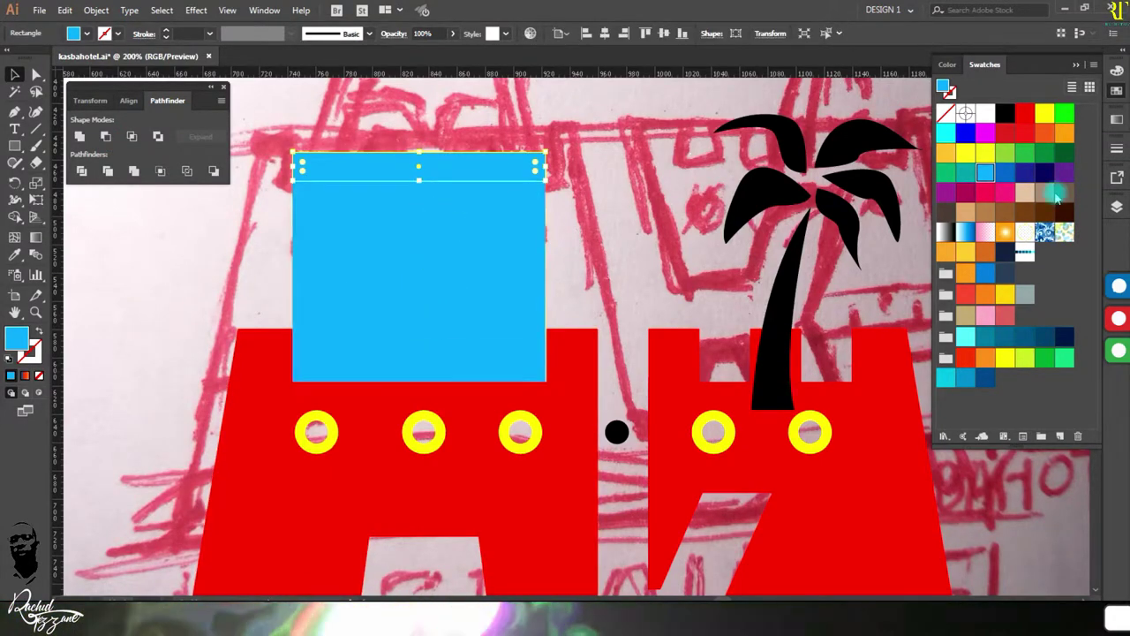
click(1004, 191)
Step: Split the magenta strip into nine columns with 0 px gutter, then remove alternate cells and merge the rest with the blue rectangle into a crenellated tower
click(97, 9)
mouse_move(119, 325)
click(327, 487)
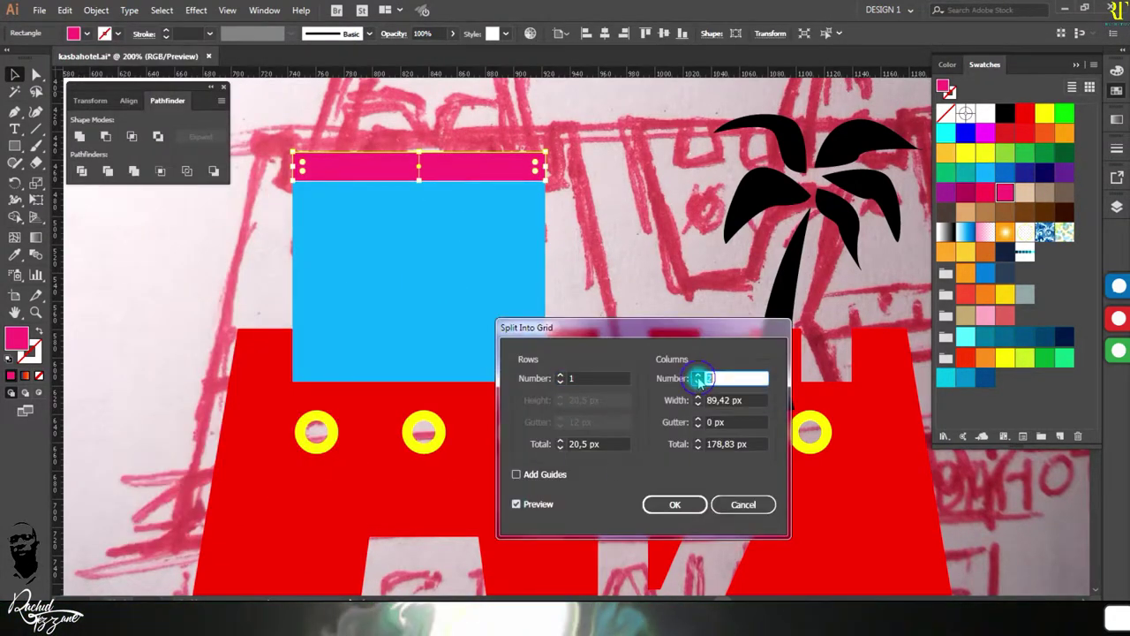
key(Return)
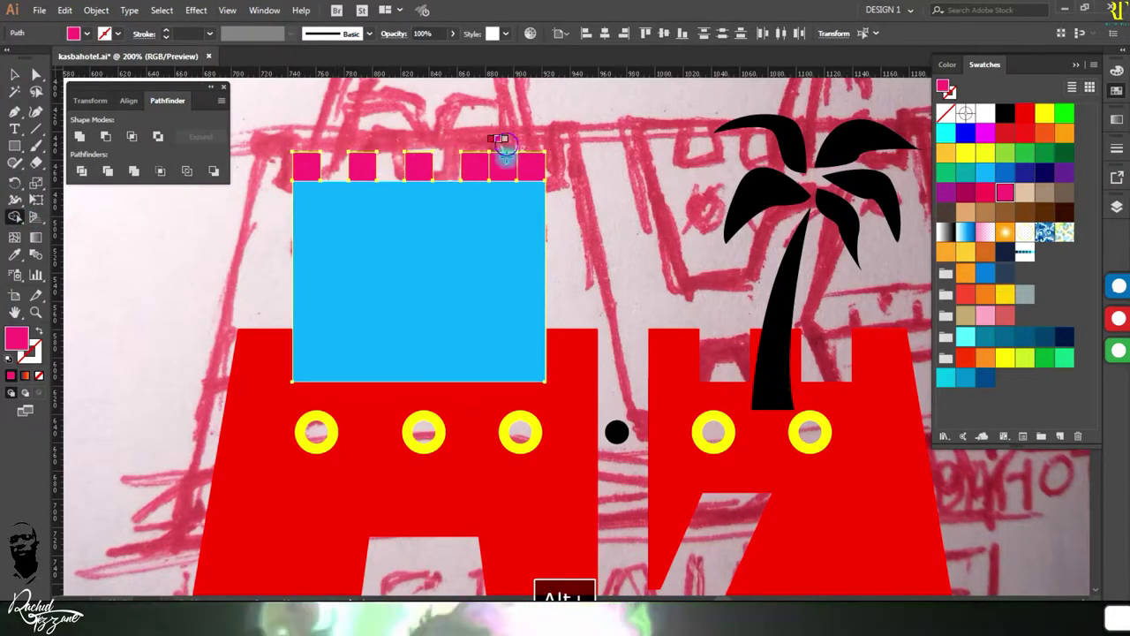
alt+click(504, 145)
drag(419, 265, 531, 163)
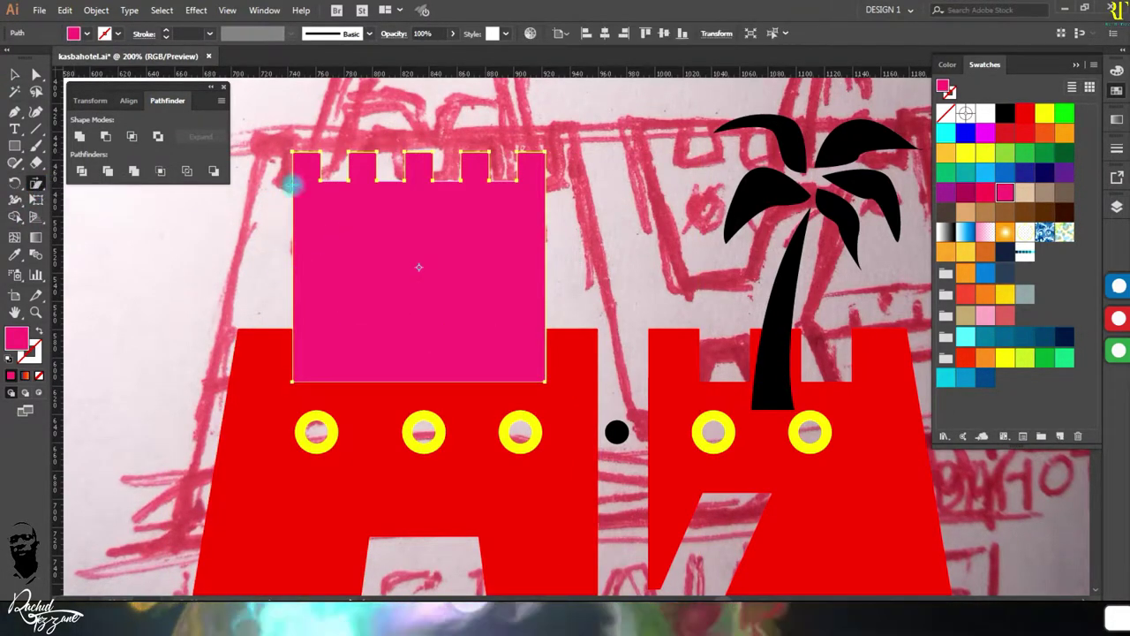
Step: Make a copy of the magenta tower sheared 10° horizontally, and set an upright duplicate aside to the left of the wall
double_click(36, 183)
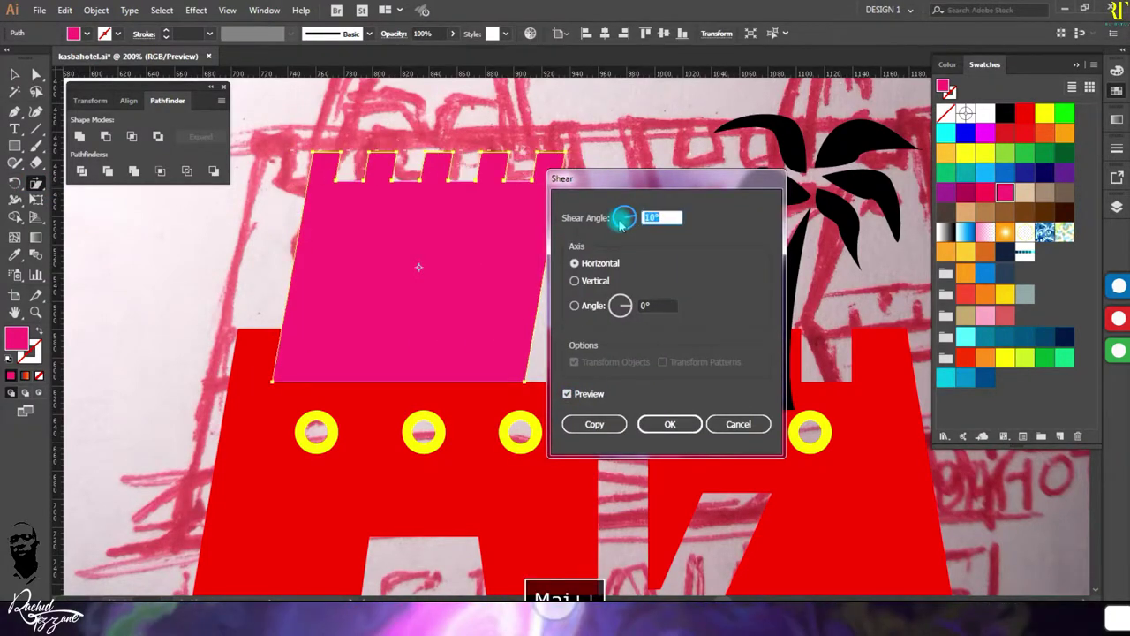
click(595, 423)
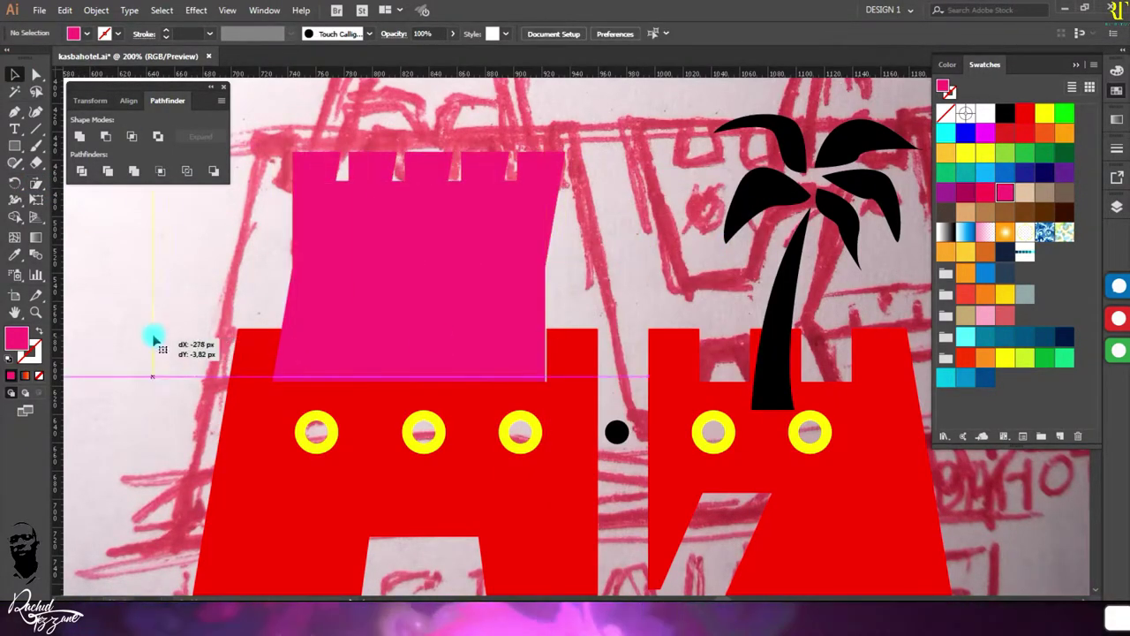
drag(148, 341, 147, 341)
Step: Shear the upright tower over the wall by -10° horizontally and combine it with the 10° copy into one upward-tapering tower
double_click(36, 183)
text(-10)
key(Tab)
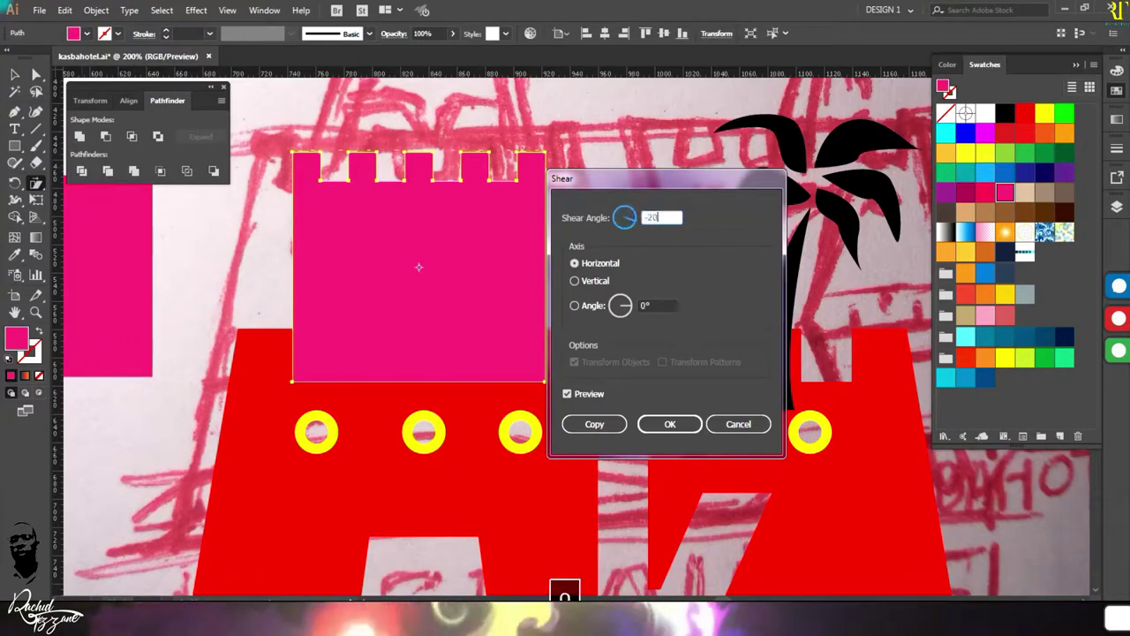
key(Return)
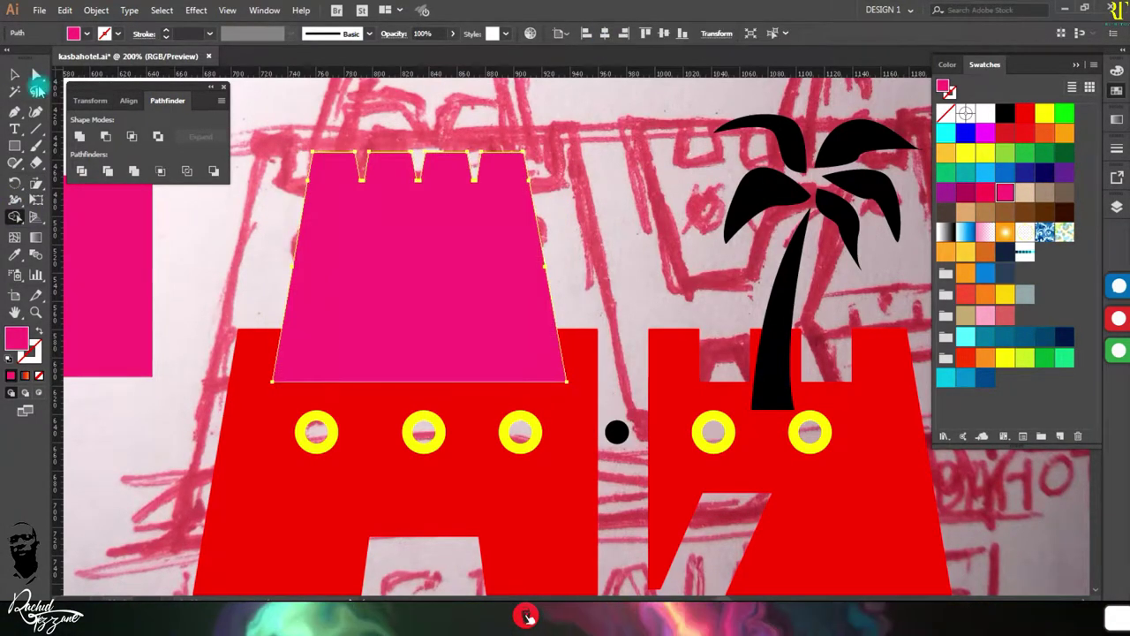
Step: Turn the tapered tower's magenta fill into a 10 pt stroke aligned to the inside, with no fill
key(v)
key(ctrl+shift+a)
key(shift+x)
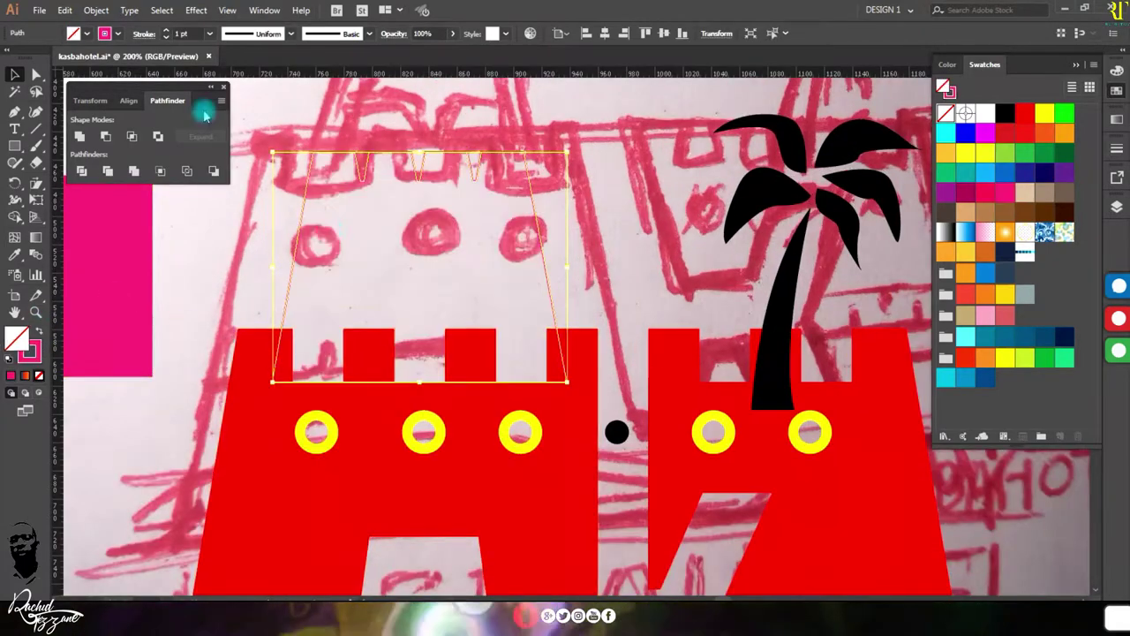
triple_click(183, 33)
text(10)
click(143, 34)
click(72, 108)
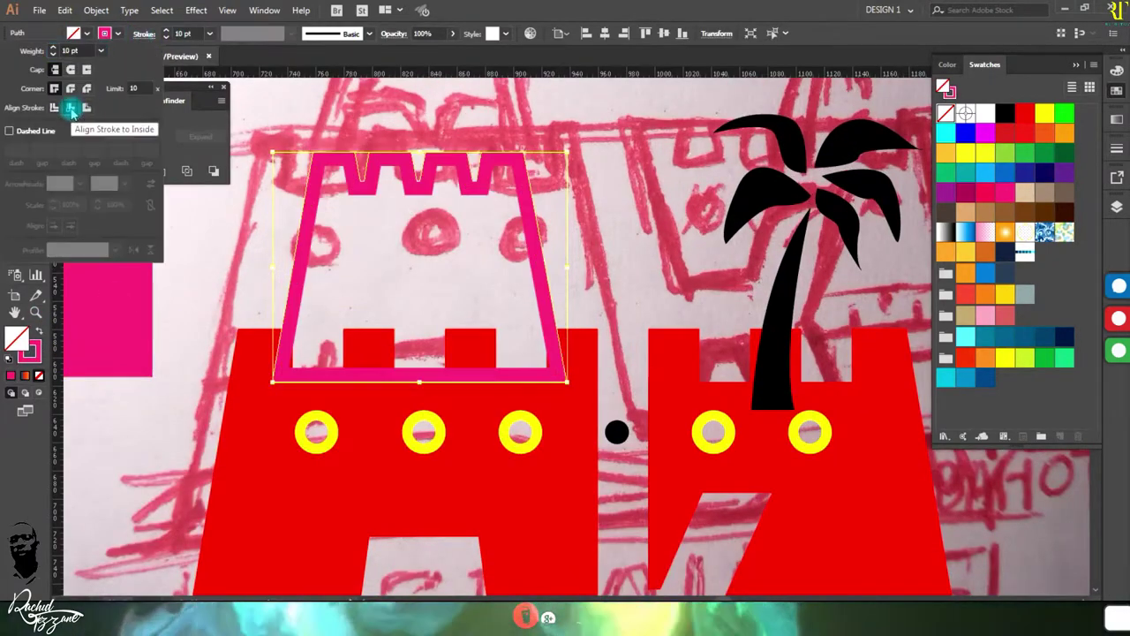
click(165, 29)
click(165, 37)
key(ctrl+shift+a)
Step: Copy a yellow wall ring into the tower at a smaller size and repeat it as an evenly spaced row of three below the crenellations
scroll(606, 231, down, 1)
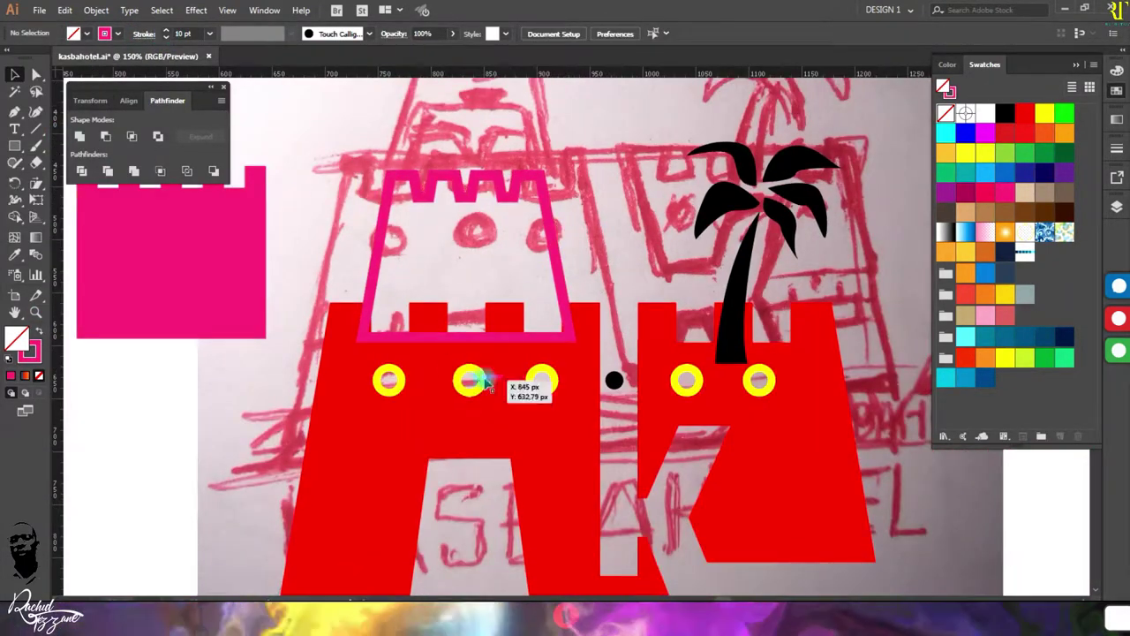
drag(475, 232, 475, 231)
scroll(475, 232, up, 3)
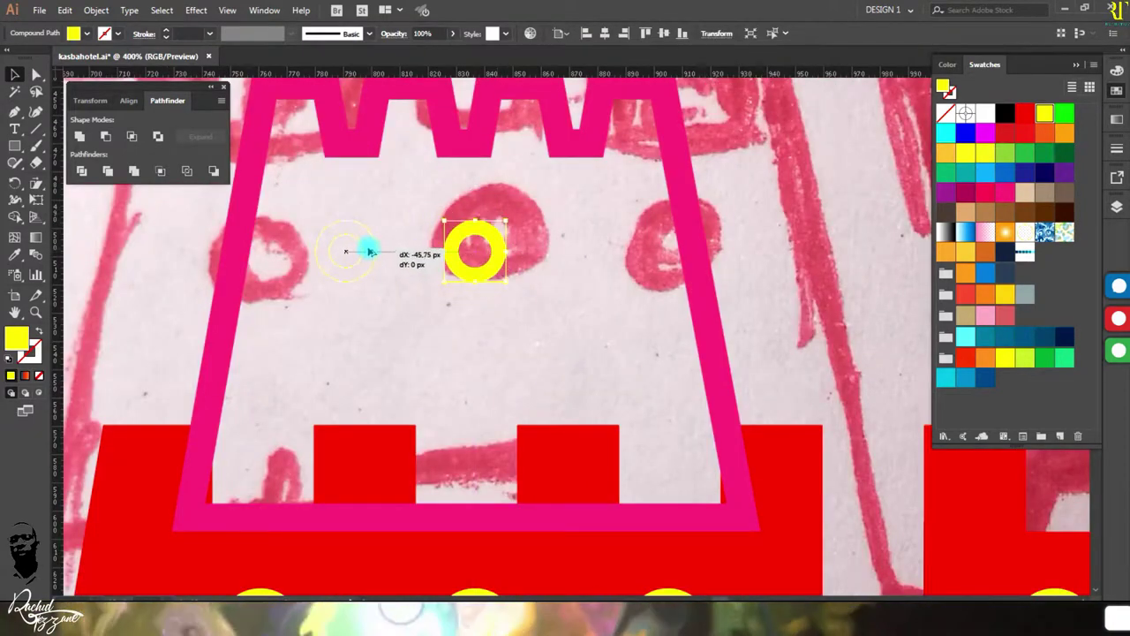
key(ctrl+d)
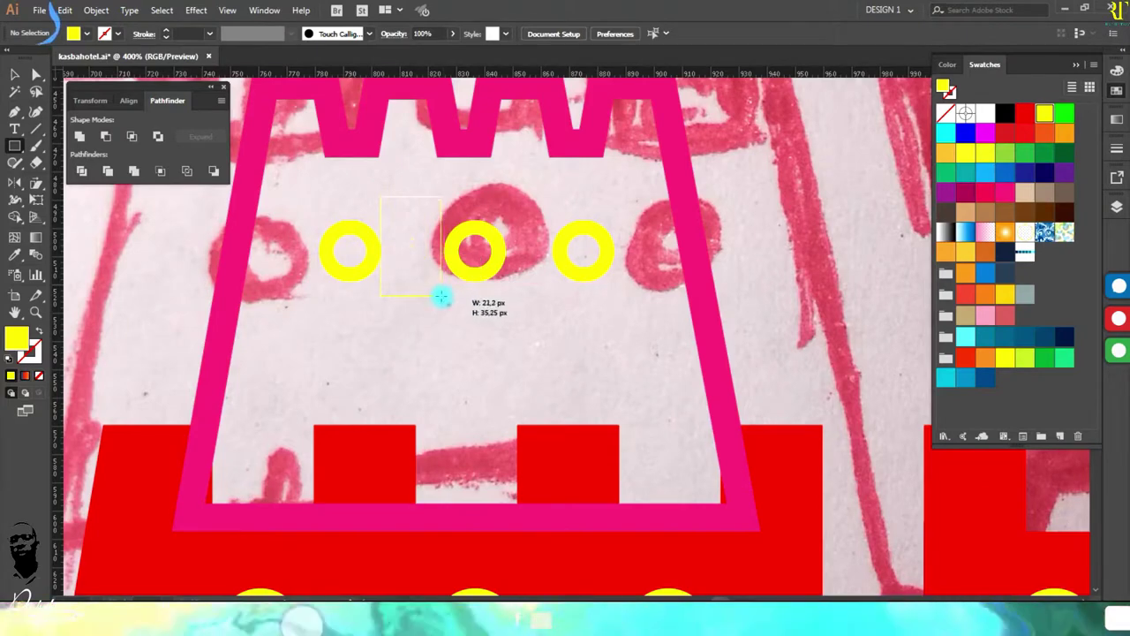
key(ctrl+shift+a)
scroll(605, 250, up, 3)
drag(558, 262, 530, 203)
scroll(626, 237, down, 3)
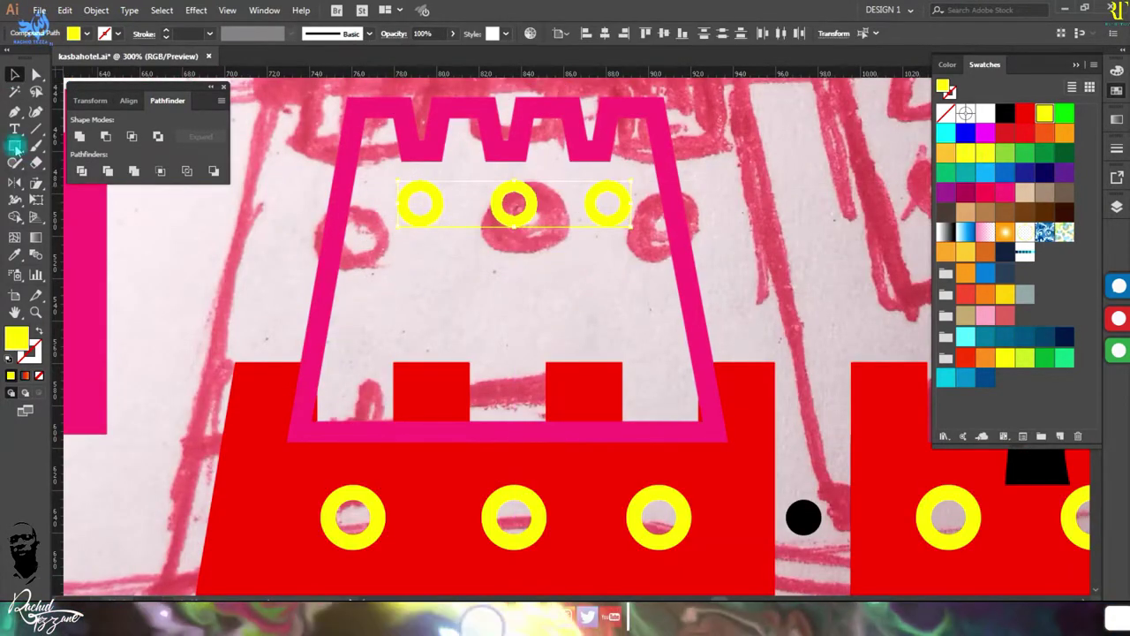
Step: Expand the tower's stroke into a shape and draw a horizontal line across the tower just below the three rings
click(95, 9)
drag(284, 262, 711, 257)
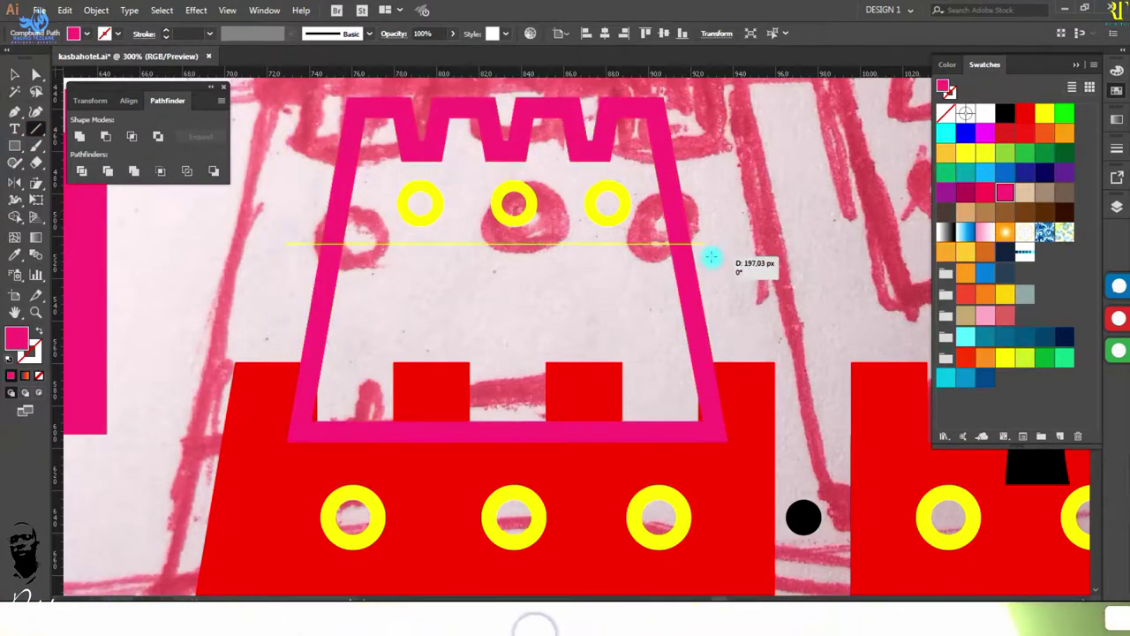
shift+click(698, 279)
Step: Use Shape Builder to fill the tower area above the line and the frame below it with beige, removing the magenta border around the crenellations
click(1024, 192)
key(shift+m)
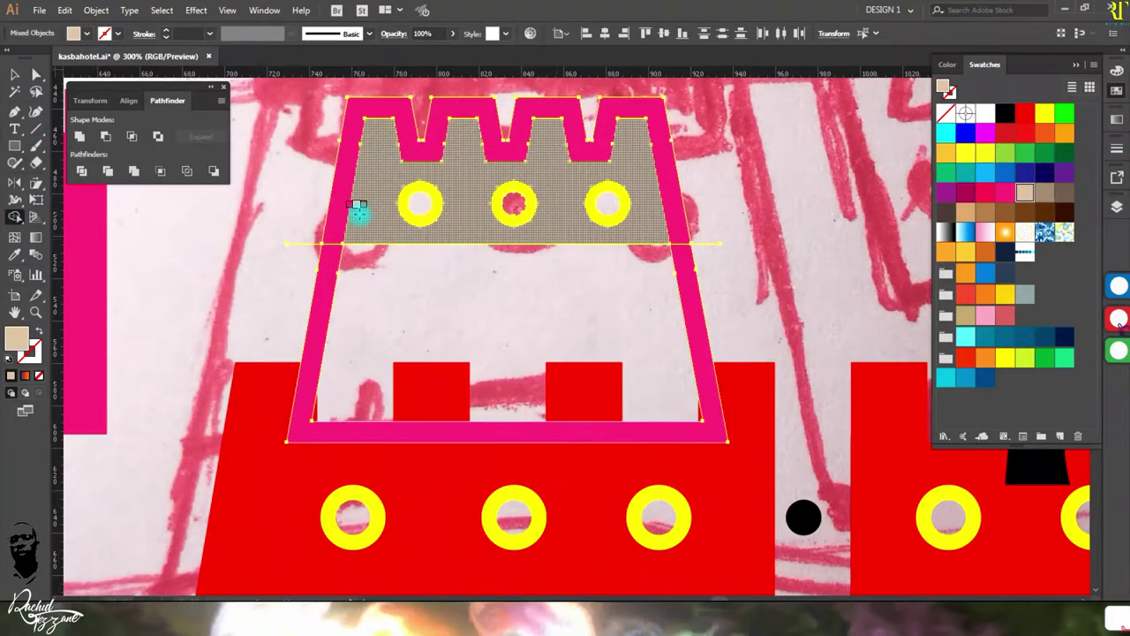
click(357, 209)
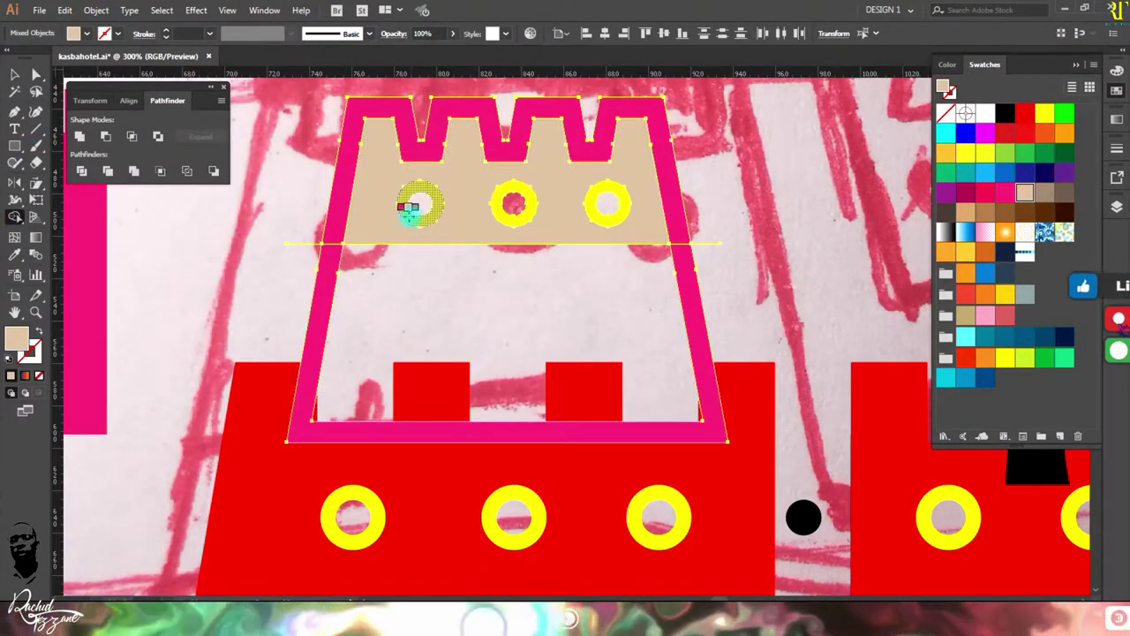
click(340, 254)
click(343, 212)
key(v)
click(709, 226)
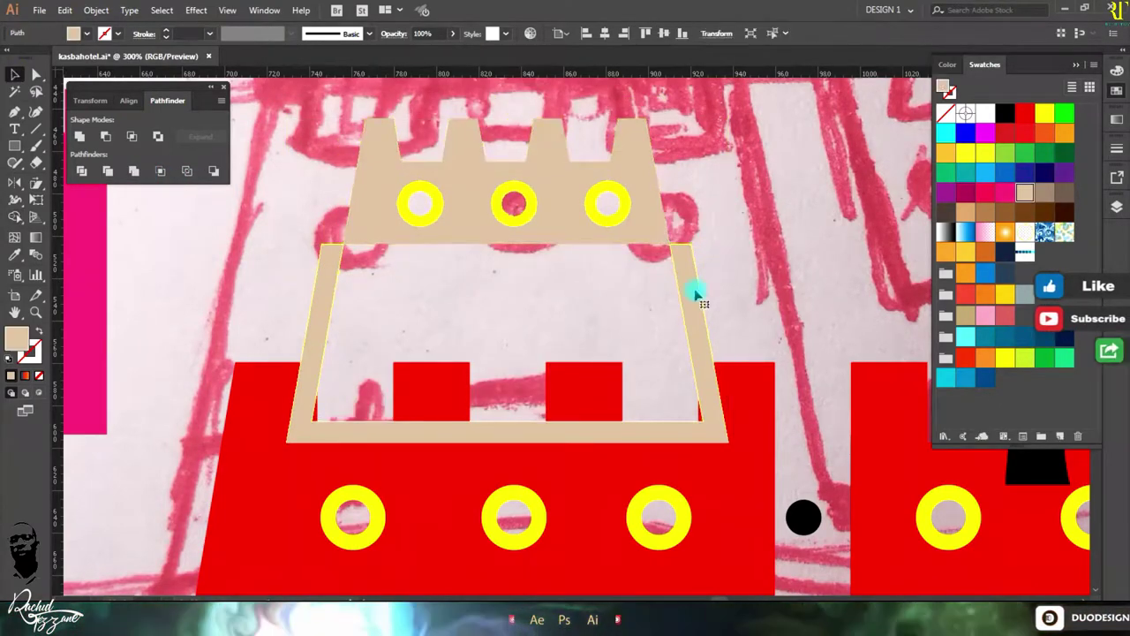
Step: Narrow the beige lower frame to about 184 px so its legs line up with the edges of the crenellated part, and unite the pieces
drag(703, 338, 699, 314)
scroll(699, 314, up, 3)
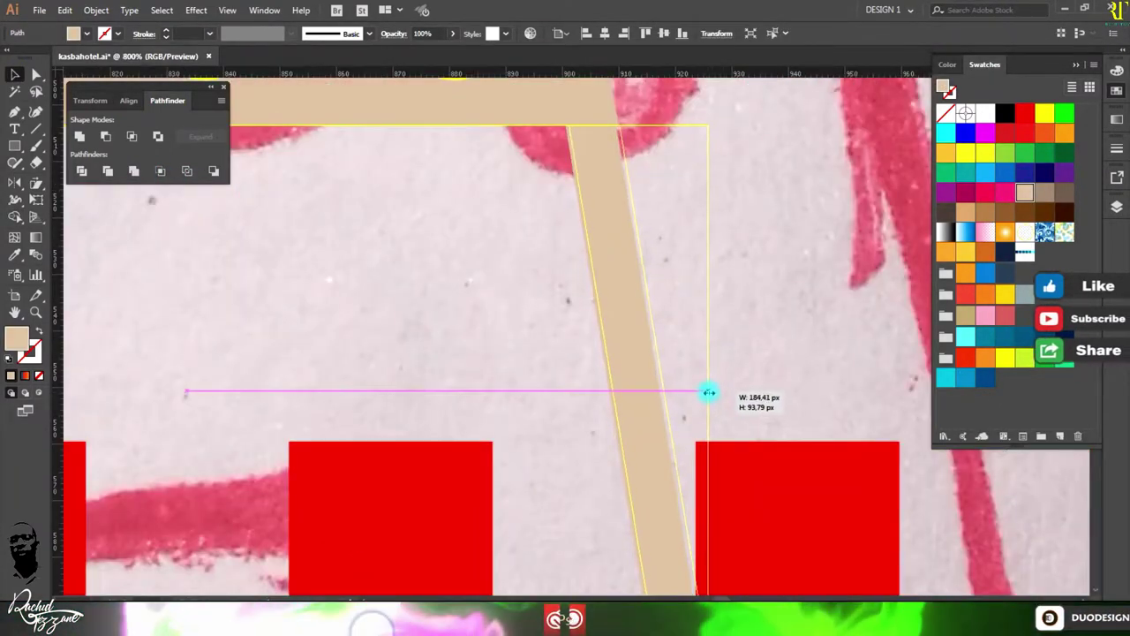
drag(708, 392, 708, 392)
scroll(708, 392, down, 4)
scroll(449, 253, up, 1)
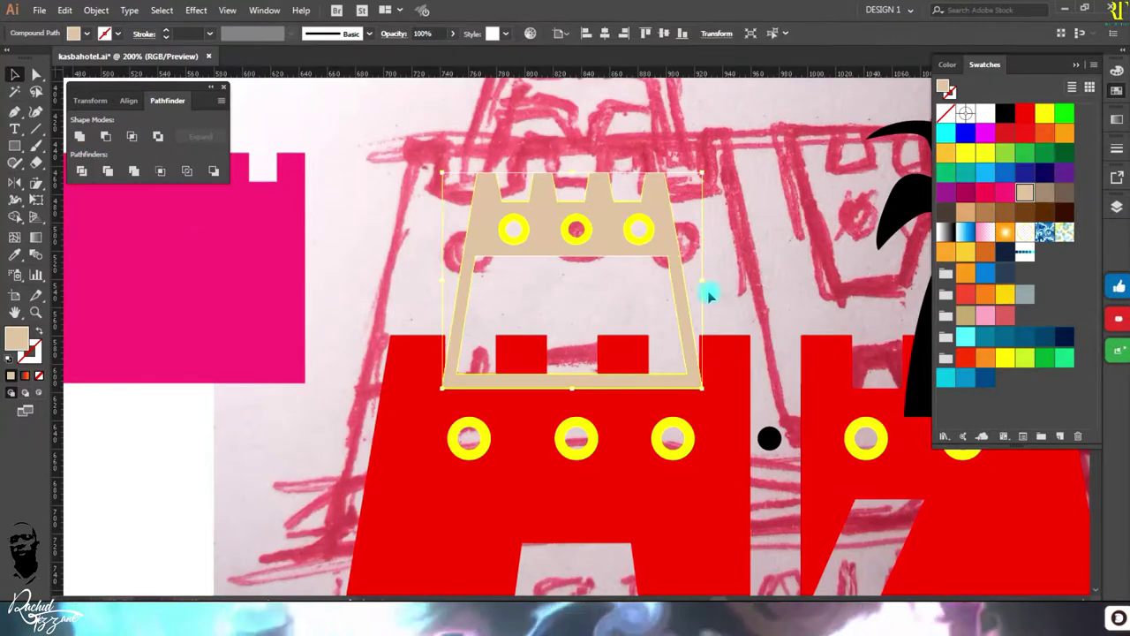
Step: Remove the bar and lower leg ends from the beige tower and lower it so its feet stand in the wall's notches
key(ctrl+z)
key(ctrl+z)
key(ctrl+z)
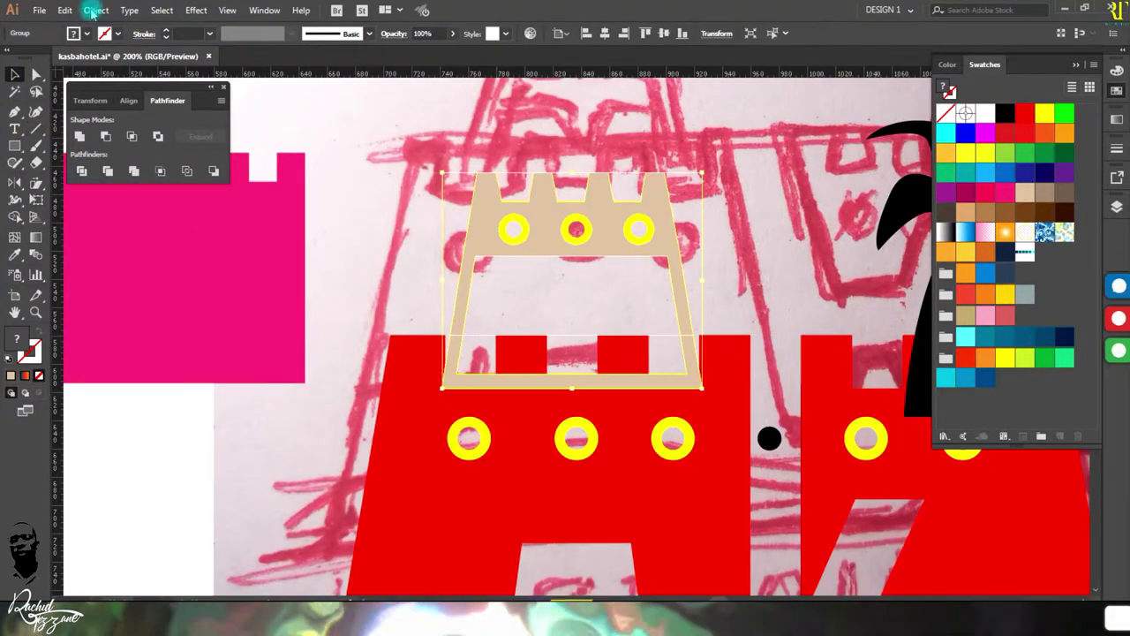
click(492, 197)
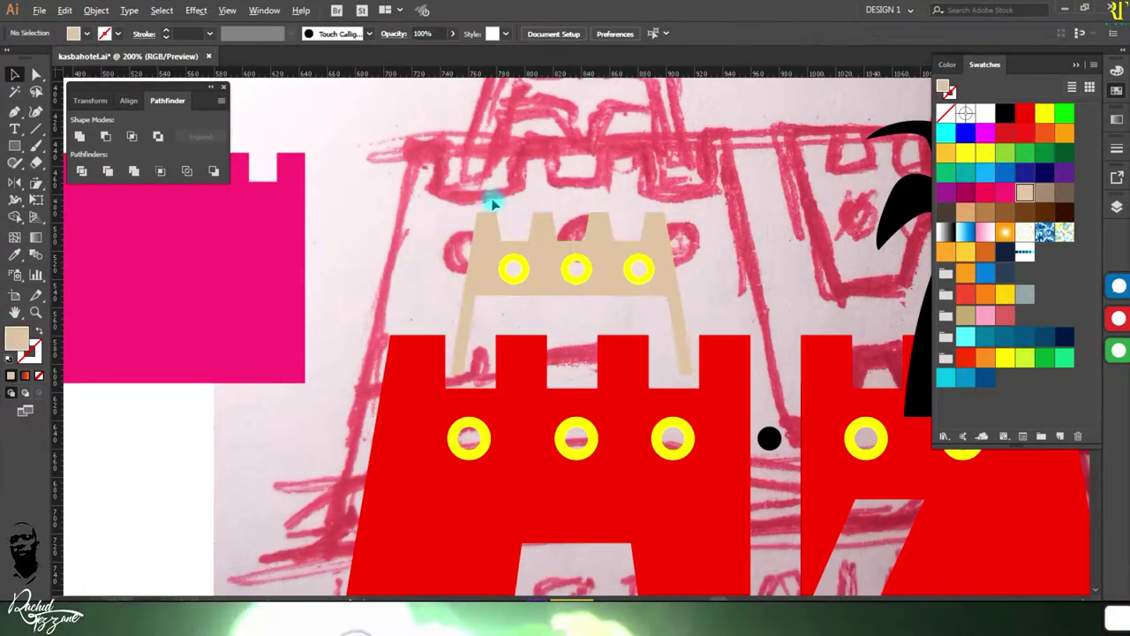
Step: Bring the right part of the red wall and its two yellow rings in front of the palm trunk
scroll(492, 197, down, 1)
click(715, 159)
click(580, 393)
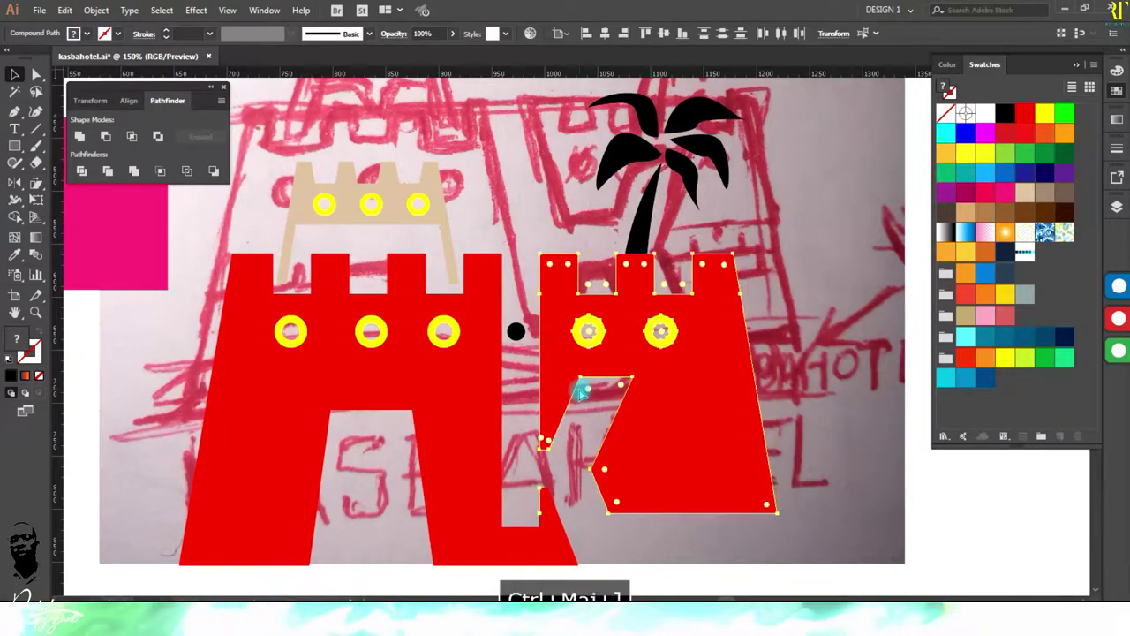
click(774, 310)
Step: Draw a red rectangle about 36 px high below the right part of the wall, spanning from the K's leg to the wall's right corner
scroll(825, 447, down, 2)
scroll(759, 457, up, 2)
key(m)
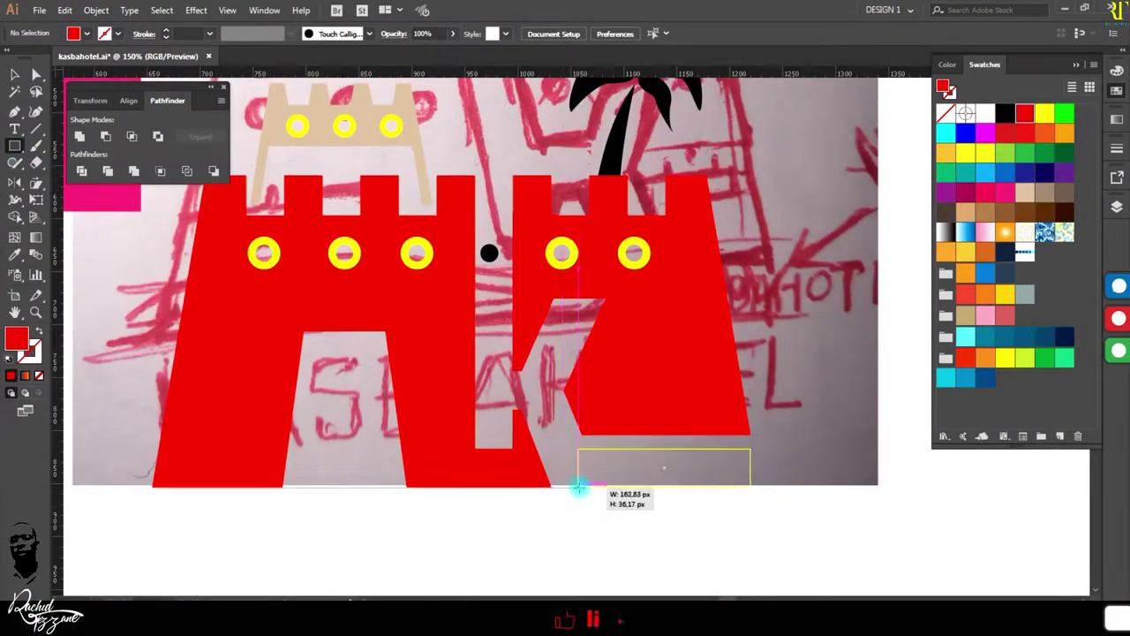
drag(576, 485, 580, 487)
scroll(639, 545, up, 3)
key(v)
click(649, 534)
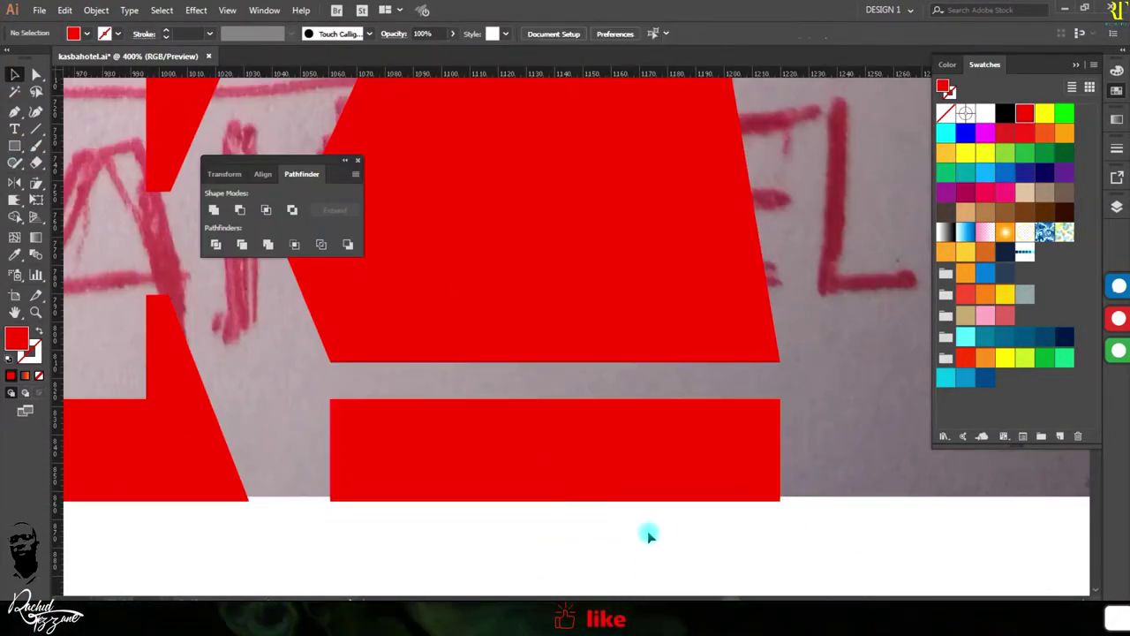
Step: Draw three blue grass-blade shapes with the Pen tool at the red rectangle's right end: a double blade, a small blade and a large curved one
click(781, 473)
drag(795, 382, 833, 357)
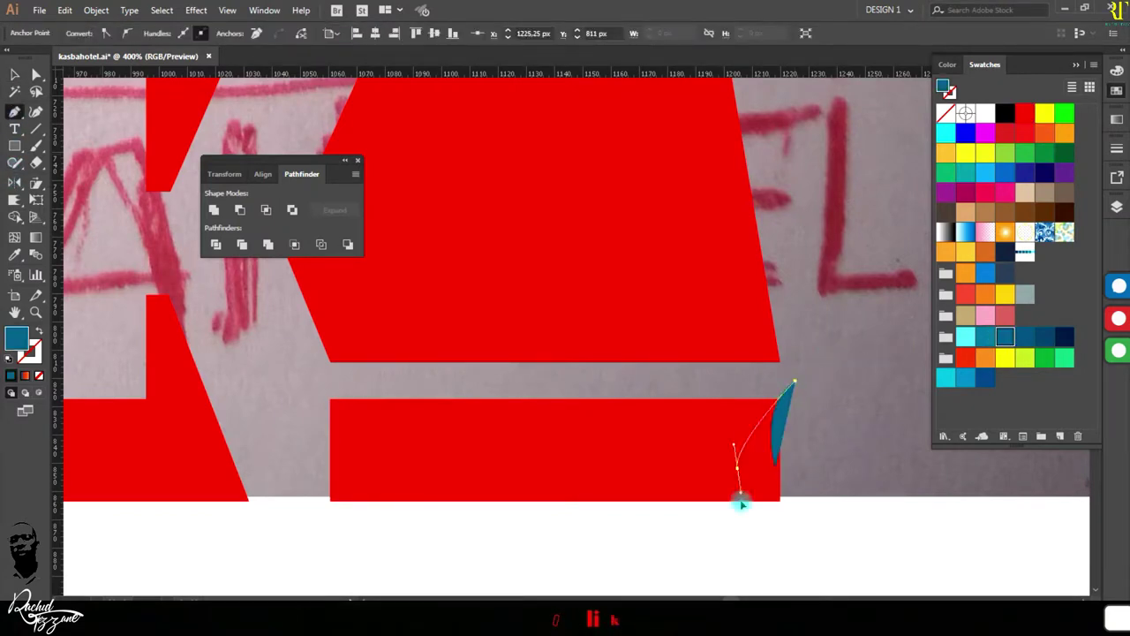
click(726, 385)
click(663, 461)
drag(705, 383, 633, 345)
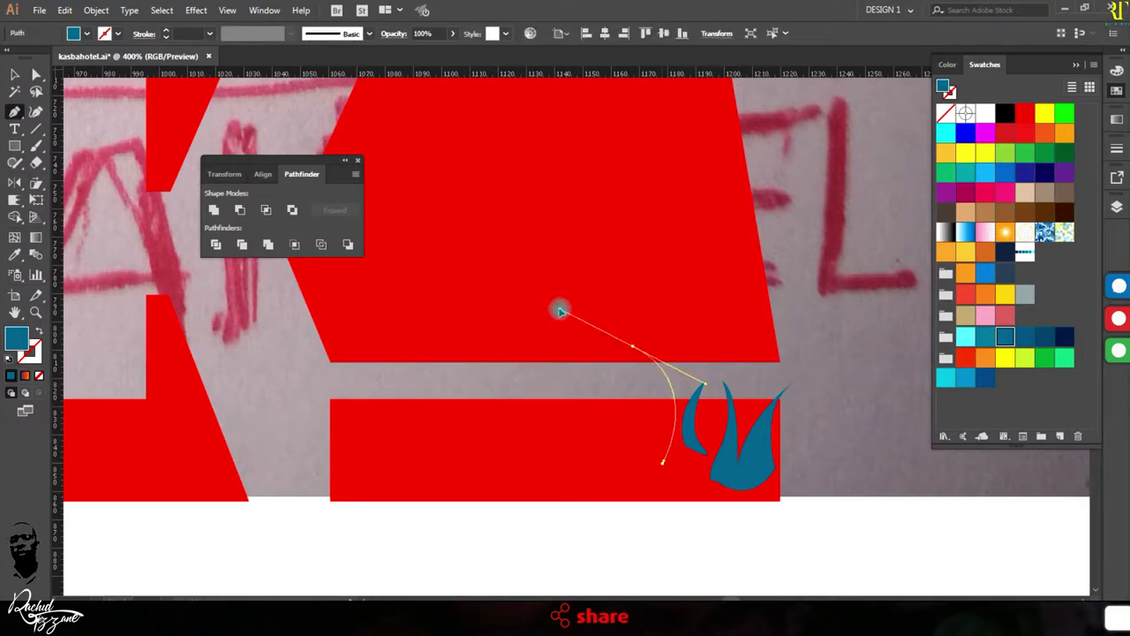
click(633, 347)
drag(660, 463, 671, 459)
ctrl+click(706, 424)
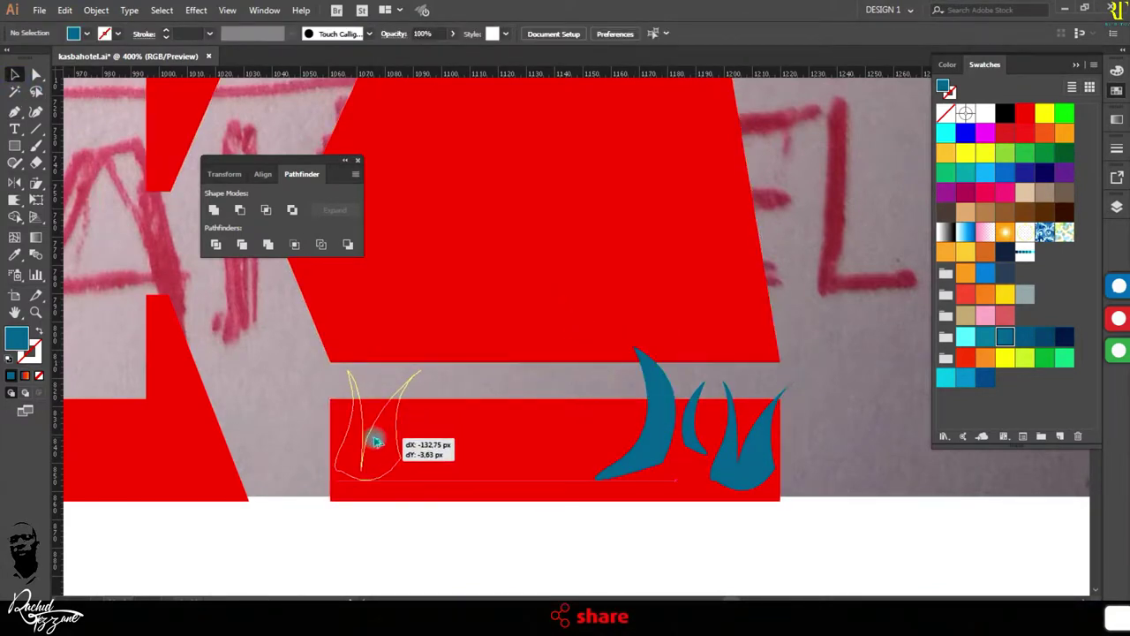
Step: Duplicate and reflect the blue blades to cover the left half and middle of the red rectangle's upper edge
drag(376, 441, 375, 396)
drag(525, 447, 547, 415)
key(o)
alt+click(458, 420)
key(Return)
drag(458, 419, 552, 477)
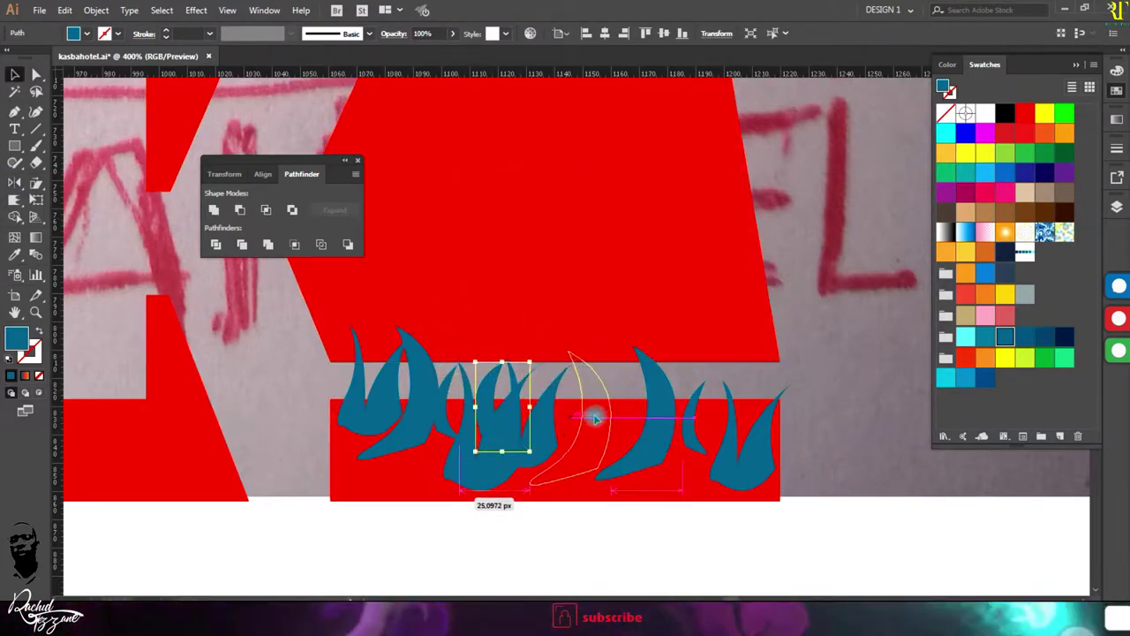
Step: Draw a tall two-pointed blue blade shape with the Pen tool beside the grass cluster, right of the rectangle's middle
click(14, 113)
click(632, 327)
drag(618, 439, 621, 477)
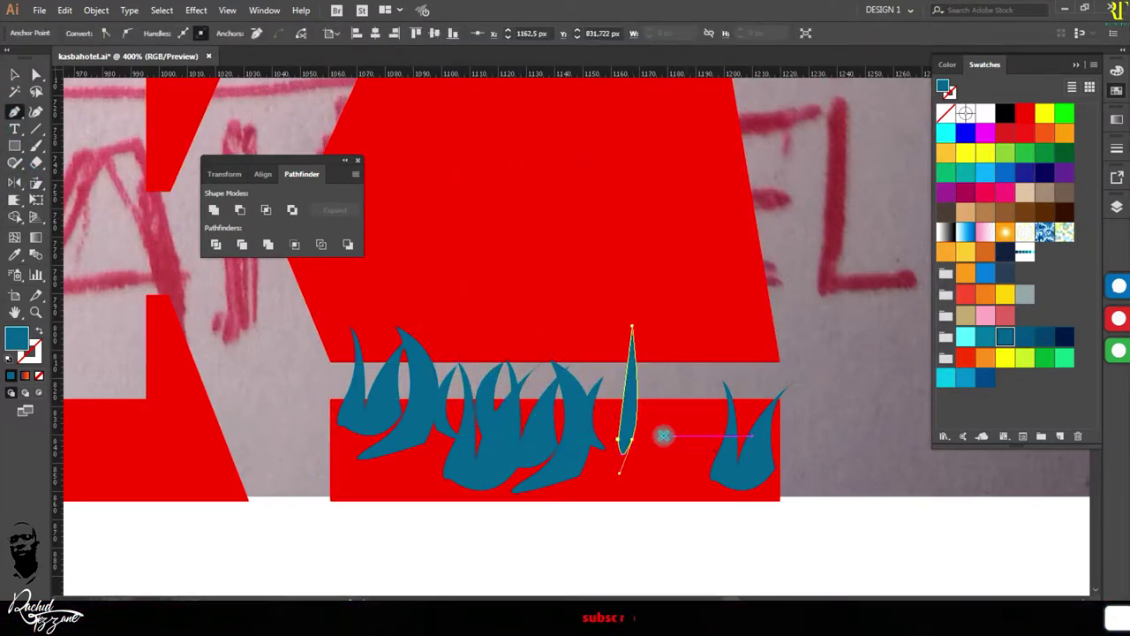
click(664, 435)
drag(682, 358, 734, 313)
Step: Place further copies of the blue blades so the grass overlaps and fills the red rectangle's width from edge to edge
key(v)
drag(698, 424, 752, 388)
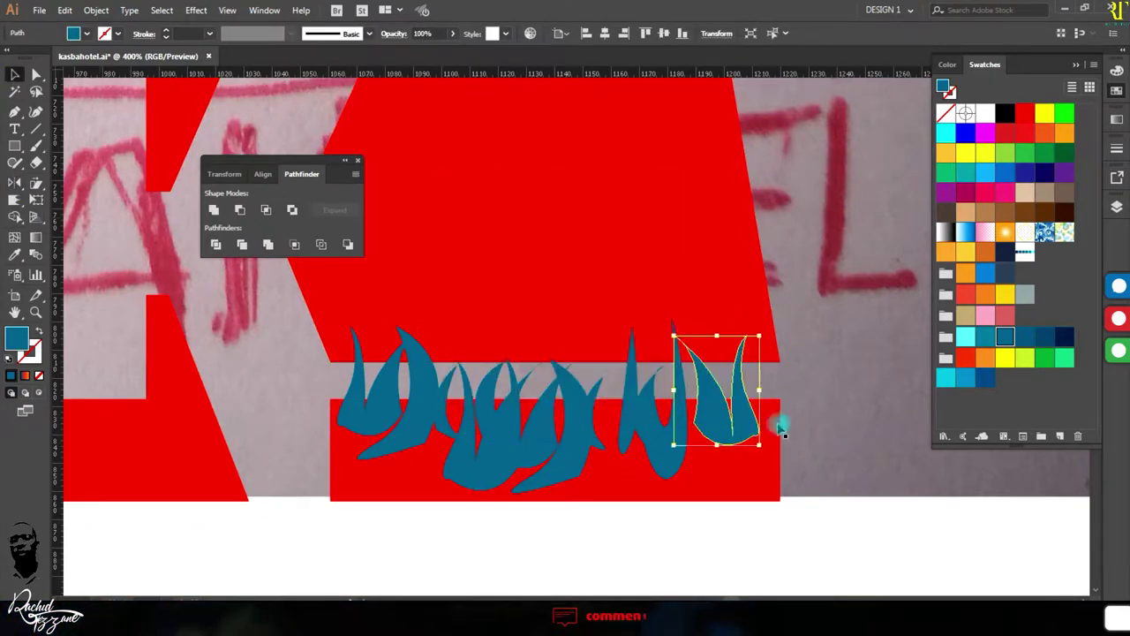
drag(634, 422, 770, 392)
drag(697, 463, 759, 423)
drag(585, 398, 749, 378)
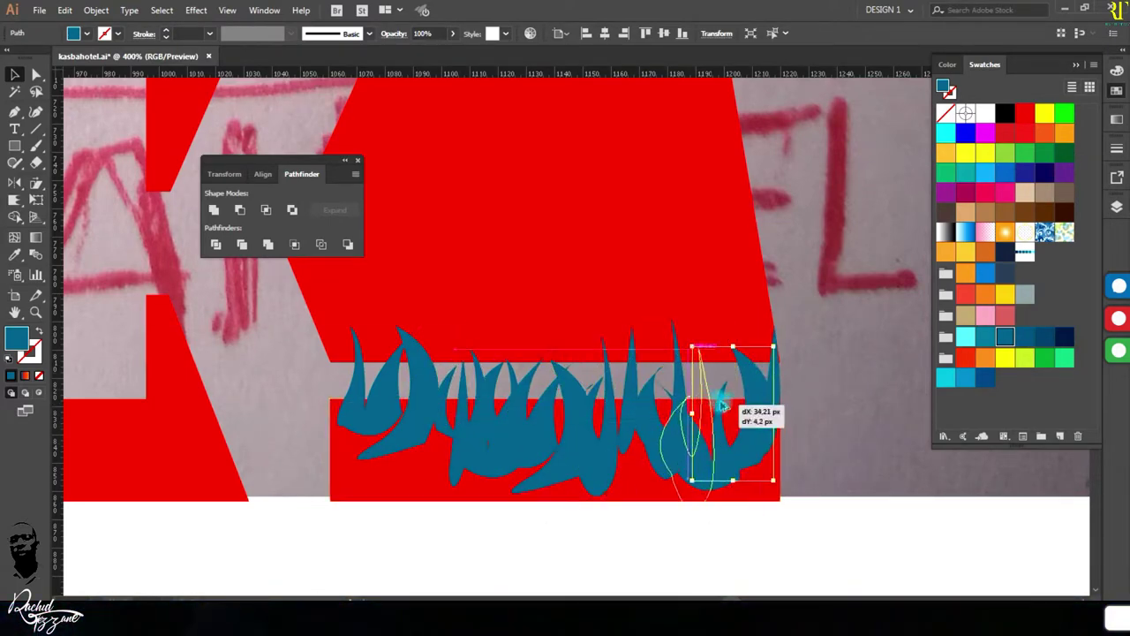
drag(331, 397, 343, 397)
Step: Merge the left and middle grass blades with the red rectangle using the Shape Builder tool, absorbing the overlapping fragments
key(ctrl+a)
key(shift+m)
drag(402, 427, 364, 455)
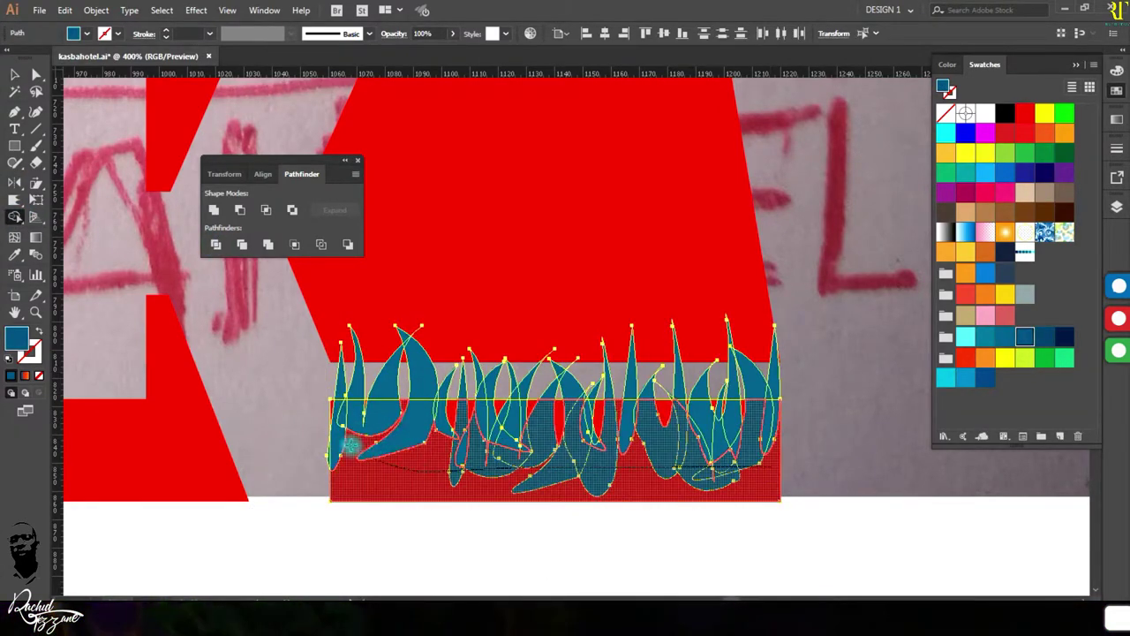
mouse_move(459, 465)
mouse_down()
mouse_move(463, 436)
mouse_move(535, 459)
mouse_up()
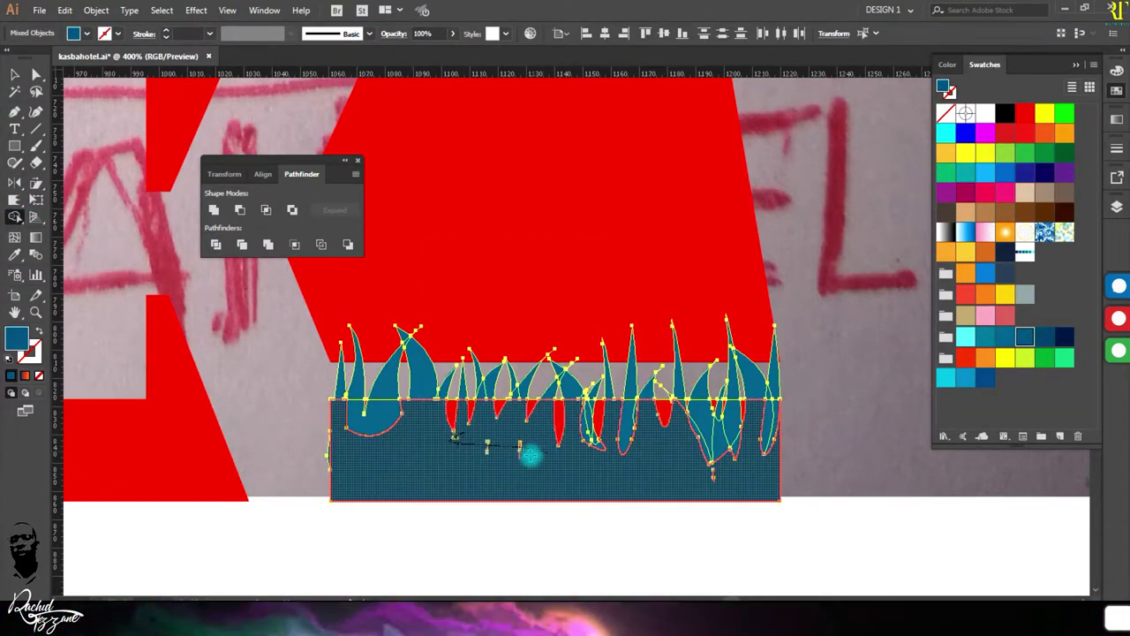
scroll(389, 366, up, 3)
scroll(291, 466, down, 2)
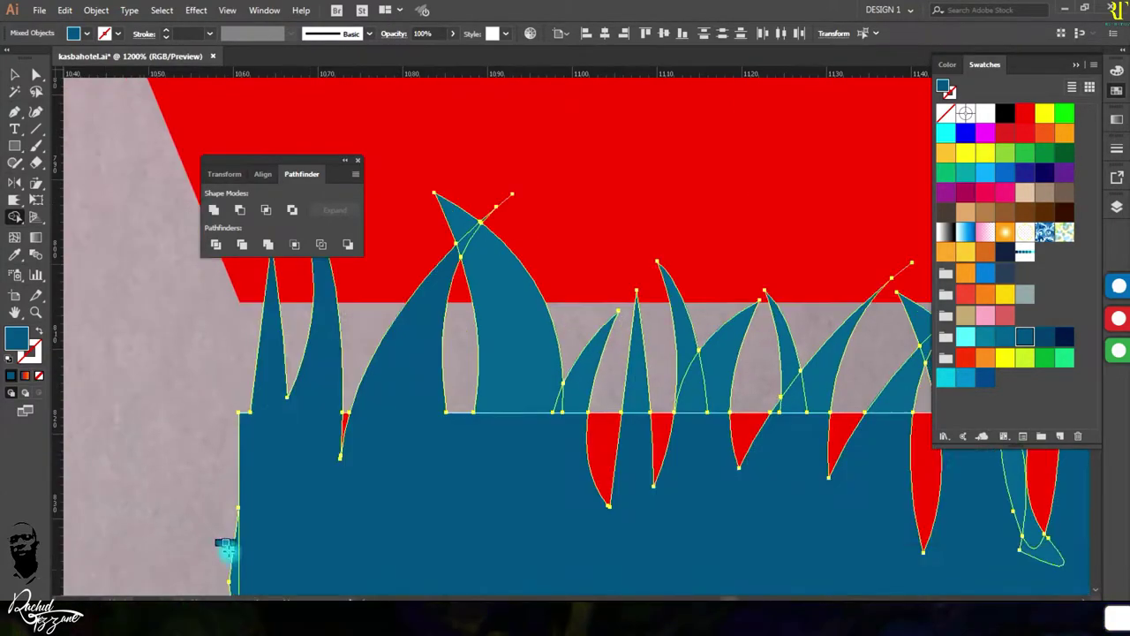
scroll(502, 256, up, 3)
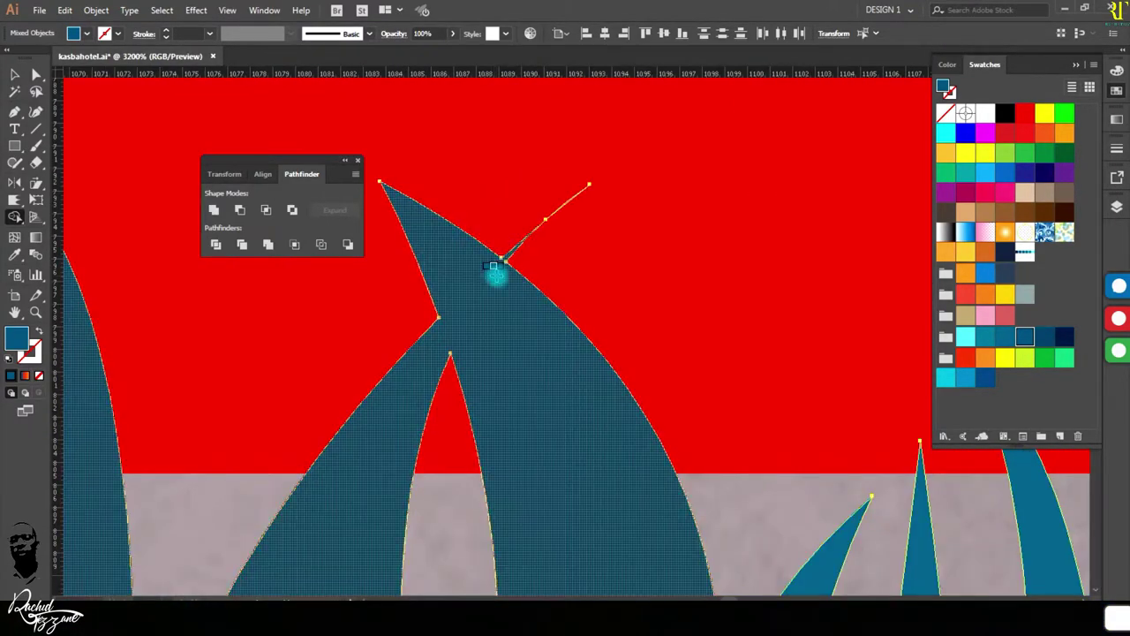
scroll(496, 275, down, 4)
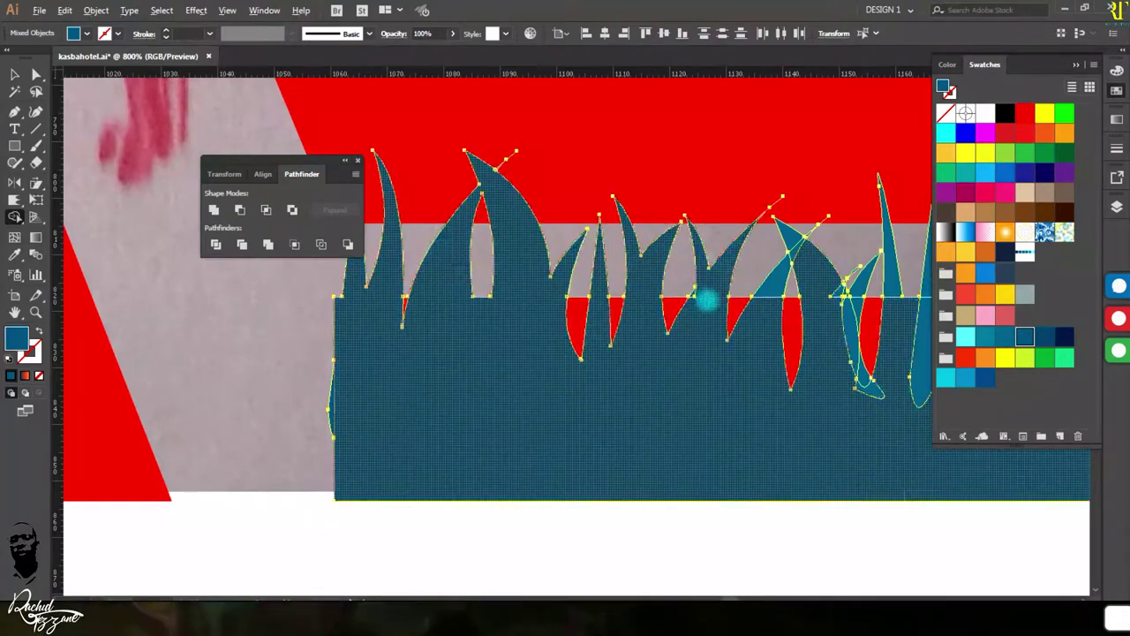
scroll(585, 287, up, 3)
scroll(615, 252, down, 2)
scroll(621, 190, up, 1)
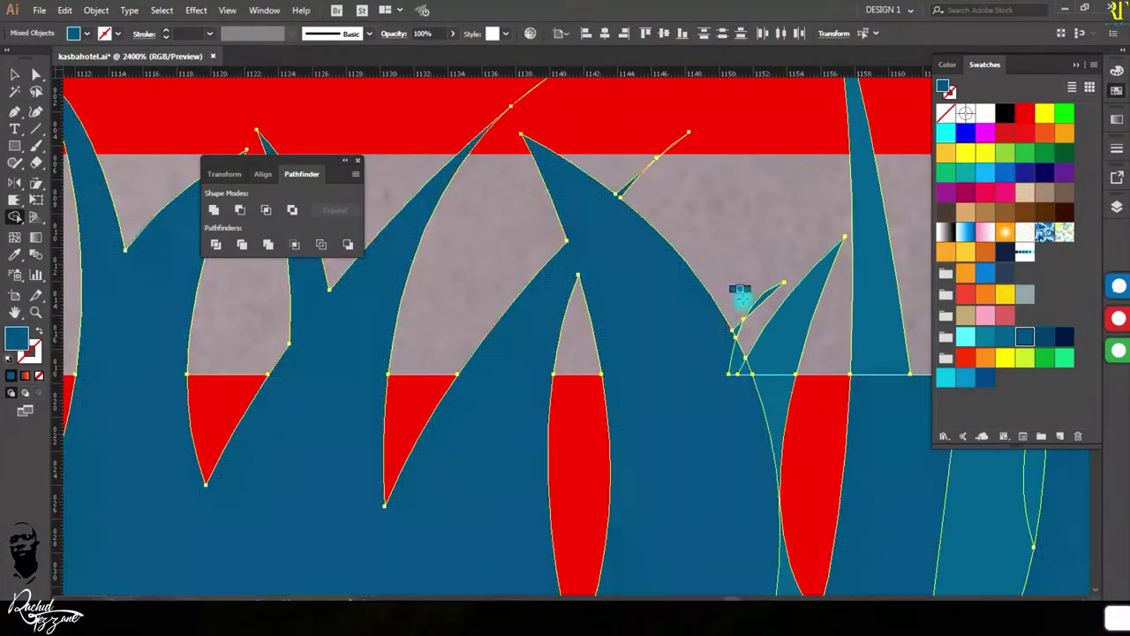
scroll(768, 459, down, 2)
scroll(759, 467, up, 1)
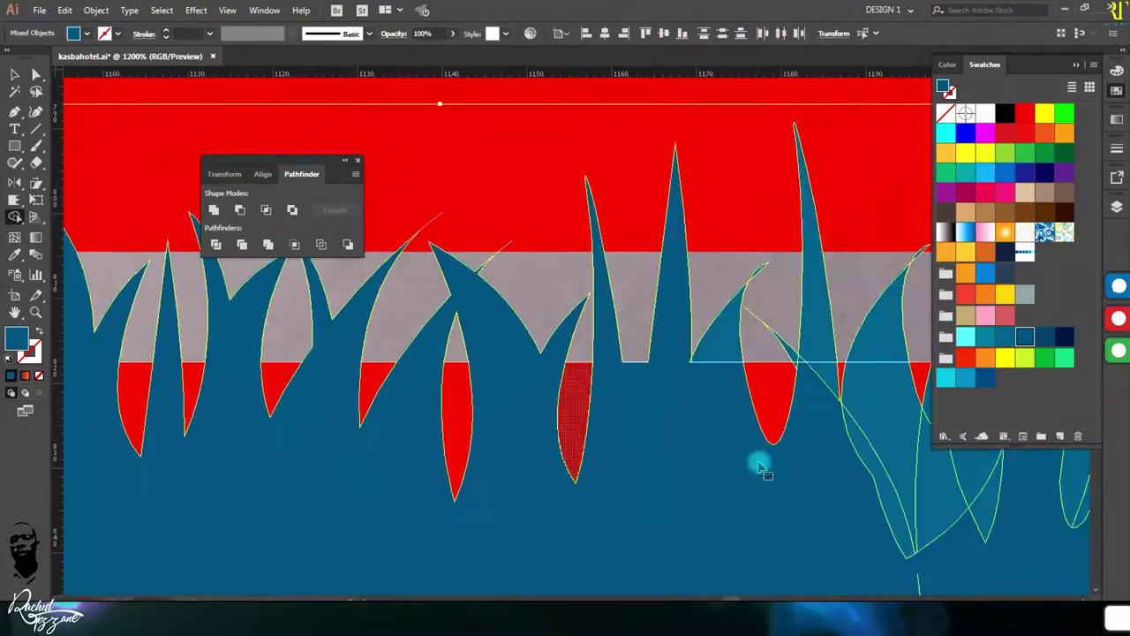
Step: Merge the remaining blades on the right half into the same grass shape with the Shape Builder tool
drag(549, 353, 619, 488)
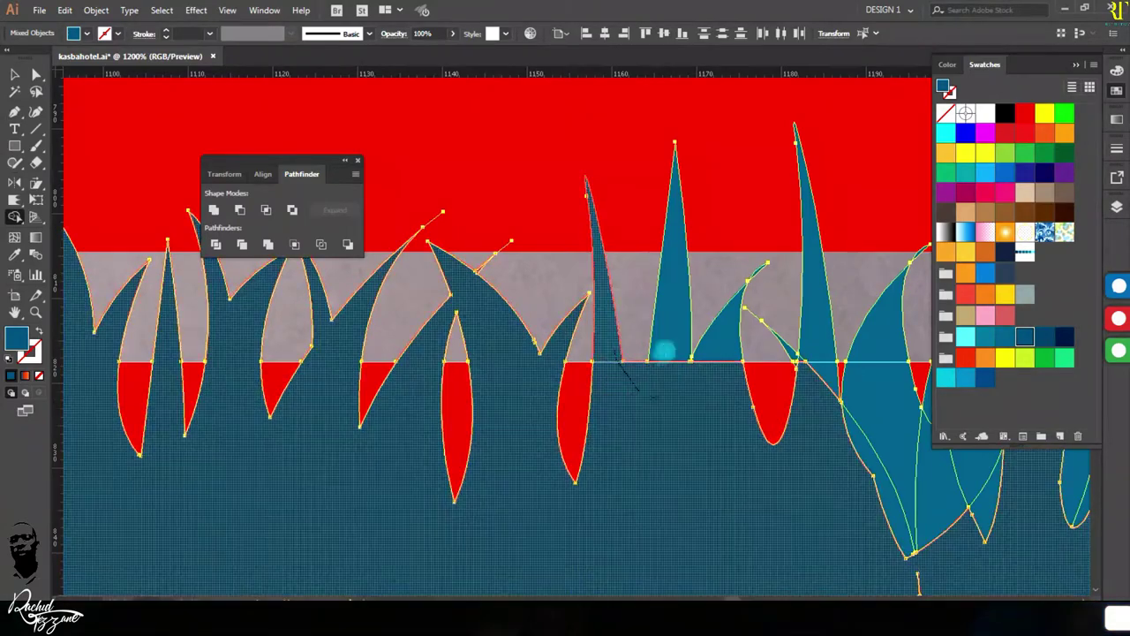
scroll(664, 351, right, 2)
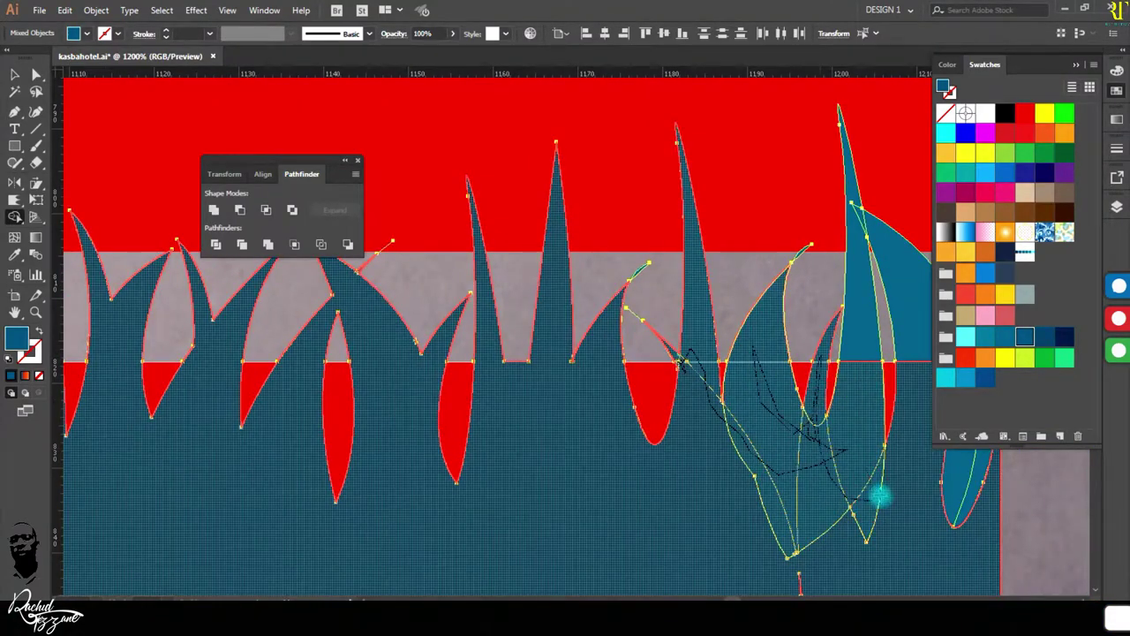
scroll(869, 219, right, 3)
scroll(642, 475, down, 2)
drag(765, 352, 801, 397)
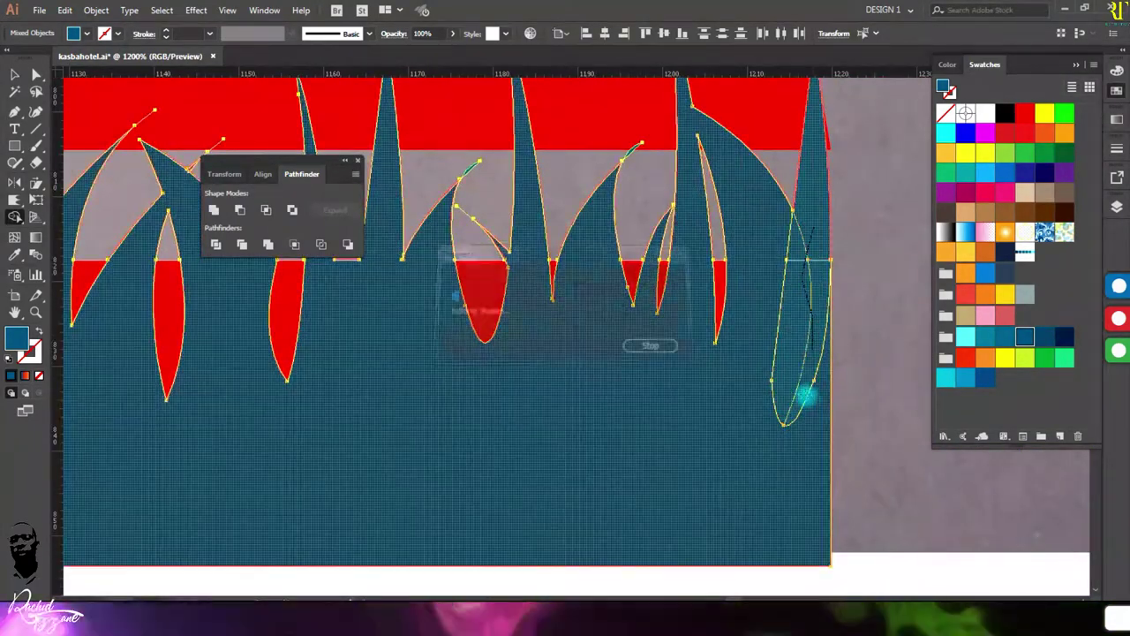
Step: Cut off and remove the part of the grass below the wall's base line, and fill the grass red
scroll(797, 353, down, 5)
key(v)
drag(759, 573, 731, 415)
drag(801, 405, 802, 419)
drag(558, 379, 558, 426)
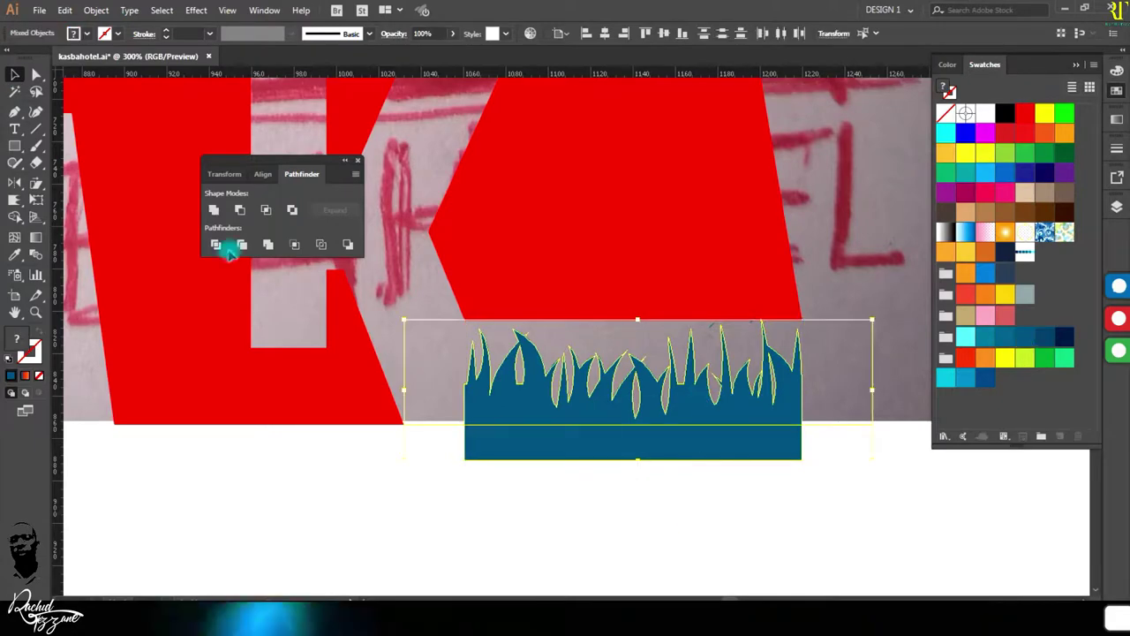
click(562, 452)
key(Delete)
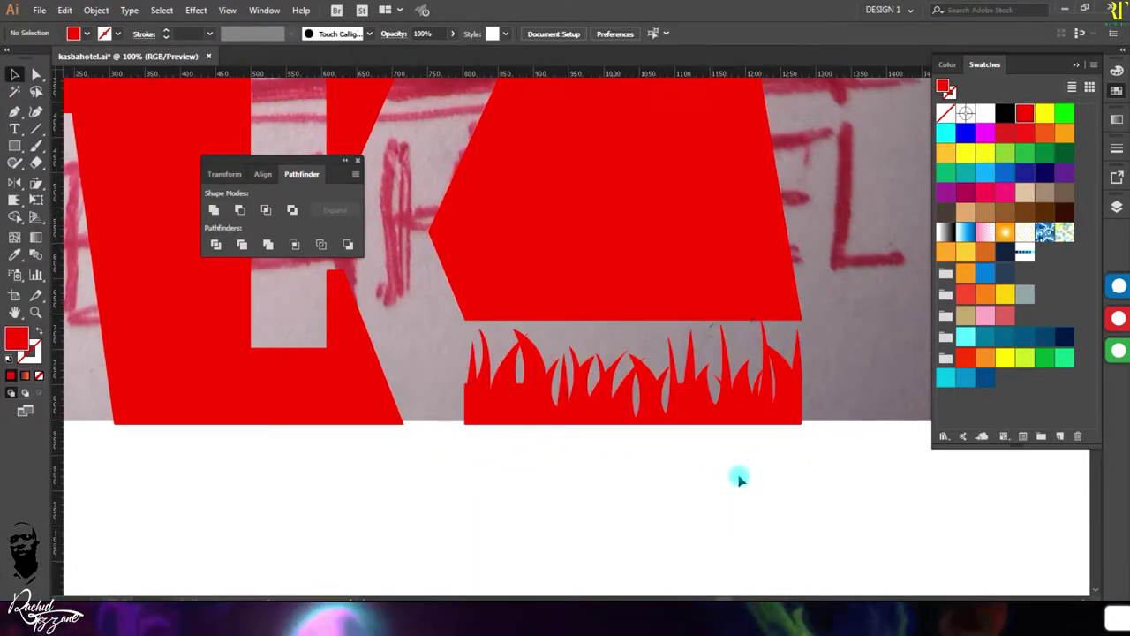
Step: Hide layer f, which holds the reference sketch
key(ctrl+1)
click(541, 256)
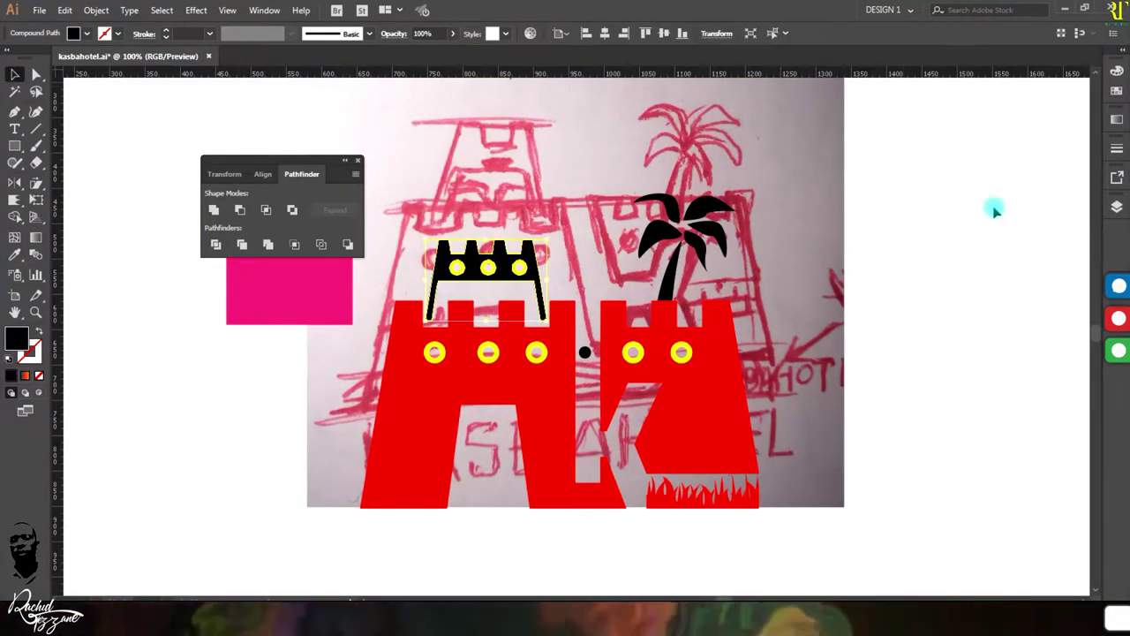
click(1117, 206)
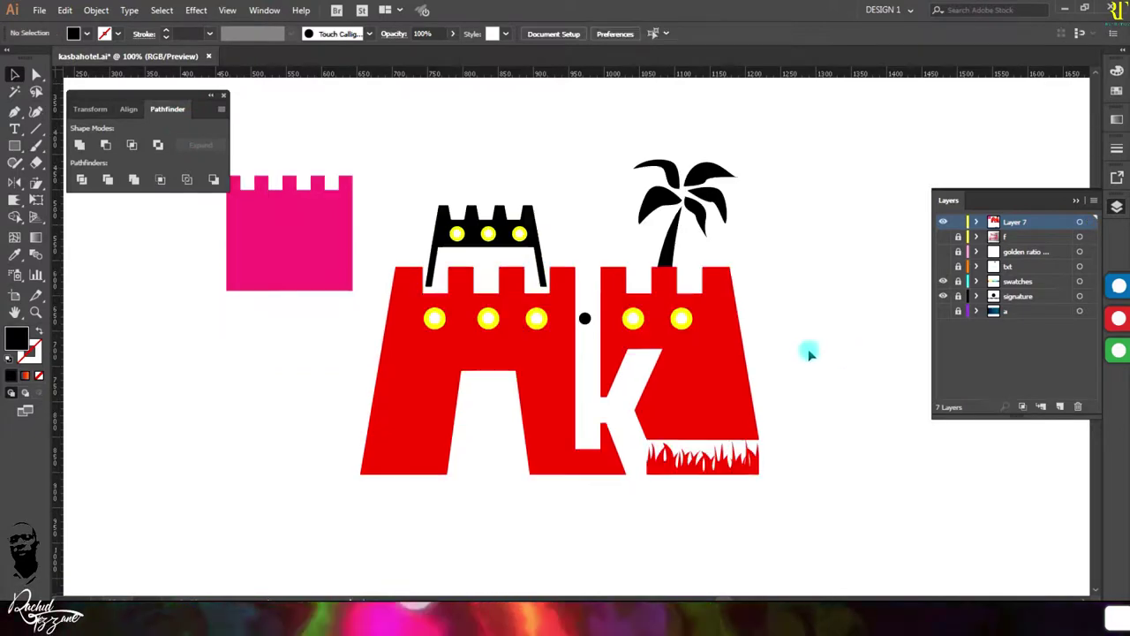
Step: Take the red wall shapes away temporarily to clean up the small stray path behind them, and restore the wall
scroll(809, 353, up, 5)
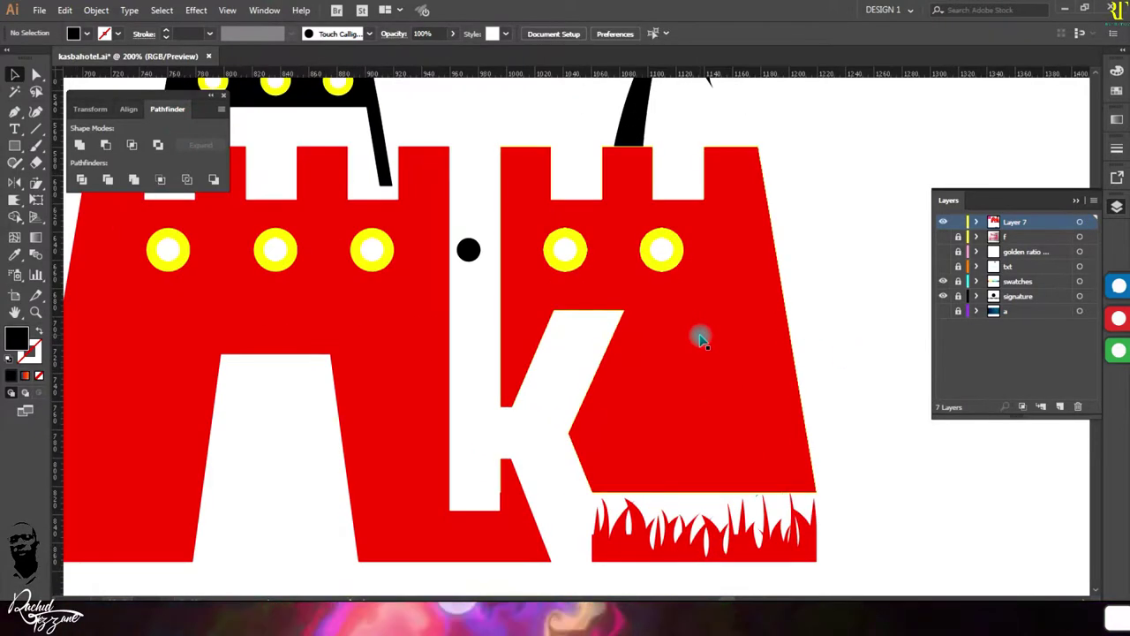
scroll(503, 500, down, 3)
click(194, 285)
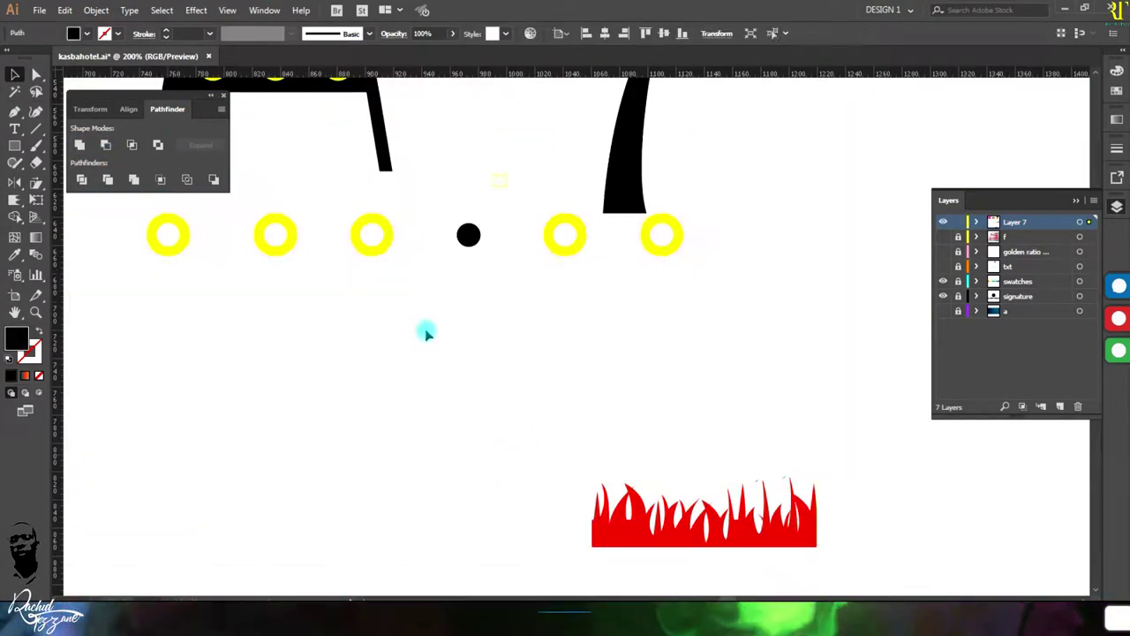
click(550, 356)
scroll(845, 376, down, 2)
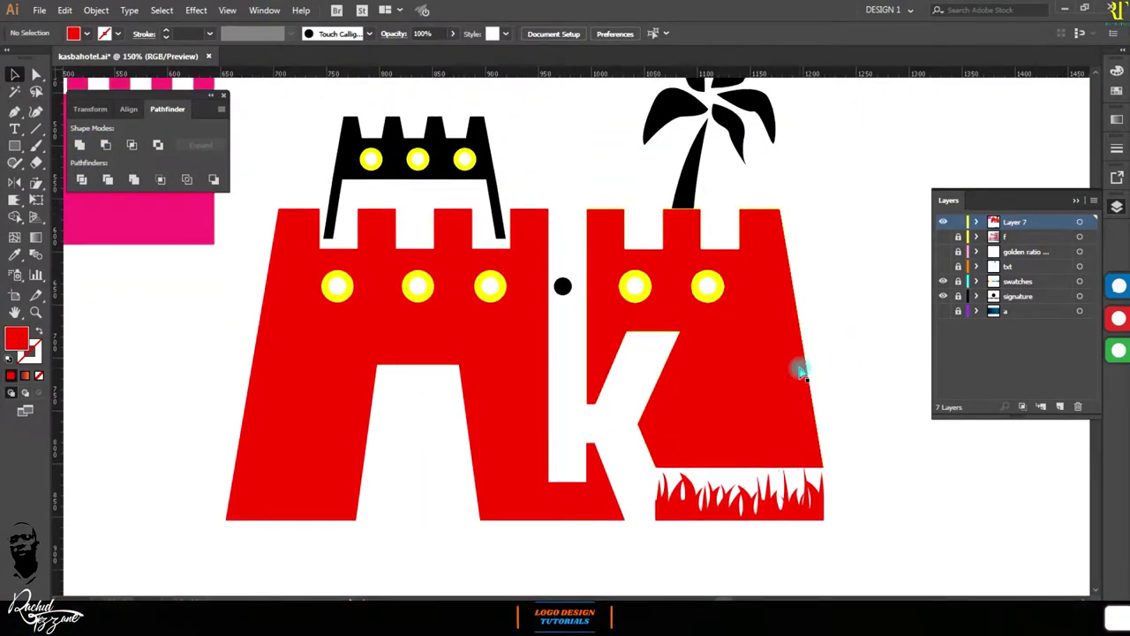
Step: Centre the black dot horizontally within the white stem of the K
click(614, 285)
scroll(629, 278, up, 10)
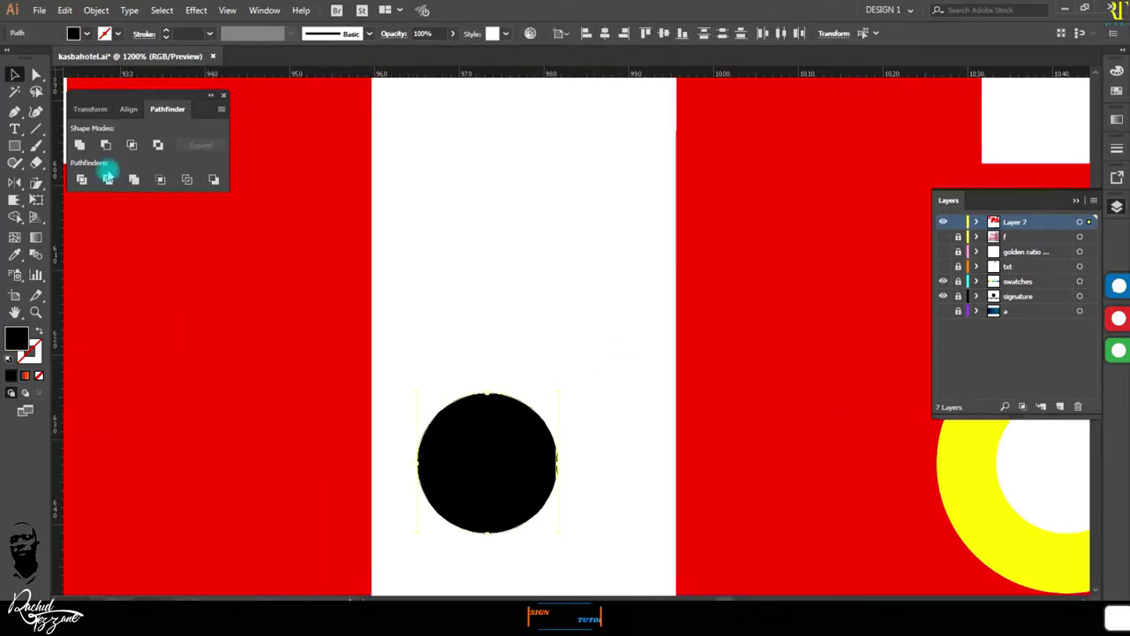
drag(525, 475, 555, 475)
key(ctrl+0)
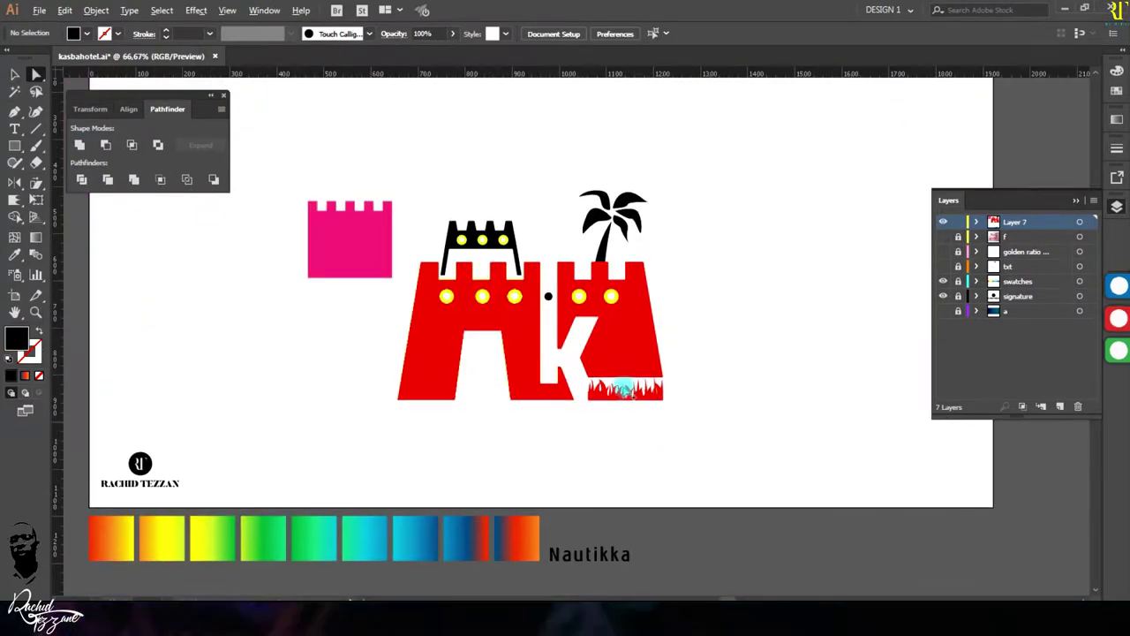
Step: Round the two lower corners of the right wall block above the grass, the left one with a much larger radius
key(a)
scroll(619, 396, up, 6)
click(467, 334)
drag(467, 333, 794, 345)
click(850, 398)
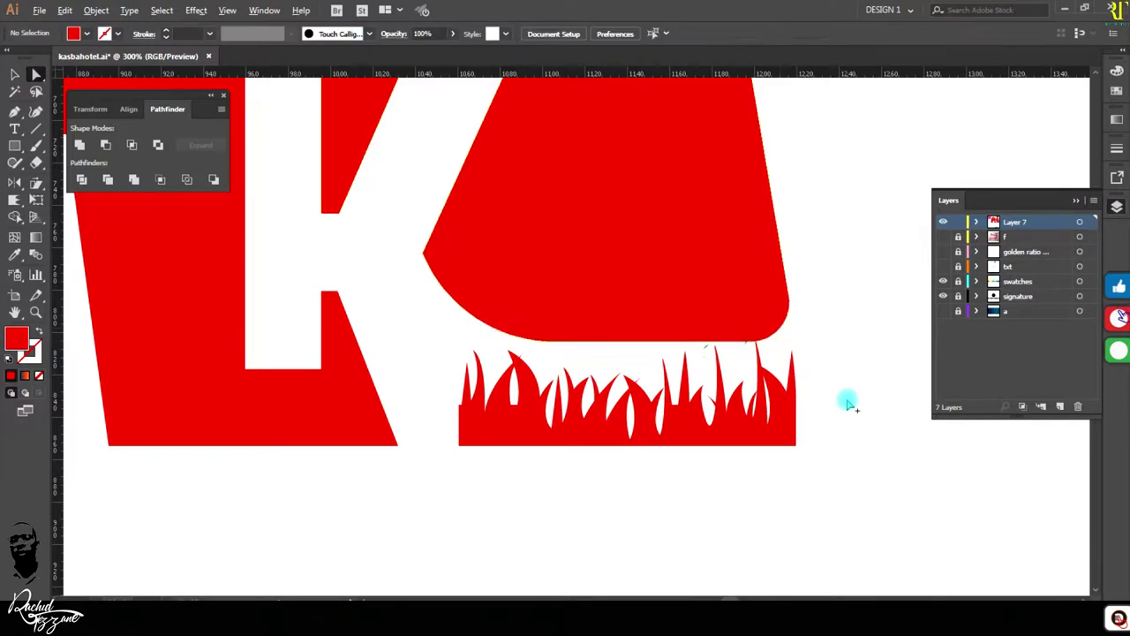
Step: Round the lower right corner of the K's stem, plus the joint and the top left corner of its upper arm
scroll(489, 329, left, 4)
scroll(444, 292, up, 3)
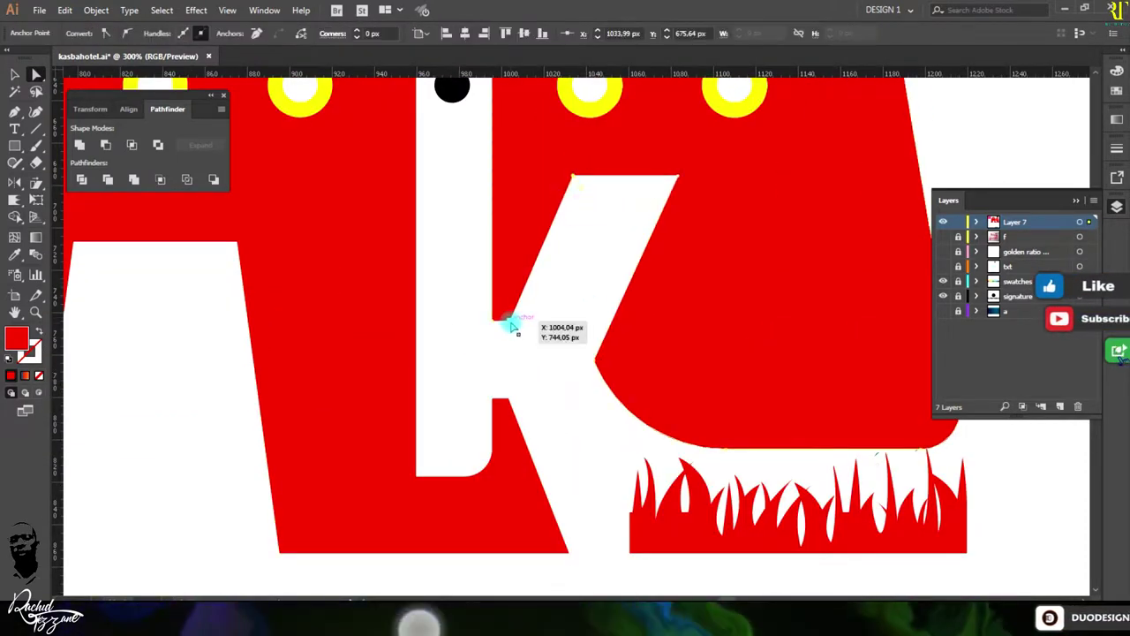
click(524, 311)
click(524, 343)
scroll(497, 408, up, 3)
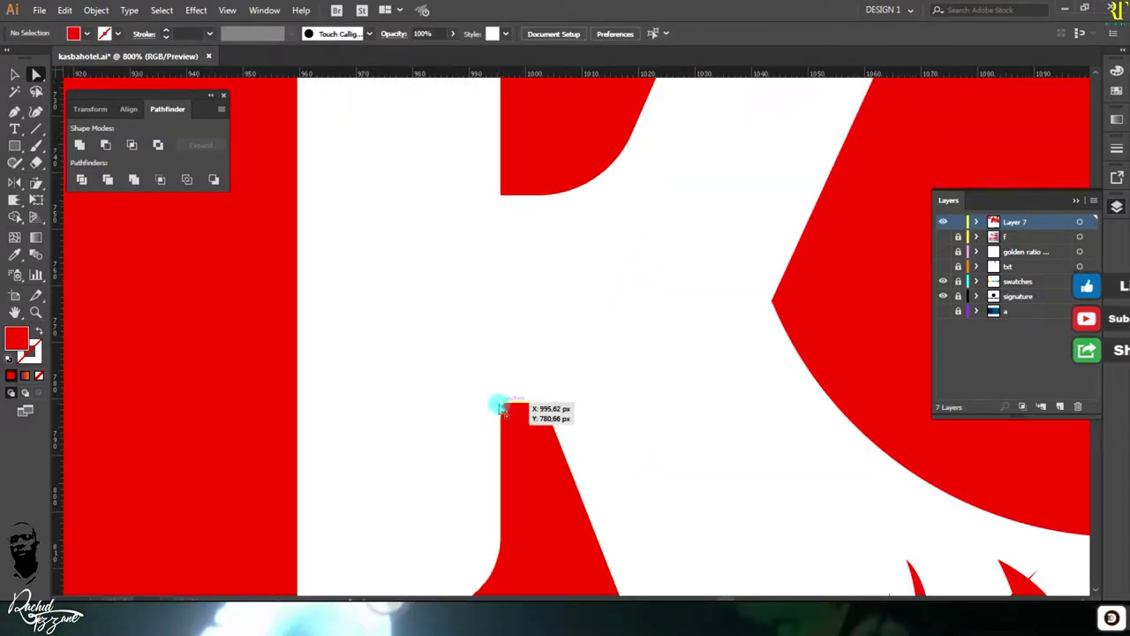
scroll(499, 408, down, 3)
scroll(557, 383, up, 2)
click(635, 452)
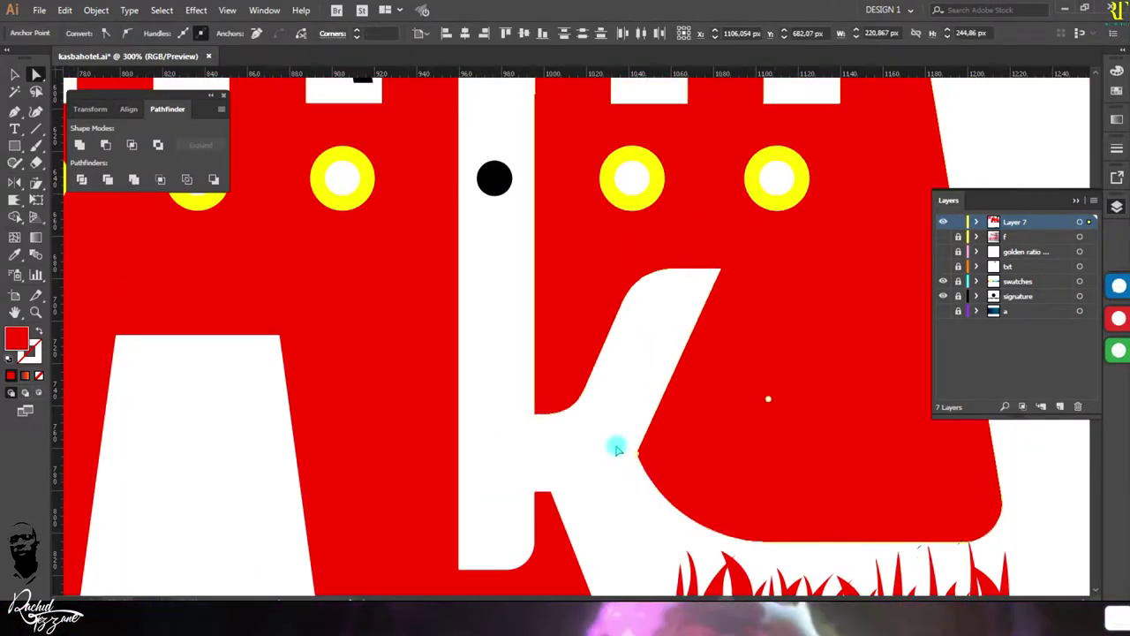
Step: Round both inner bottom corners of the left wall block's doorway
scroll(616, 449, down, 2)
shift+click(378, 535)
click(358, 33)
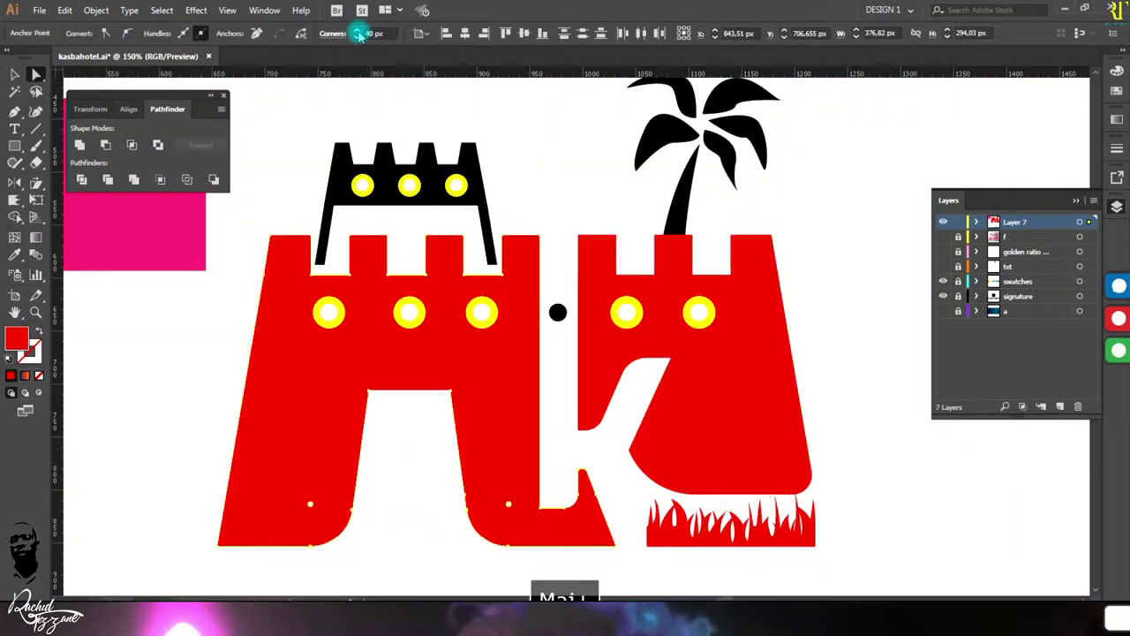
click(560, 297)
Step: Apply the red-to-yellow gradient swatch to both wall blocks, running vertically from orange-red at the base to yellow at the battlements
scroll(560, 297, down, 2)
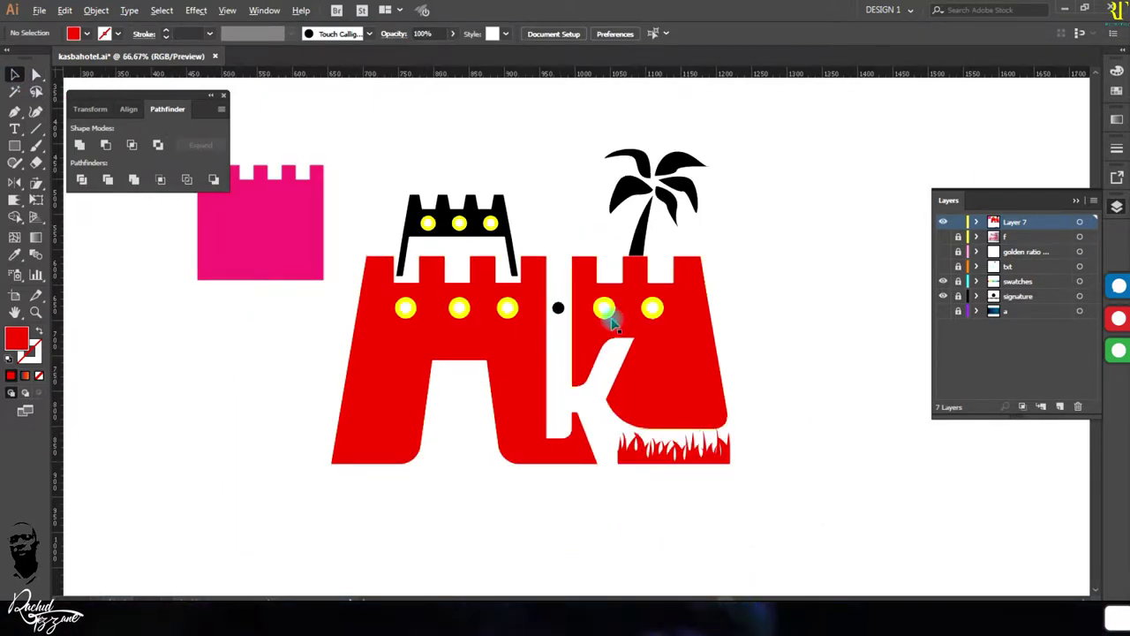
scroll(612, 322, down, 2)
click(141, 517)
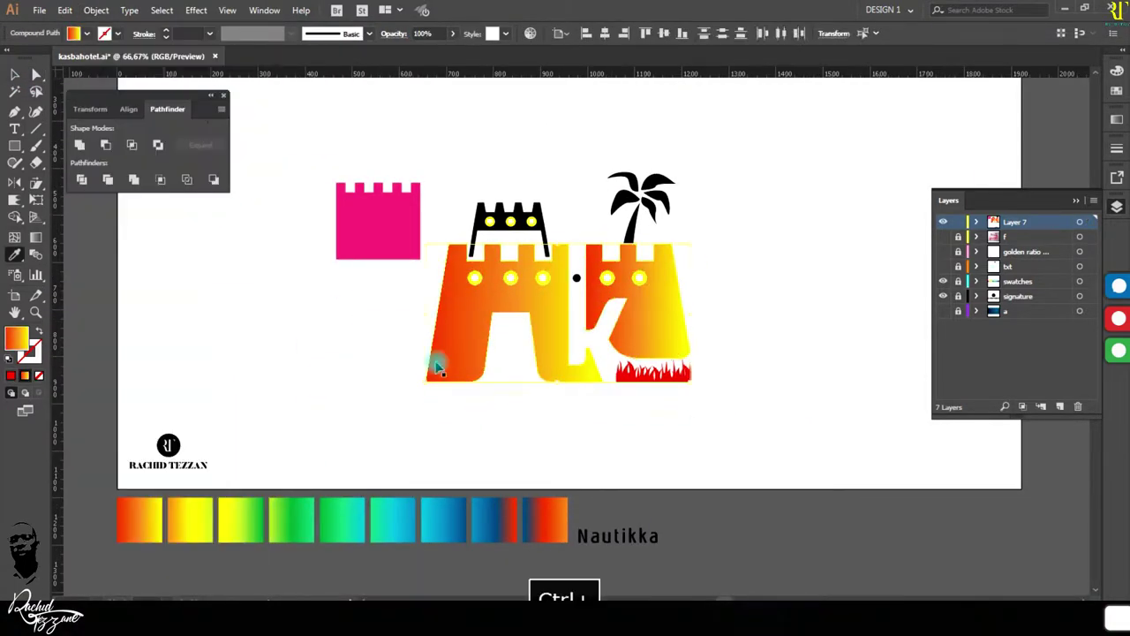
drag(418, 403, 449, 221)
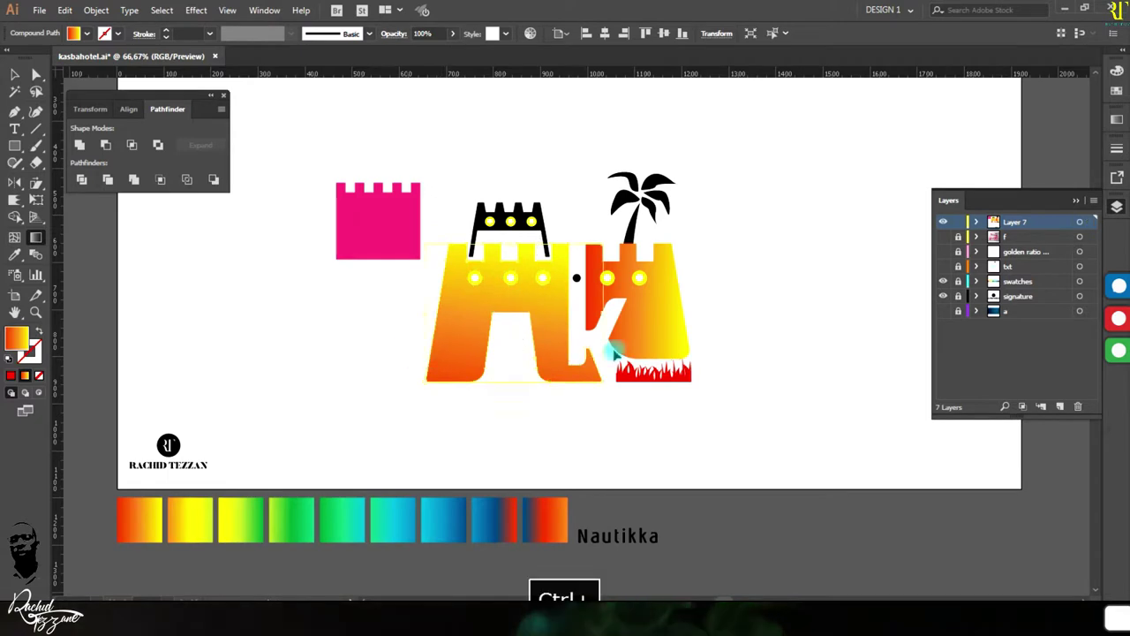
drag(637, 240, 637, 355)
drag(667, 238, 622, 243)
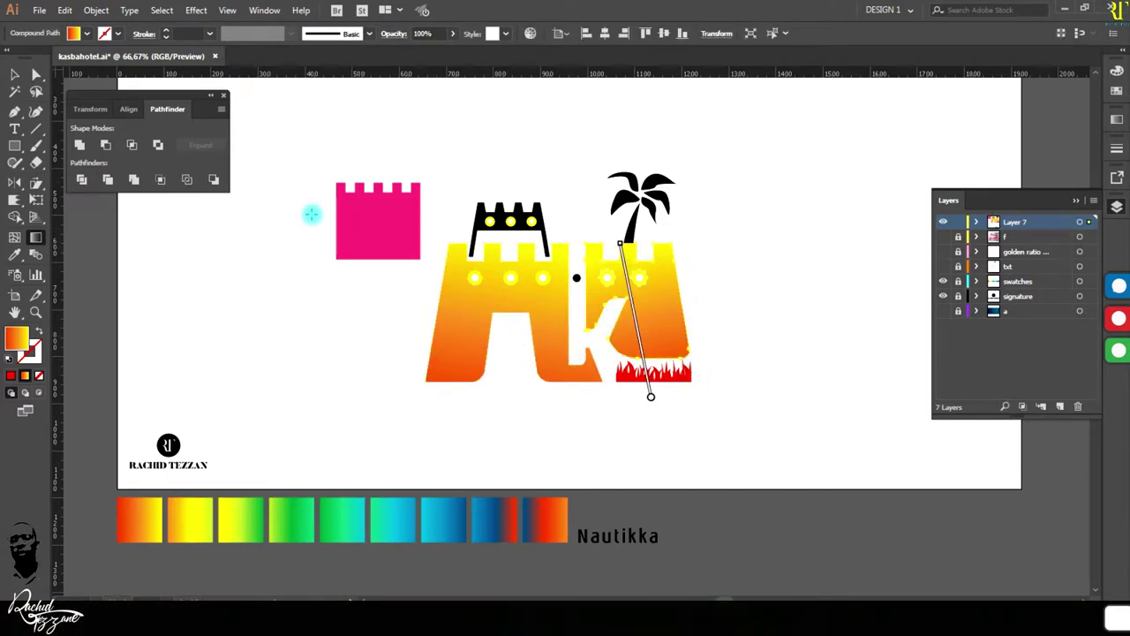
Step: Fill the grass with the yellow-to-green gradient swatch, running vertically with yellow at the blade tips
click(291, 517)
key(ctrl+plus)
key(ctrl+plus)
drag(652, 360, 654, 383)
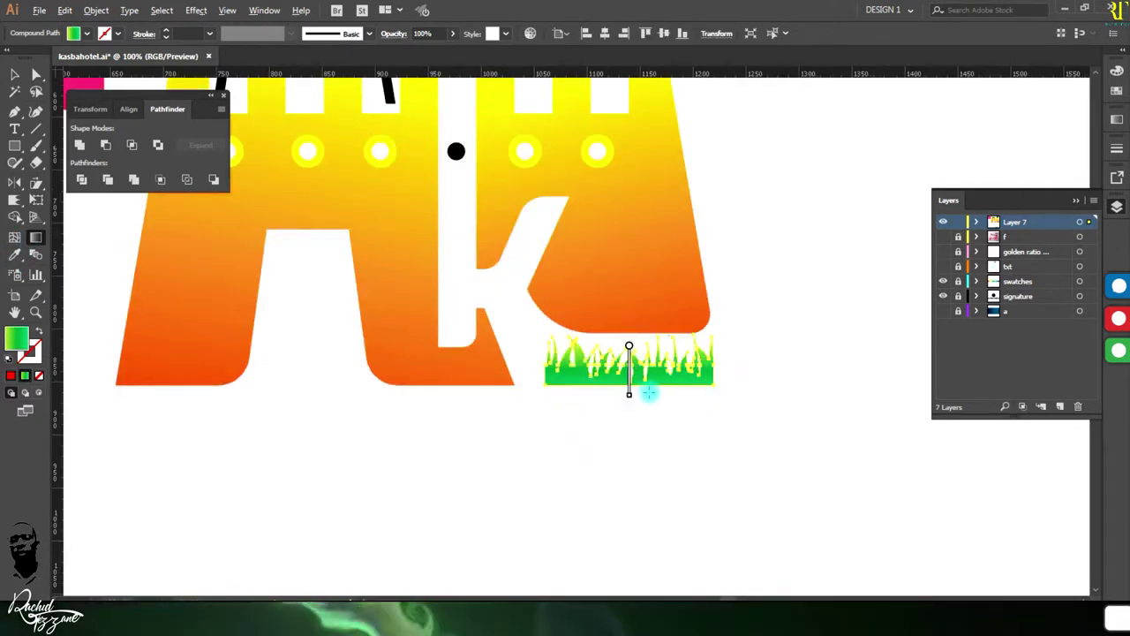
Step: Fill the five ring windows on the wall with the light-to-dark blue gradient
key(ctrl+minus)
click(369, 229)
key(i)
scroll(335, 494, down, 2)
click(313, 525)
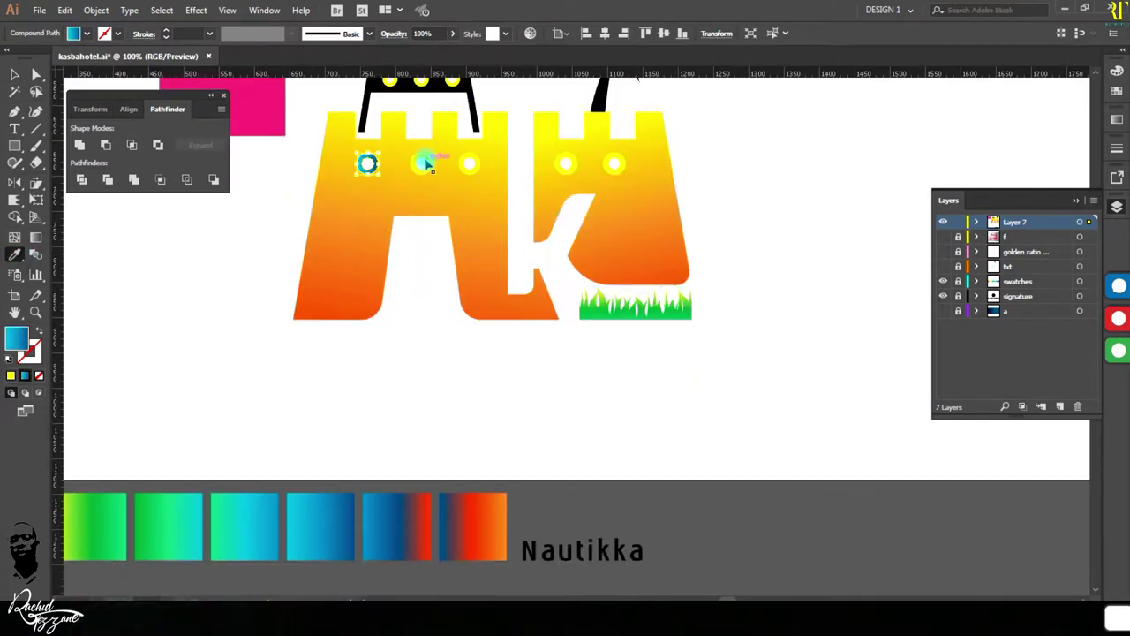
ctrl+click(421, 163)
ctrl+shift+click(469, 163)
click(397, 526)
ctrl+click(565, 164)
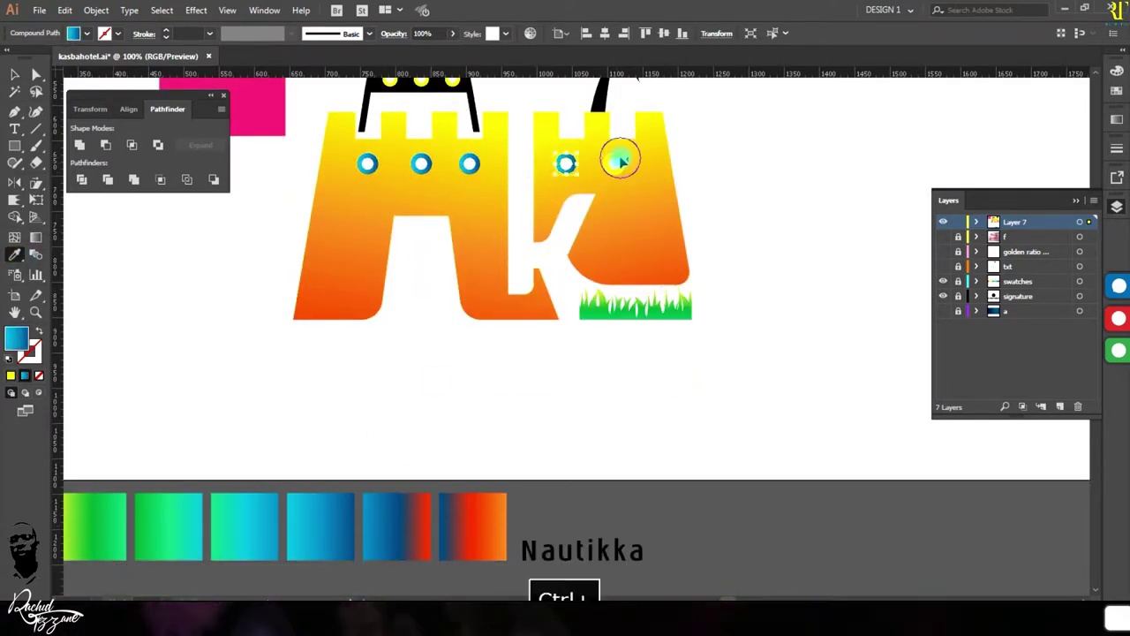
alt+click(620, 159)
Step: Fill the small tower with a red-to-orange gradient and the palm leaves with a green gradient
scroll(484, 176, up, 2)
scroll(423, 523, down, 2)
scroll(176, 485, left, 5)
scroll(353, 398, up, 2)
ctrl+click(495, 325)
click(495, 325)
scroll(588, 189, up, 2)
click(820, 157)
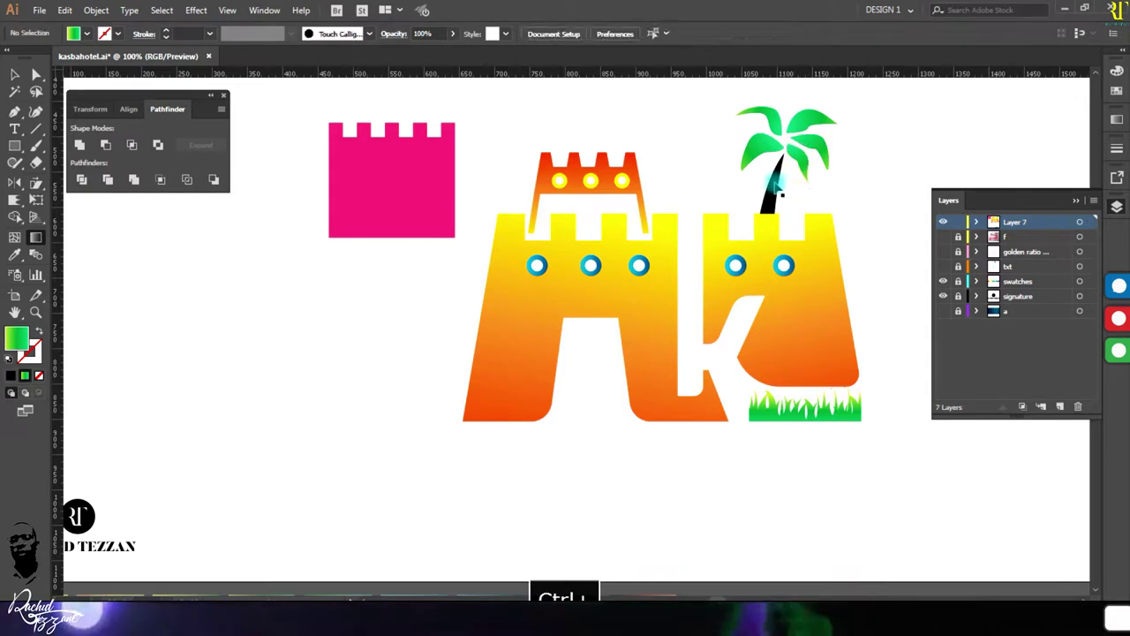
Step: Fill the palm trunk with the blue-red-orange gradient swatch and redirect the gradient along the trunk so it shows red
ctrl+click(775, 189)
scroll(632, 441, down, 2)
key(i)
click(632, 573)
scroll(783, 122, up, 2)
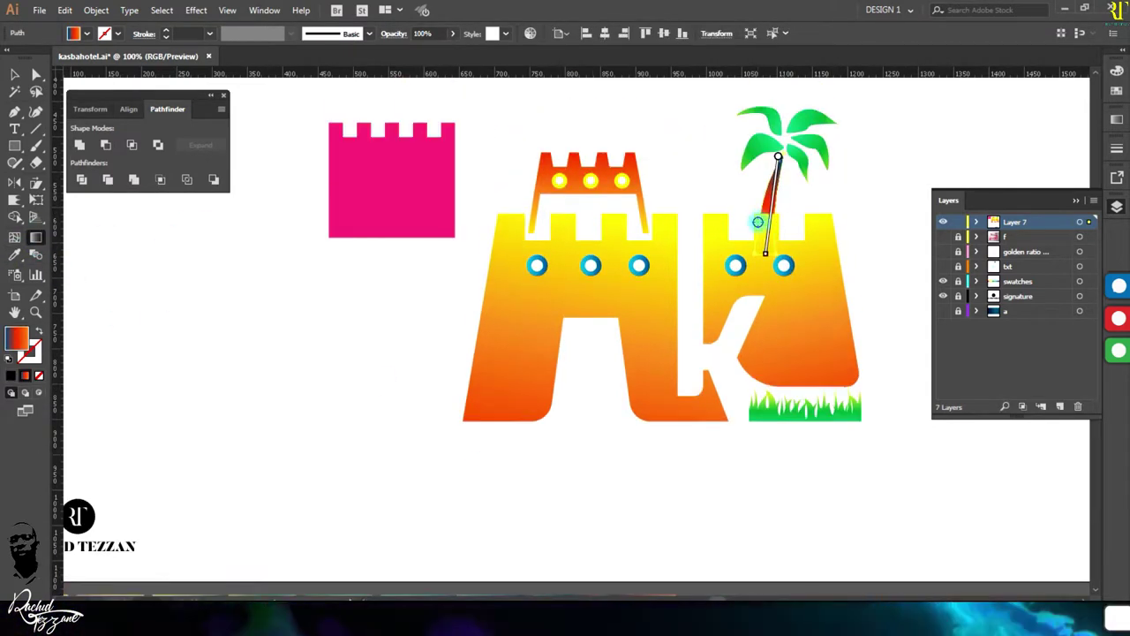
drag(765, 251, 784, 159)
Step: Redraw the small tower's red-to-yellow gradient vertically, with yellow at the battlements and orange-red at the legs
key(v)
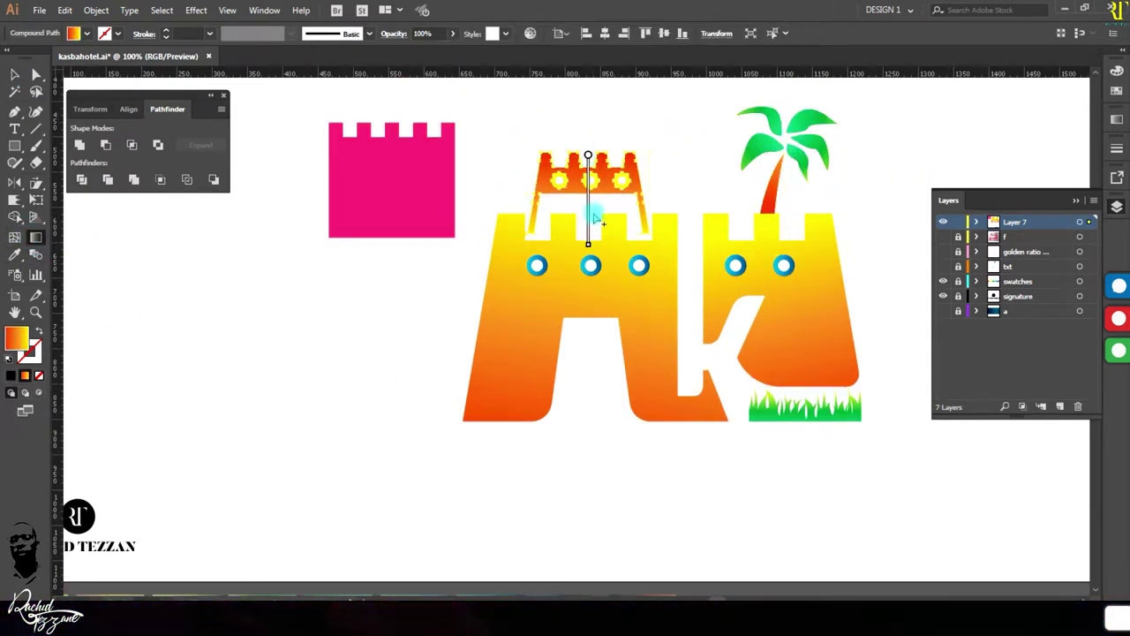
drag(588, 189, 588, 131)
key(ctrl+shift+a)
key(v)
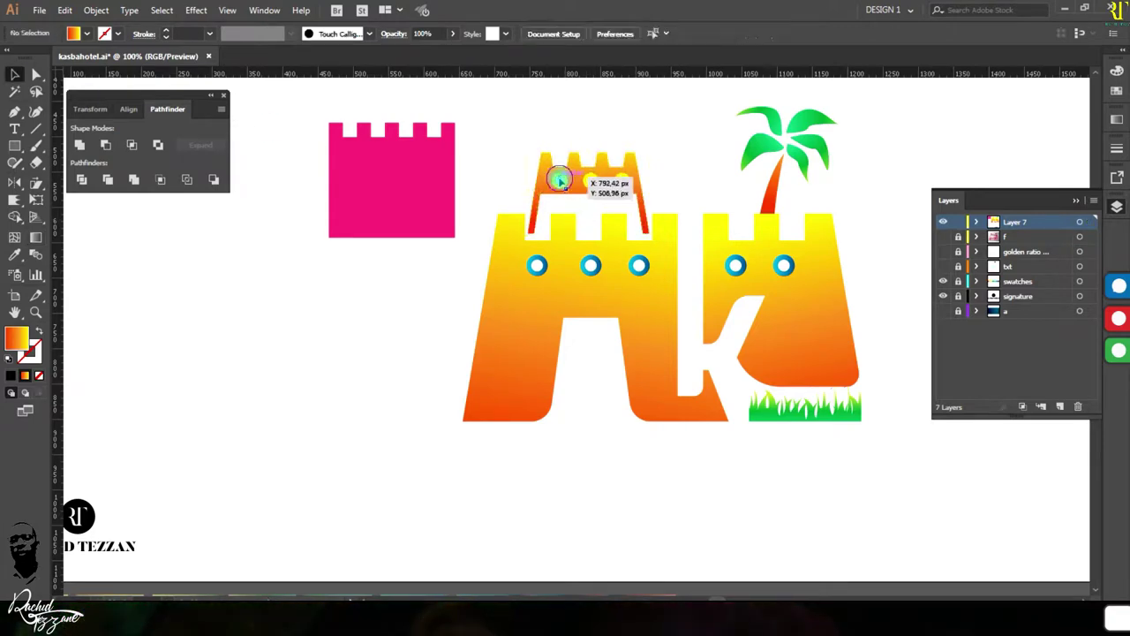
Step: Fill the three ring windows on the small tower with the blue-to-red gradient swatch
scroll(559, 180, down, 3)
scroll(588, 206, up, 3)
click(408, 207)
ctrl+click(625, 194)
scroll(607, 326, down, 3)
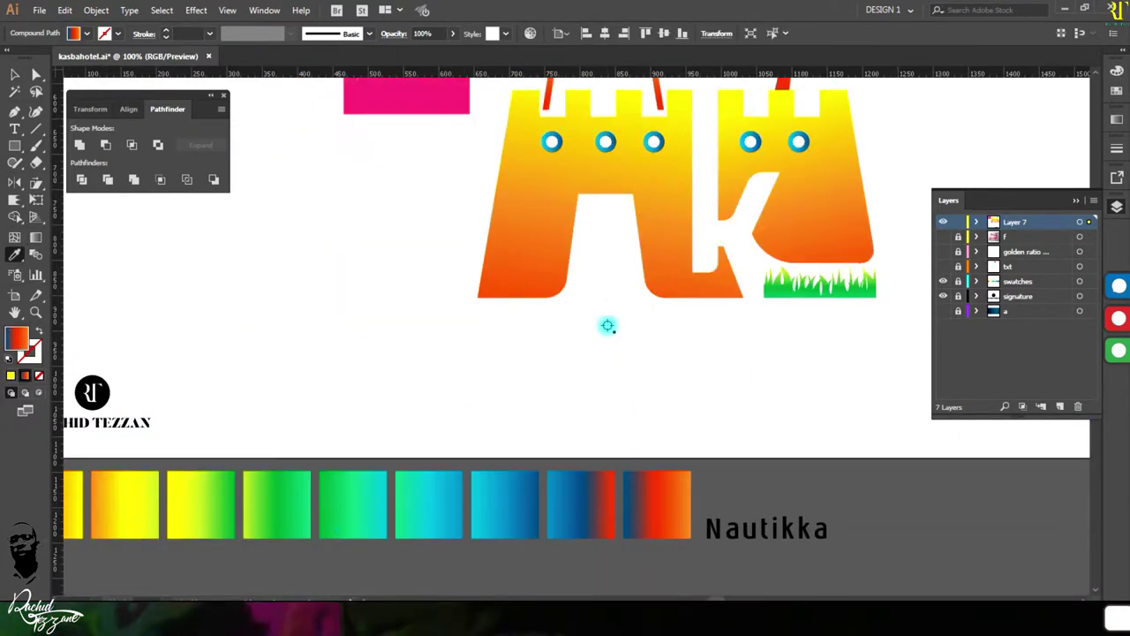
scroll(608, 326, down, 1)
scroll(588, 474, up, 3)
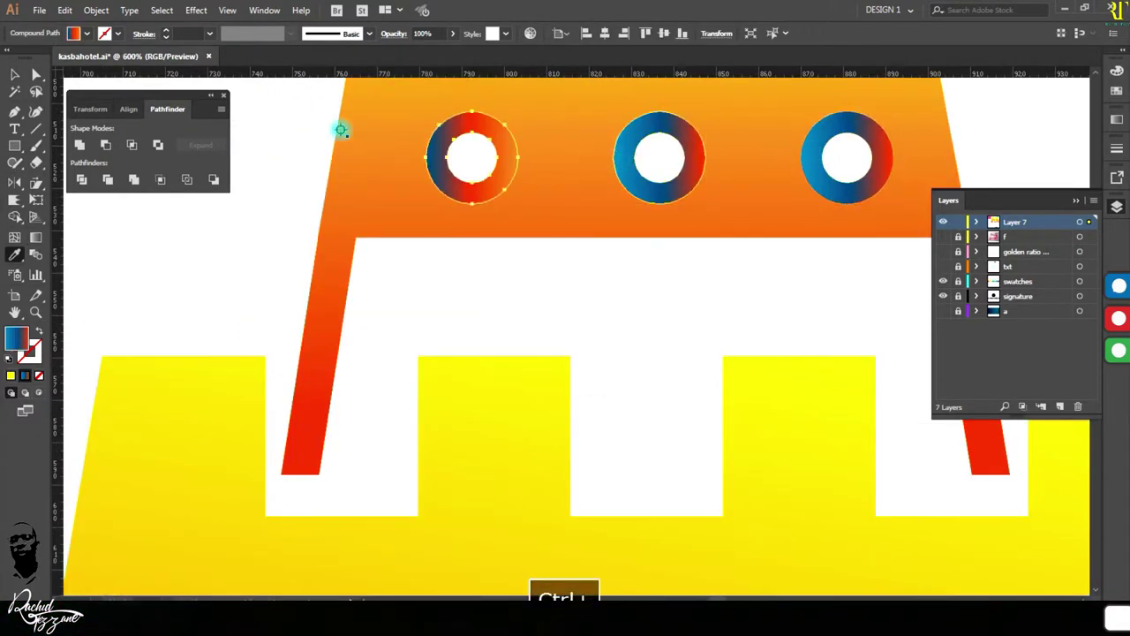
Step: Delete the leftover magenta battlement shape beside the logo
scroll(512, 312, down, 4)
scroll(515, 316, down, 1)
click(295, 255)
key(Delete)
scroll(295, 255, down, 3)
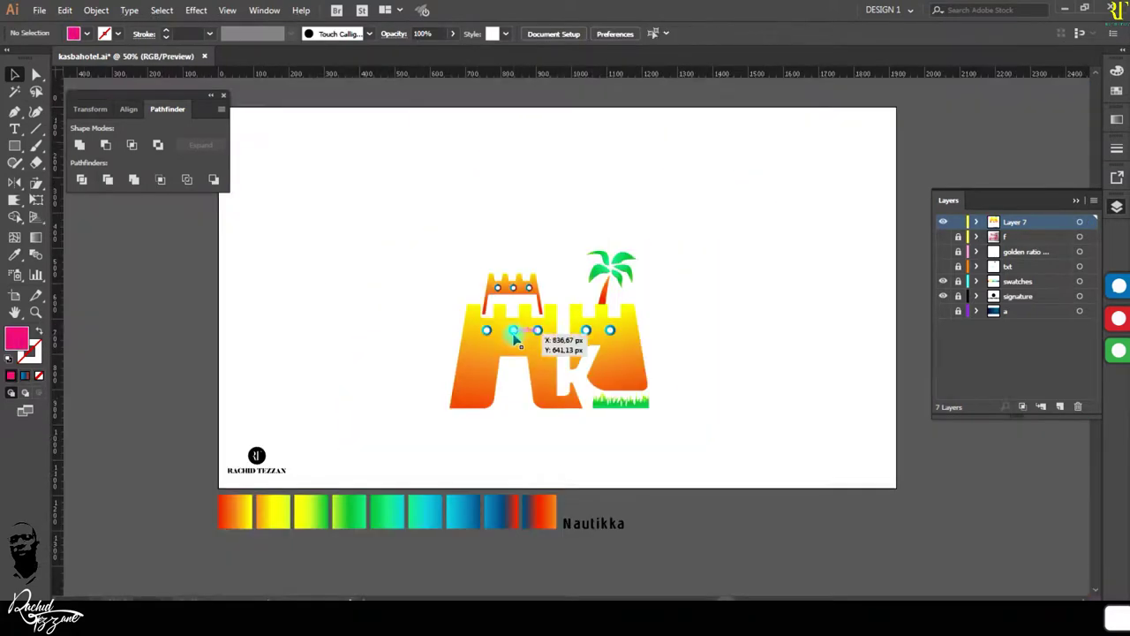
Step: Group all the logo artwork and move it up on the artboard to leave room for text
scroll(416, 171, up, 2)
drag(416, 171, 623, 299)
right_click(623, 299)
click(685, 353)
drag(662, 218, 673, 177)
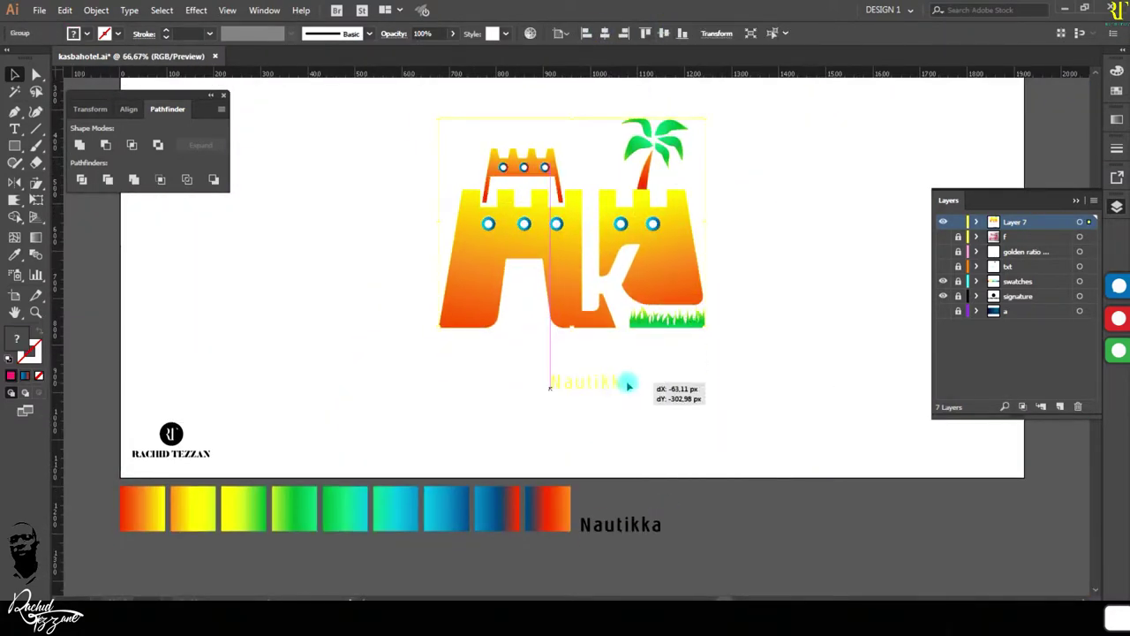
Step: Place a copy of the Nautikka font sample below the logo and change its text to KASBAHOTEL
drag(627, 385, 627, 385)
double_click(609, 382)
text(KASB)
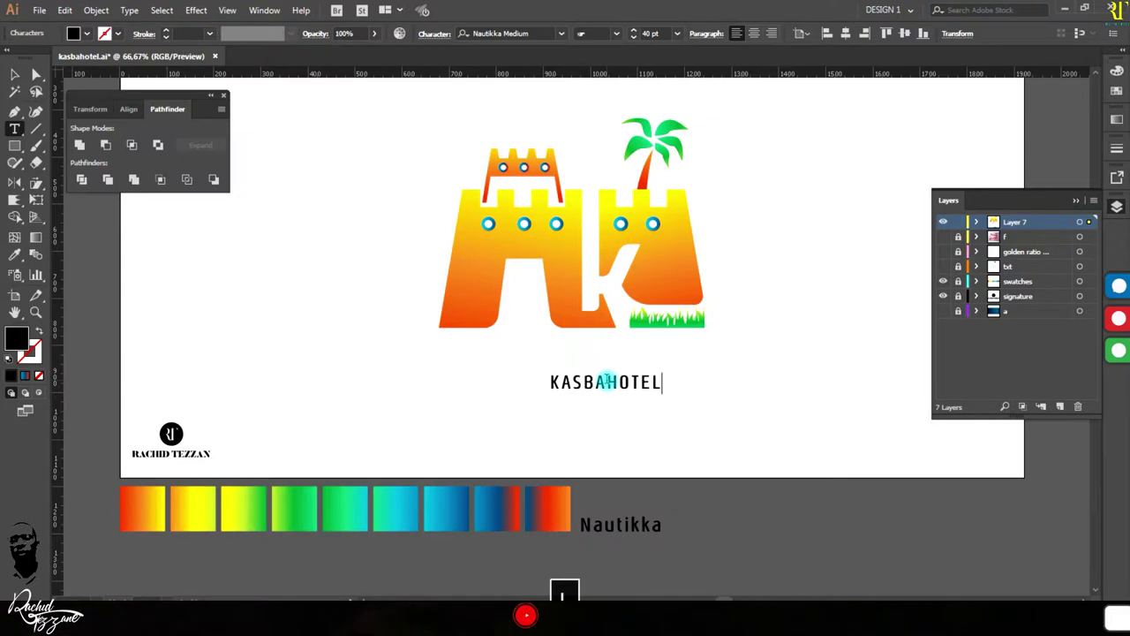
text(AHOTEL)
key(Escape)
Step: Convert the KASBAHOTEL text to outlines, scale it to the logo's width and position it about 34 px lower under the wall
drag(641, 399, 648, 341)
right_click(647, 381)
click(689, 200)
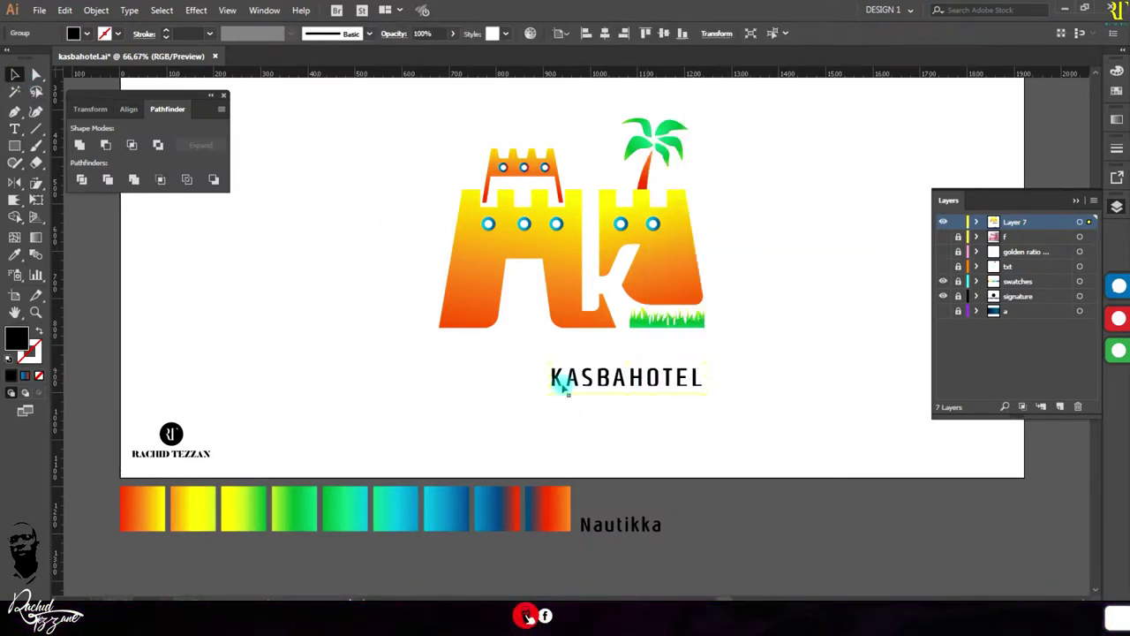
drag(591, 357, 593, 362)
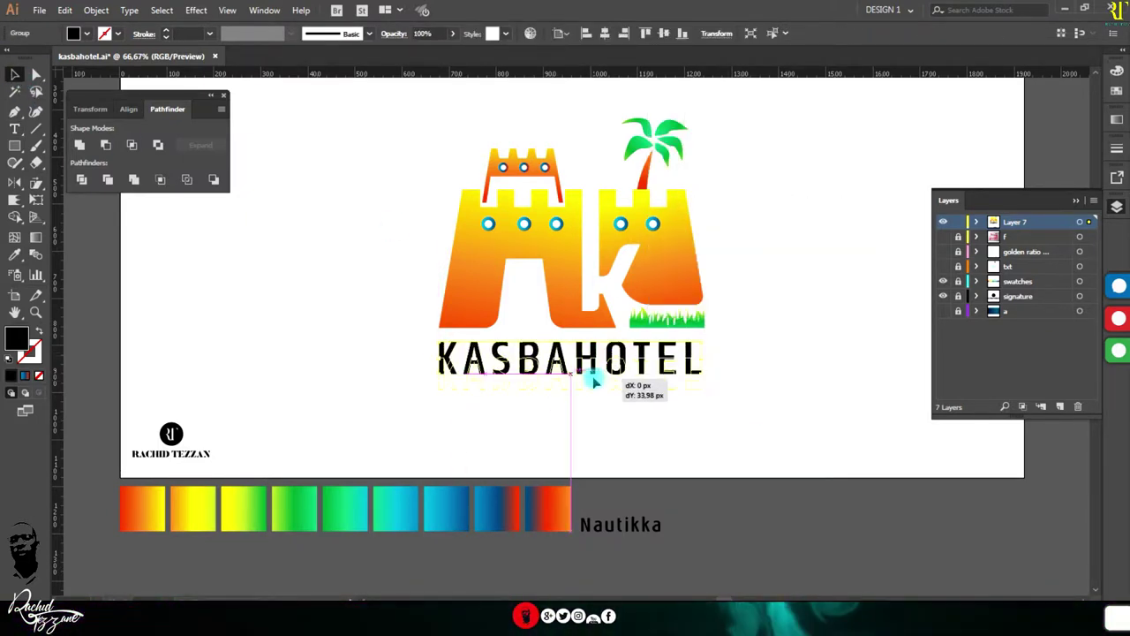
Step: Draw a thin bar with the light-to-dark blue gradient above the KASBAHOTEL lettering and copy it below the lettering
key(m)
drag(434, 342, 703, 346)
key(i)
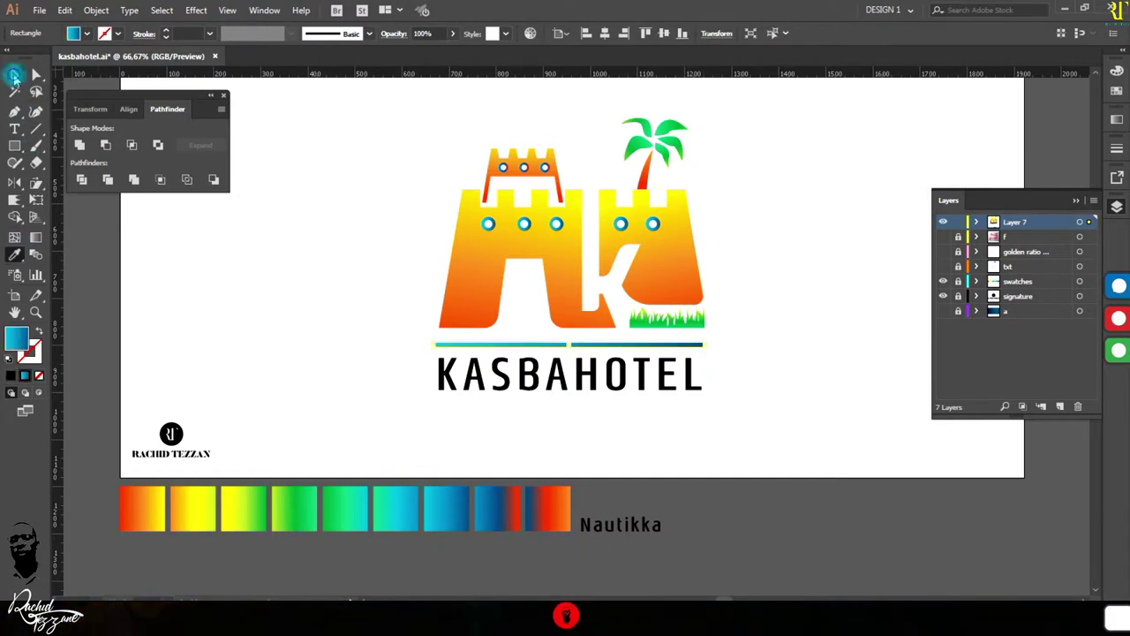
click(14, 76)
key(ctrl+equal)
key(ctrl+equal)
click(599, 320)
mouse_move(597, 417)
mouse_down()
mouse_move(606, 431)
mouse_move(610, 421)
mouse_up()
Step: Try the blue-red-orange gradient on the KASBAHOTEL lettering, running vertically with blue at the top
key(ctrl+0)
key(i)
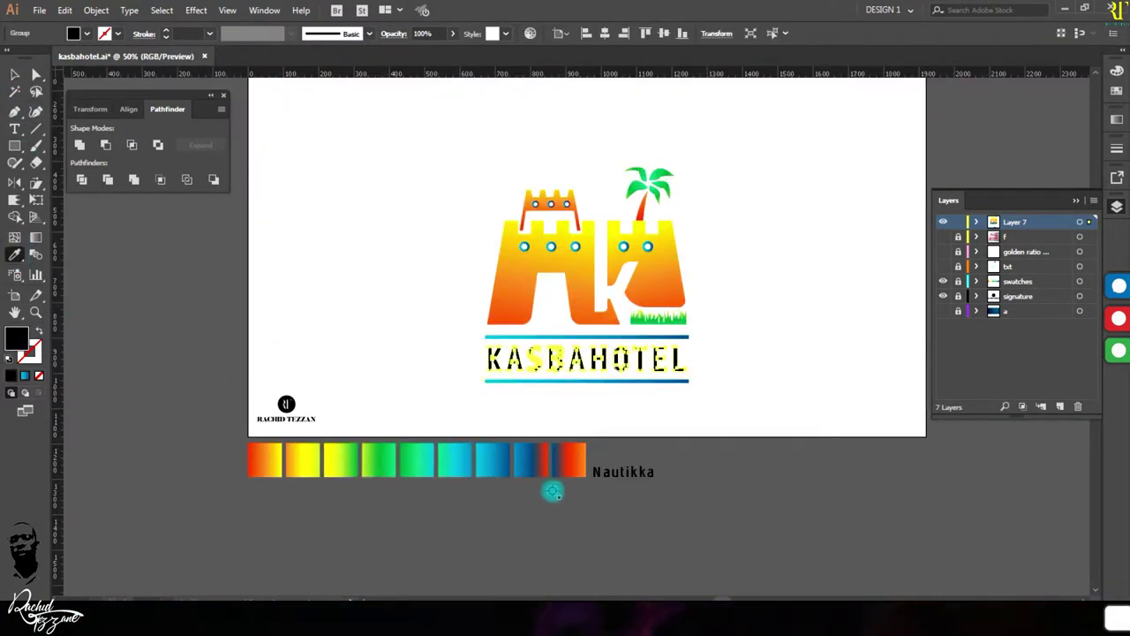
key(g)
key(ctrl+equal)
key(ctrl+equal)
key(ctrl+equal)
drag(539, 335, 542, 265)
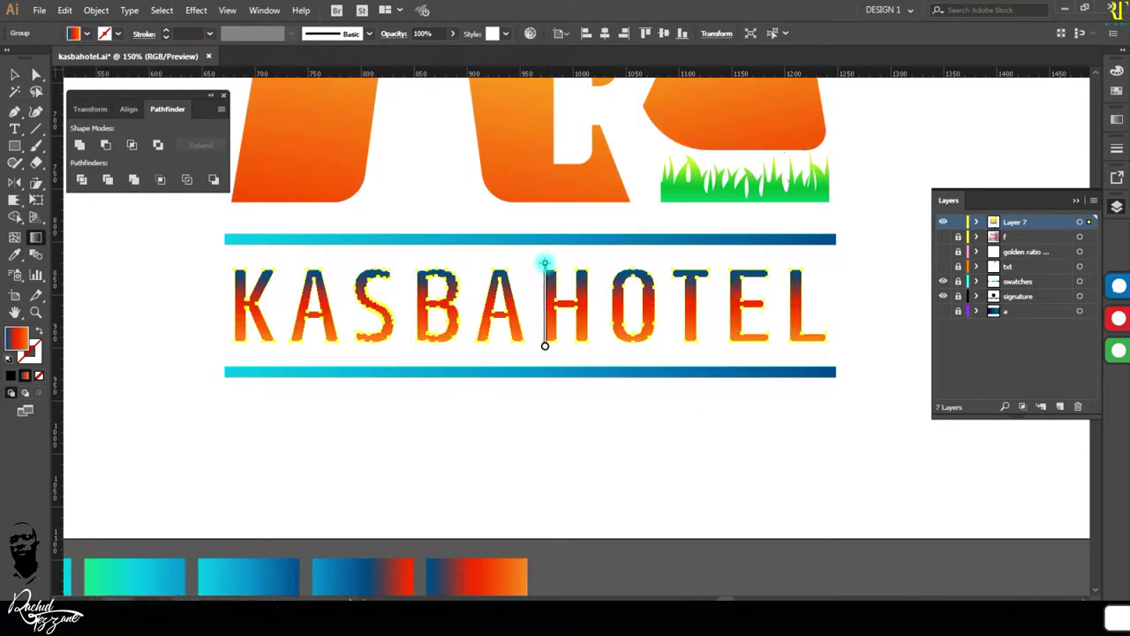
Step: Fill the KASBAHOTEL lettering with the blue-to-red gradient, running vertically with a red tint only at the letter tops
key(ctrl+minus)
drag(558, 313, 555, 262)
scroll(442, 265, left, 3)
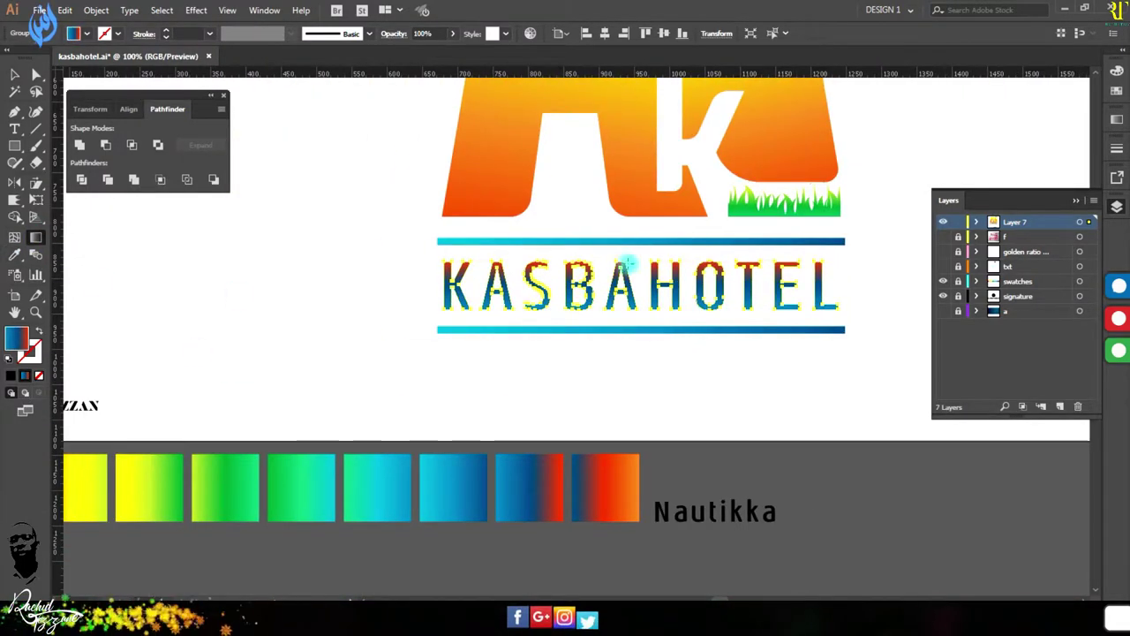
drag(636, 256, 635, 257)
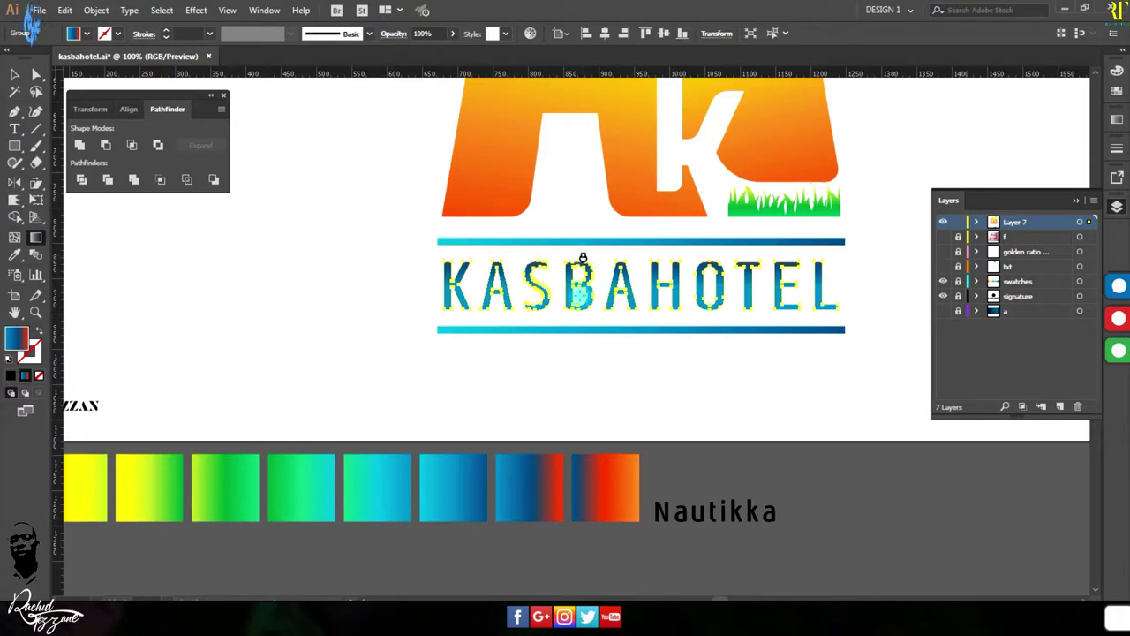
Step: Group the complete logo with its lettering and bars, and centre it on the artboard
key(v)
key(ctrl+minus)
drag(492, 164, 840, 484)
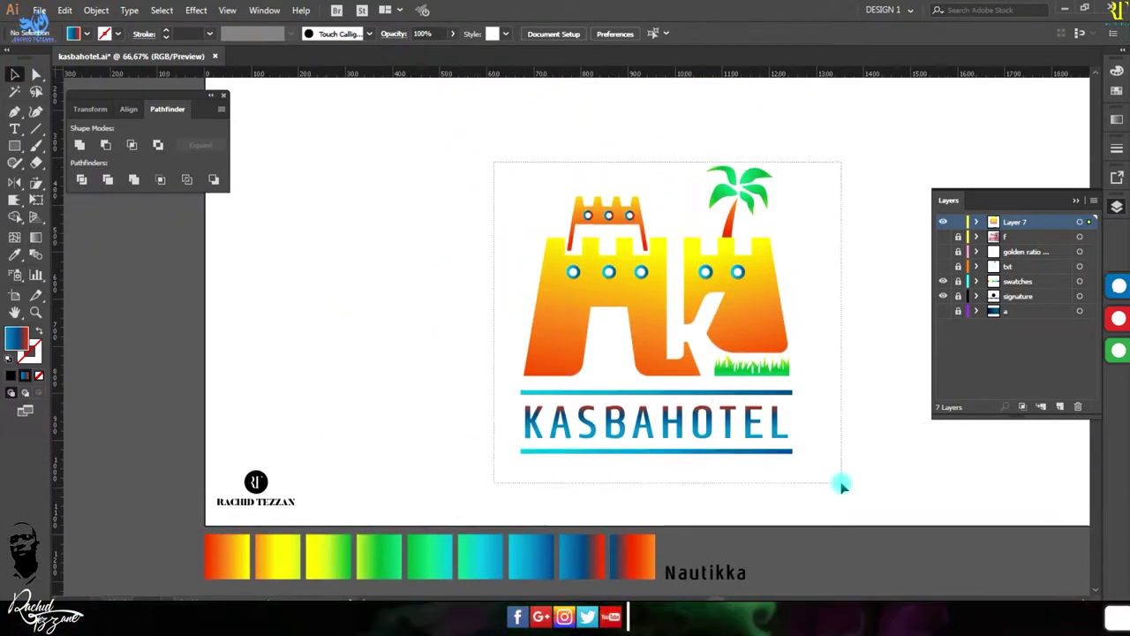
click(97, 10)
click(181, 62)
click(782, 429)
key(ctrl+0)
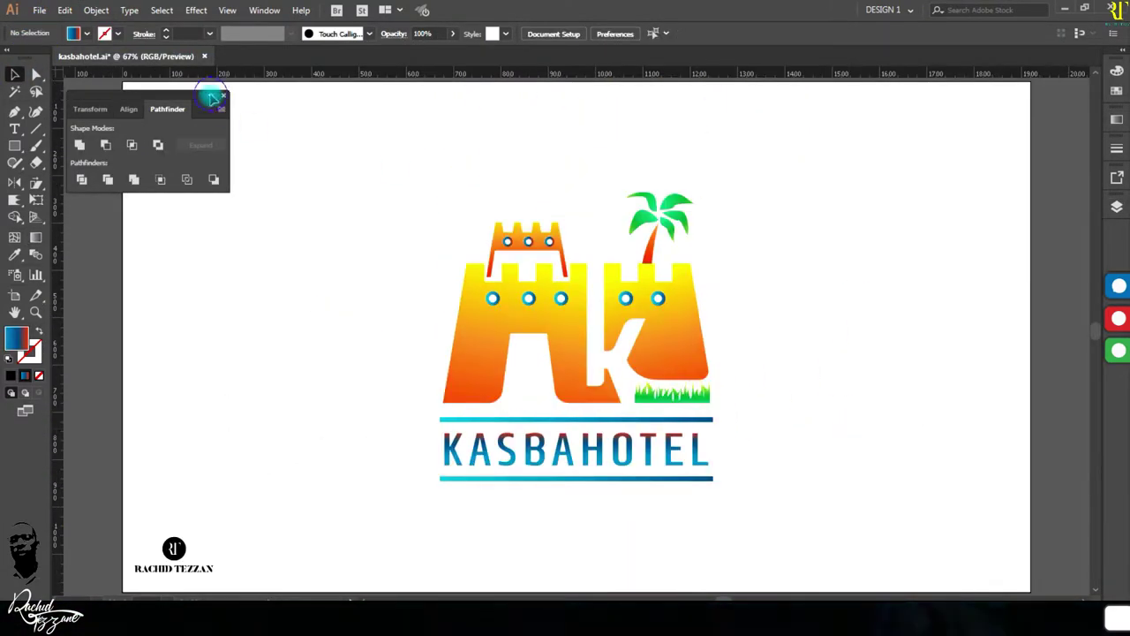
Step: Draw four slightly curved brick-course lines with a 1 pt black stroke across the bottom of the wall's left leg
scroll(490, 388, up, 2)
key(p)
click(38, 374)
drag(441, 358, 491, 350)
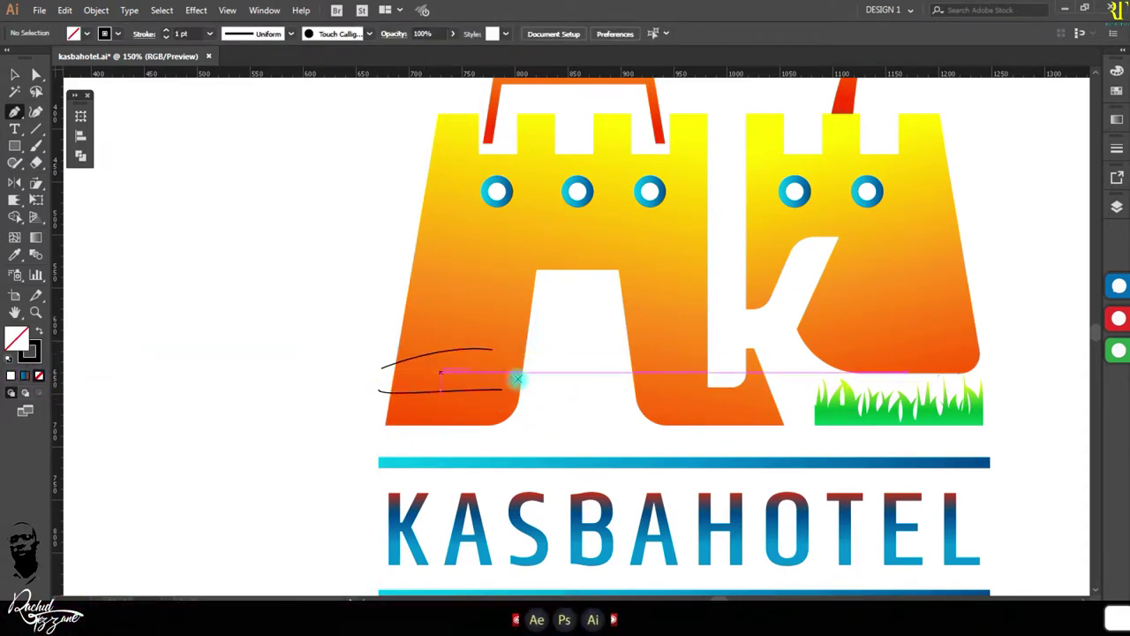
drag(411, 378, 536, 367)
drag(452, 330, 543, 325)
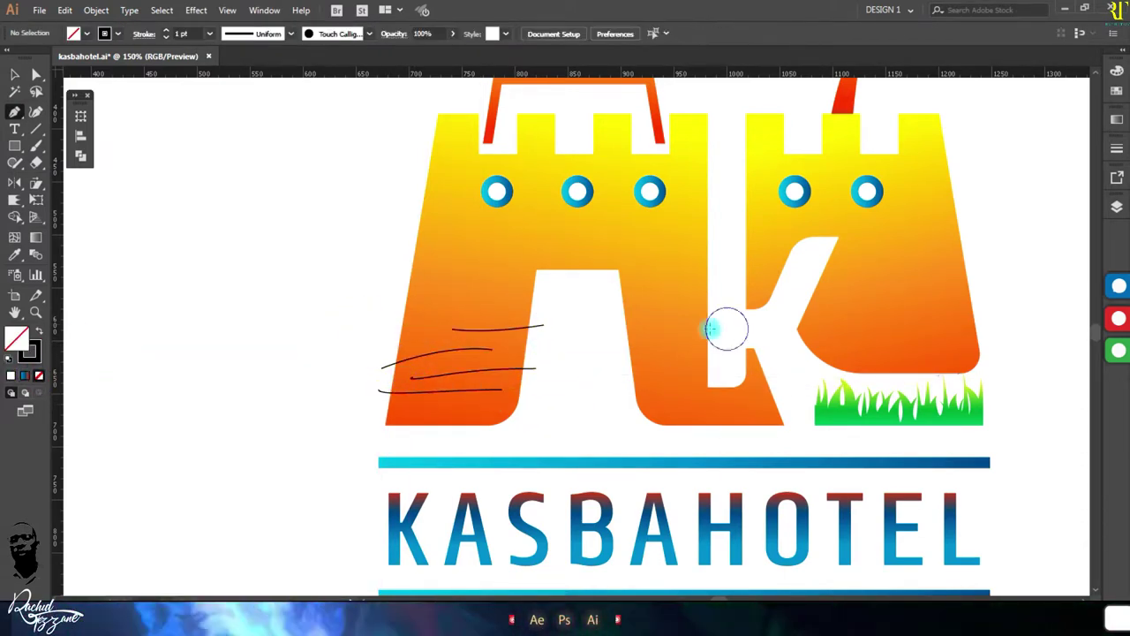
Step: Draw three short curved brick-course lines across the middle leg beside the knocked-out K
drag(669, 329, 615, 353)
key(ctrl+z)
click(715, 369)
drag(650, 377, 623, 383)
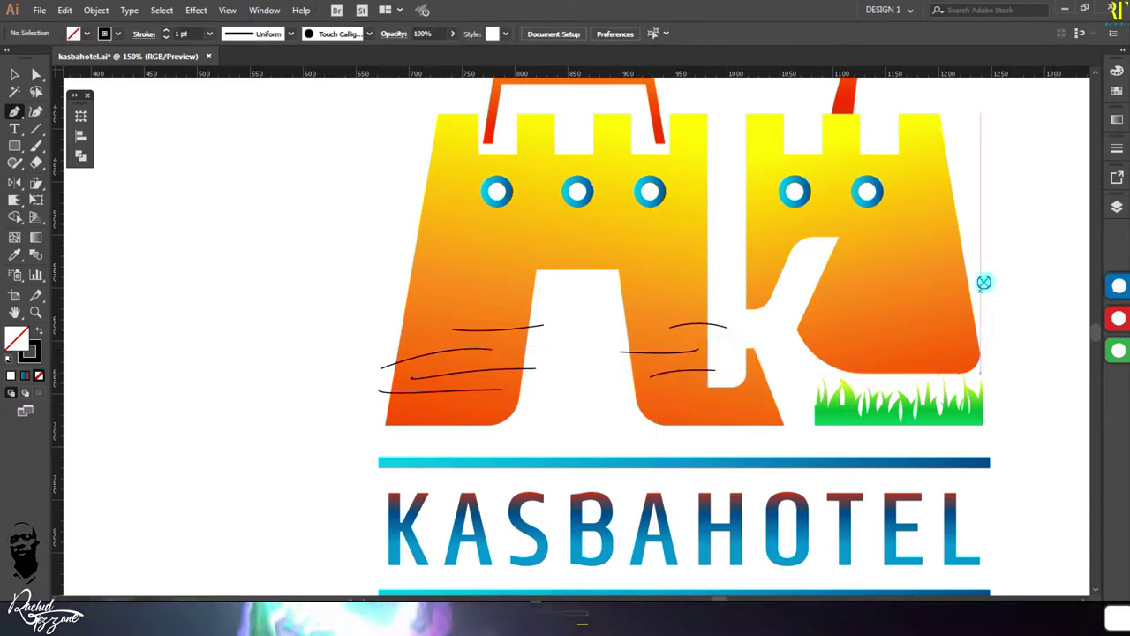
Step: Draw three curved brick-course lines across the lower part of the wall block right of the K
click(984, 282)
drag(859, 299, 1009, 315)
click(974, 340)
drag(887, 340, 872, 334)
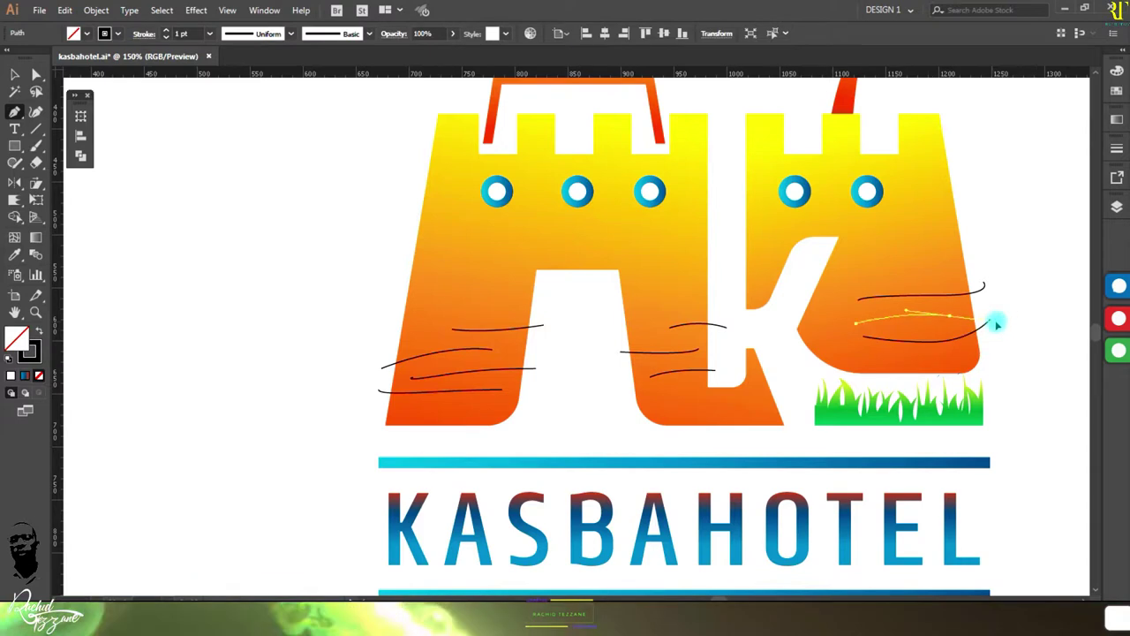
Step: Select all the brick-course lines and set their stroke weight to 5 pt
ctrl+shift+click(391, 366)
shift+click(166, 34)
click(166, 37)
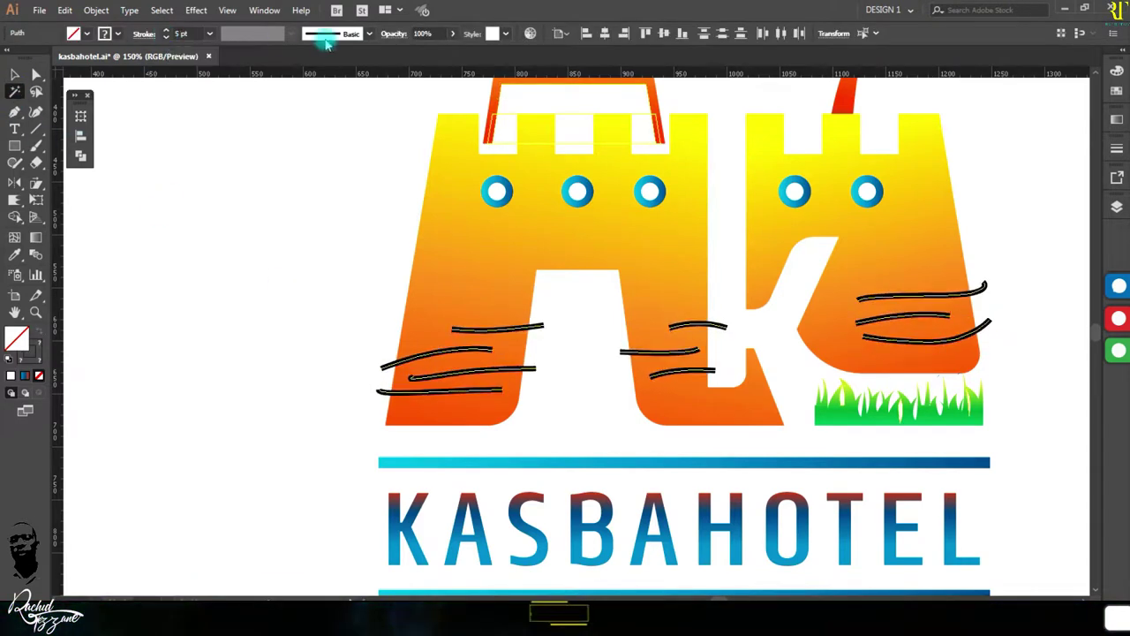
Step: Apply a tapered width profile to the left leg's brick lines, thick at the leg's edges and pointed toward its inside
shift+click(386, 397)
click(291, 34)
click(253, 144)
click(290, 33)
click(253, 93)
click(290, 34)
click(252, 69)
Step: Apply the tapered width profile to the brick lines on the middle leg and the right wall block
click(693, 352)
shift+click(720, 376)
shift+click(697, 326)
click(290, 33)
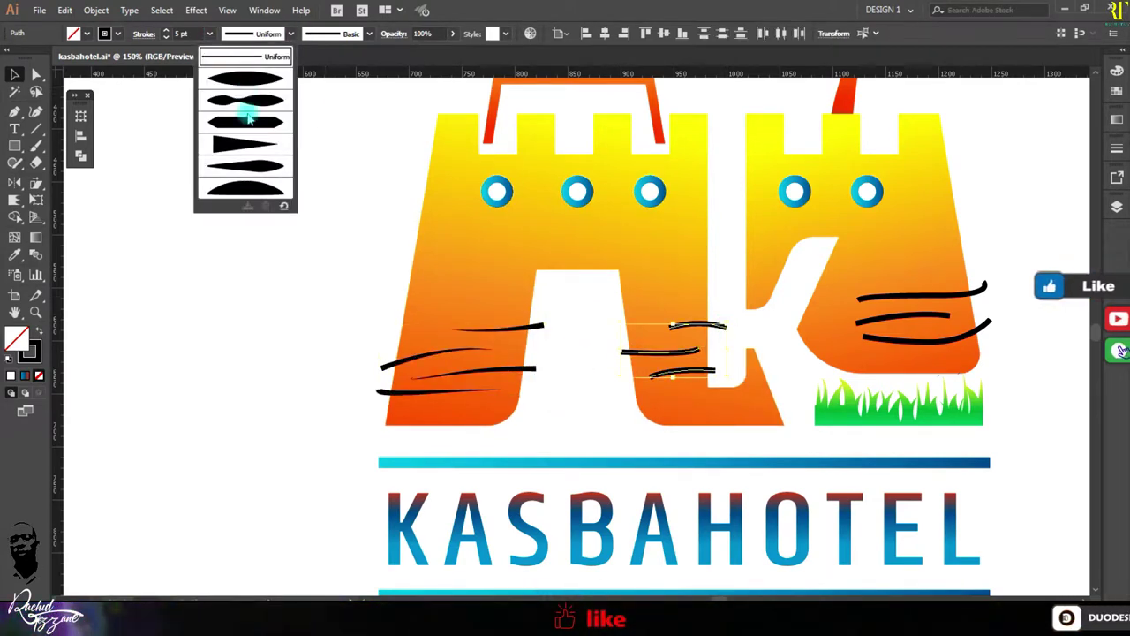
click(253, 94)
click(236, 34)
click(252, 93)
Step: Draw short, nearly vertical 5 pt brick joints between the curved lines on the left leg
key(backslash)
scroll(370, 369, up, 2)
drag(352, 406, 391, 431)
drag(428, 349, 430, 388)
drag(465, 428, 466, 394)
drag(494, 378, 496, 350)
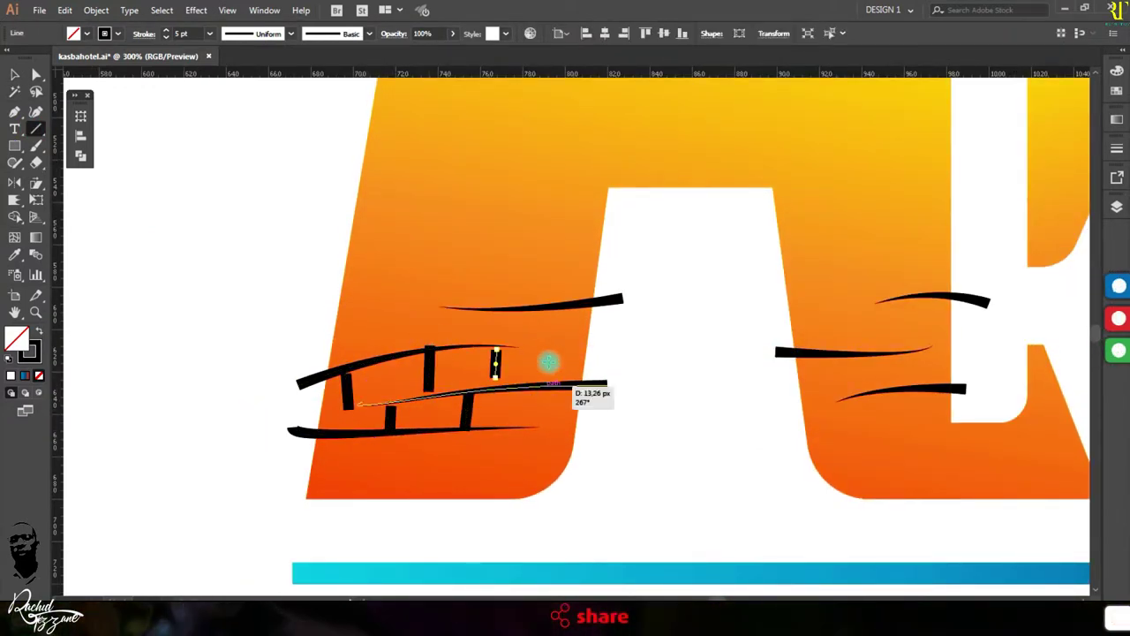
scroll(671, 379, right, 2)
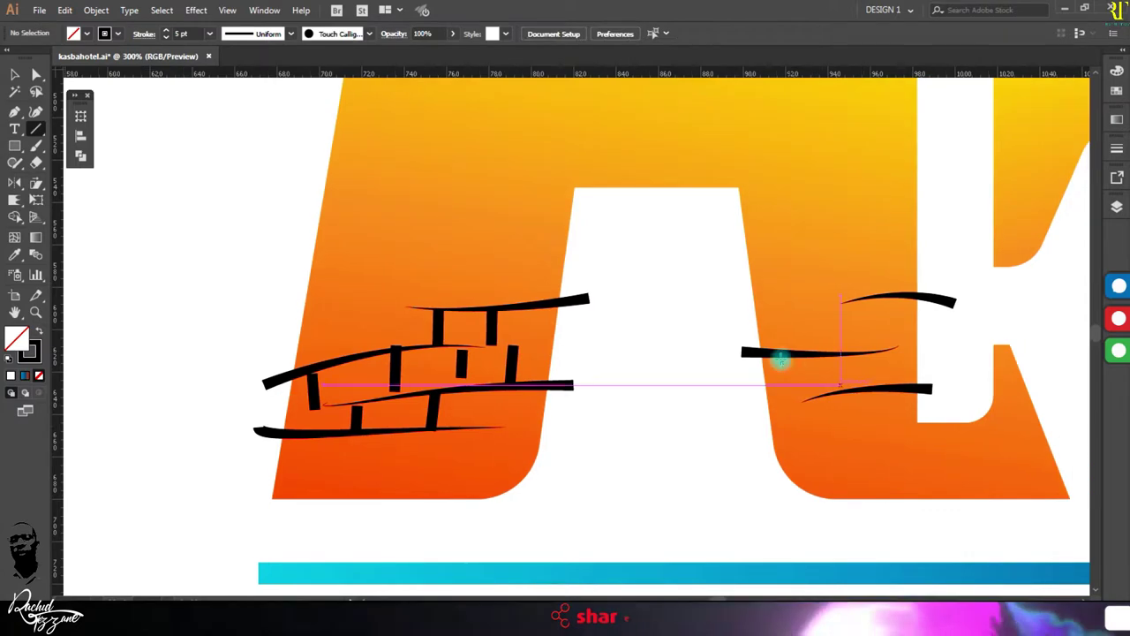
Step: Draw three short brick joints between the curved lines on the middle leg
drag(819, 353, 821, 393)
drag(881, 369, 882, 388)
drag(858, 300, 860, 340)
key(ctrl+shift+a)
Step: Draw short 5 pt brick joints between the curved lines on the wall block right of the K
scroll(565, 459, right, 10)
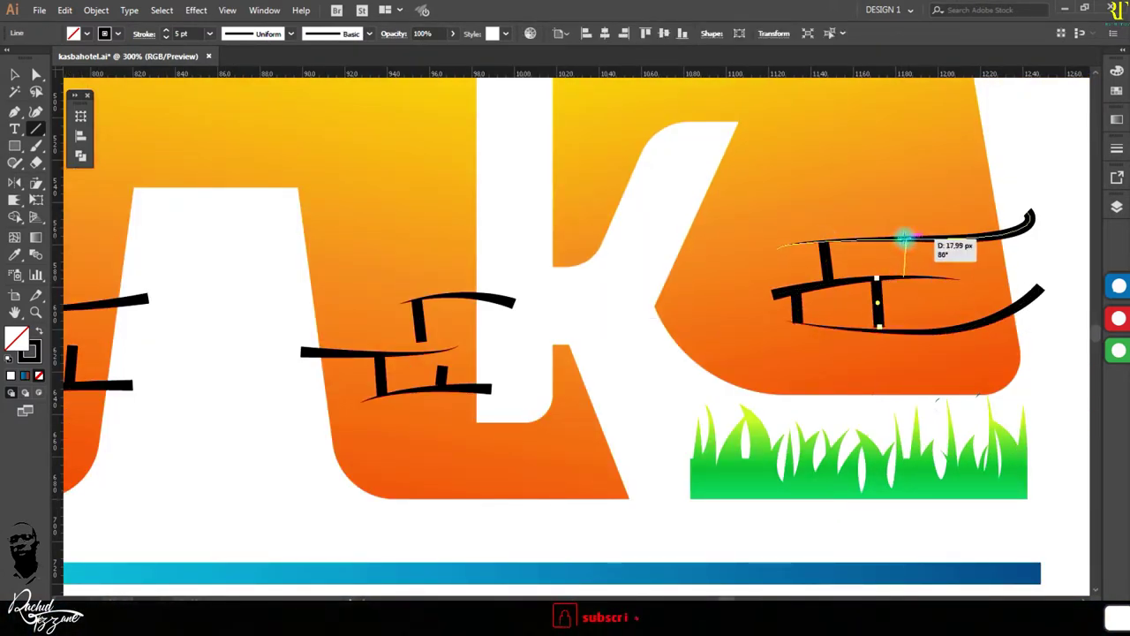
drag(944, 316, 943, 319)
drag(968, 248, 971, 276)
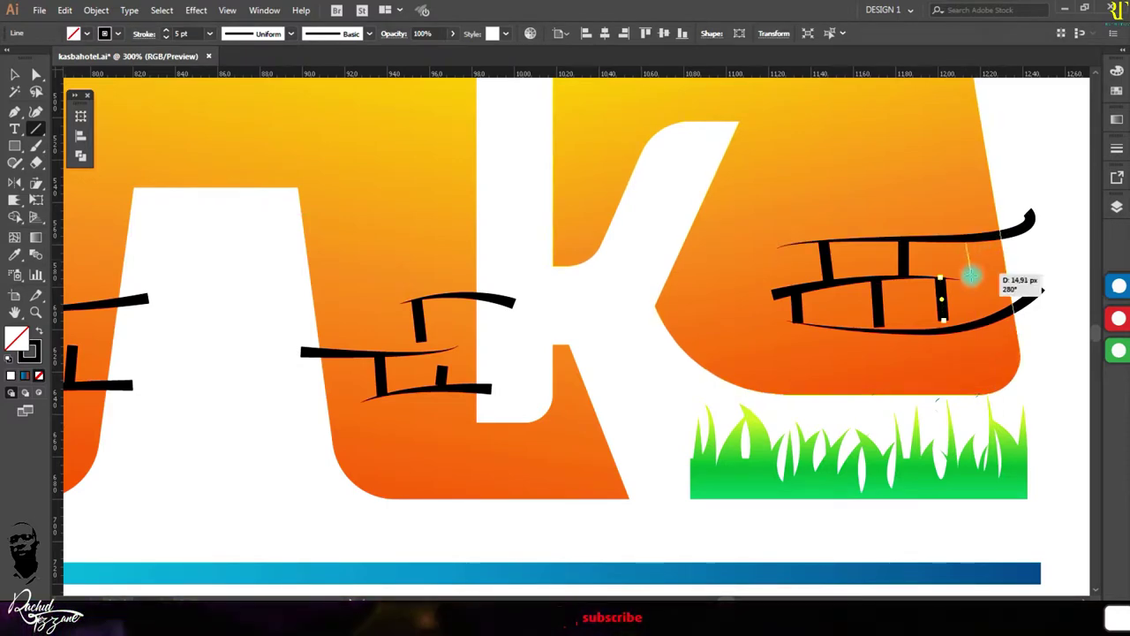
Step: Select all the black brick strokes and convert them to filled shapes with Outline Stroke
click(14, 75)
key(ctrl+a)
click(96, 10)
mouse_move(113, 330)
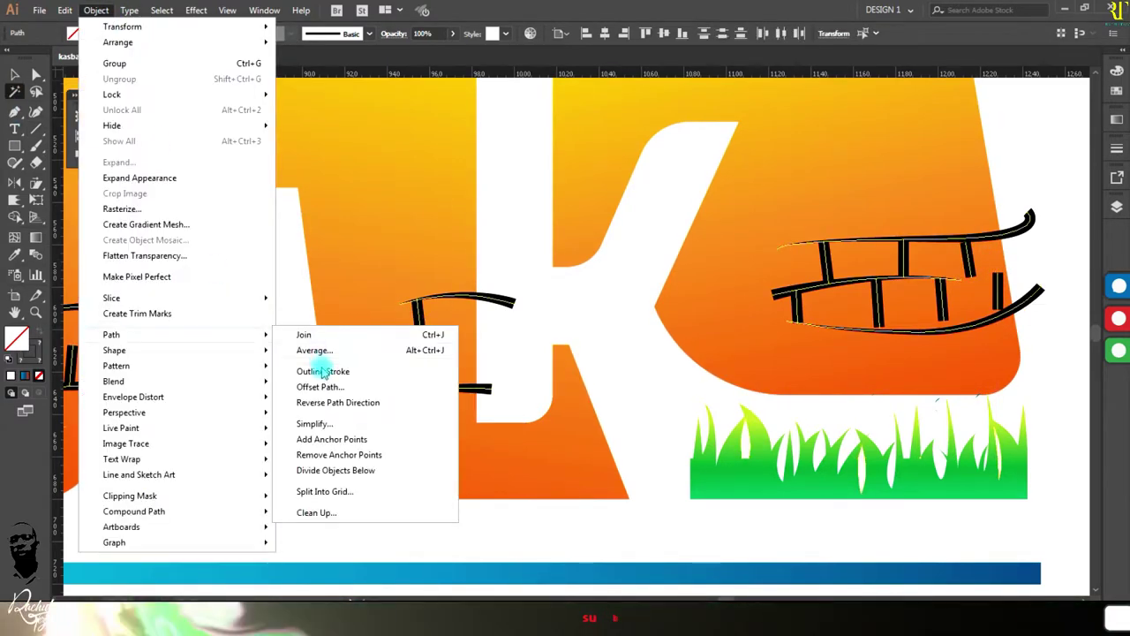
click(320, 368)
key(ctrl+shift+a)
Step: Merge the brick lines and joints on the right wall block with the Shape Builder, using a red fill
scroll(1033, 300, up, 3)
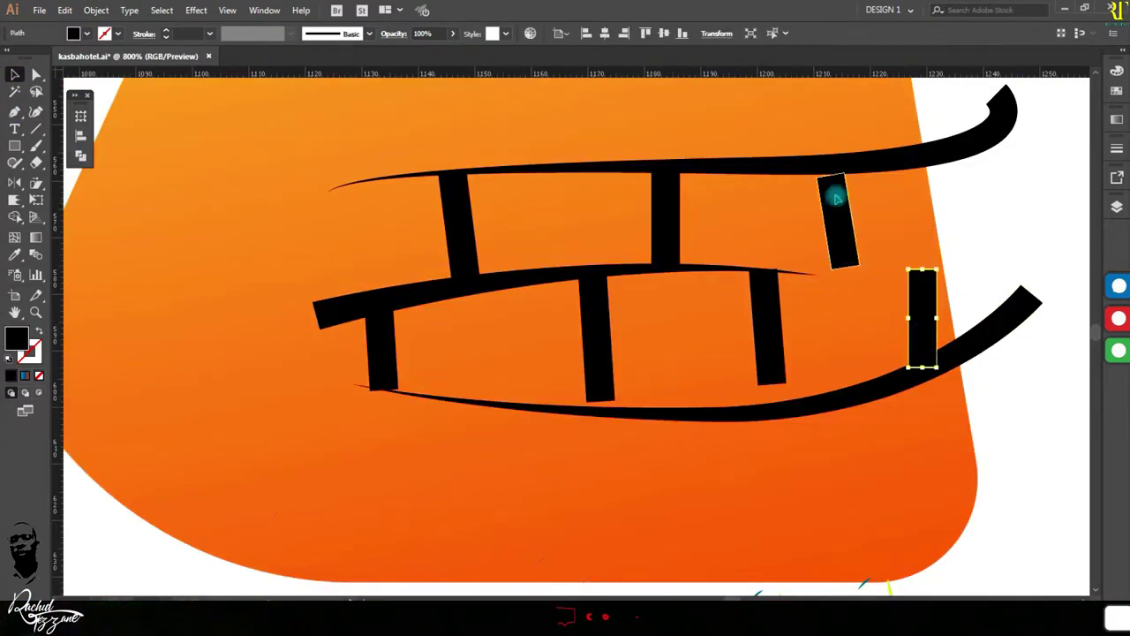
scroll(1015, 177, down, 1)
key(ctrl+a)
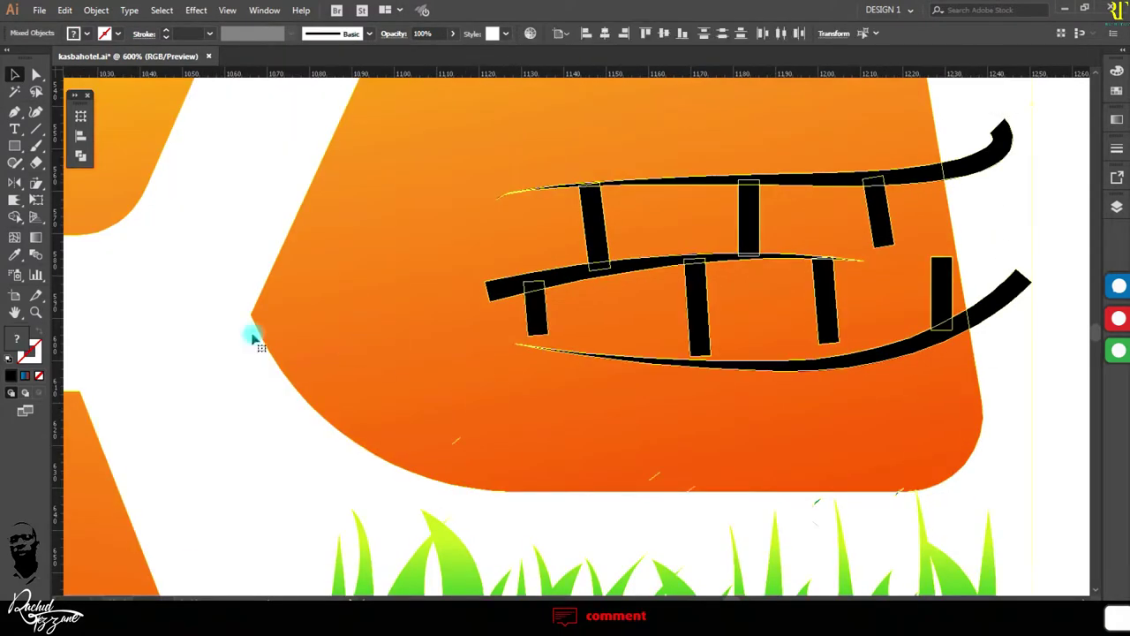
mouse_move(970, 192)
mouse_down()
mouse_move(589, 183)
mouse_move(591, 171)
mouse_move(609, 394)
mouse_move(456, 447)
mouse_move(1013, 358)
mouse_move(787, 361)
mouse_up()
scroll(598, 394, up, 3)
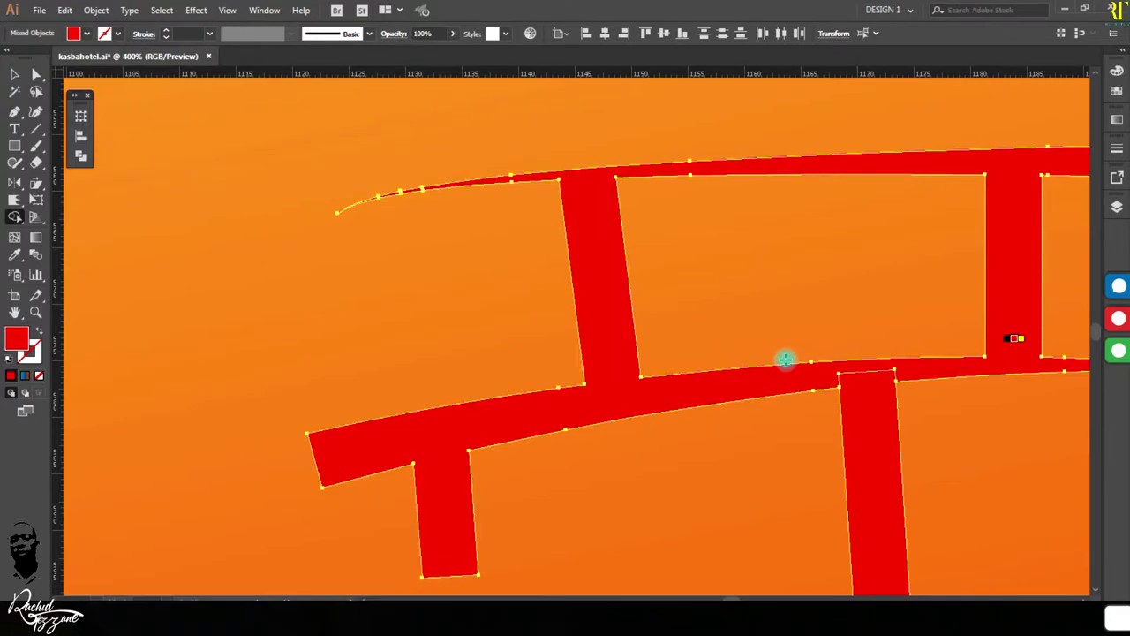
scroll(787, 361, down, 3)
Step: Merge the small remaining overlaps where the right block's joints meet the middle brick line and clear the stray fragment
scroll(926, 245, up, 5)
click(922, 256)
scroll(909, 245, up, 1)
click(793, 302)
scroll(782, 295, down, 8)
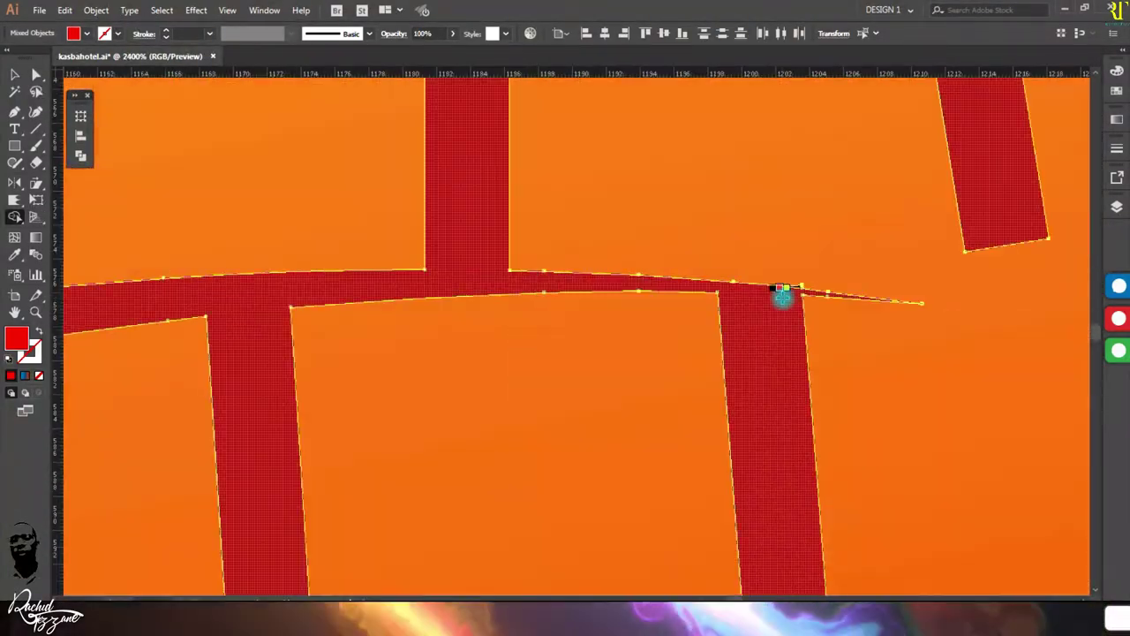
key(v)
key(ctrl+shift+a)
scroll(807, 341, up, 5)
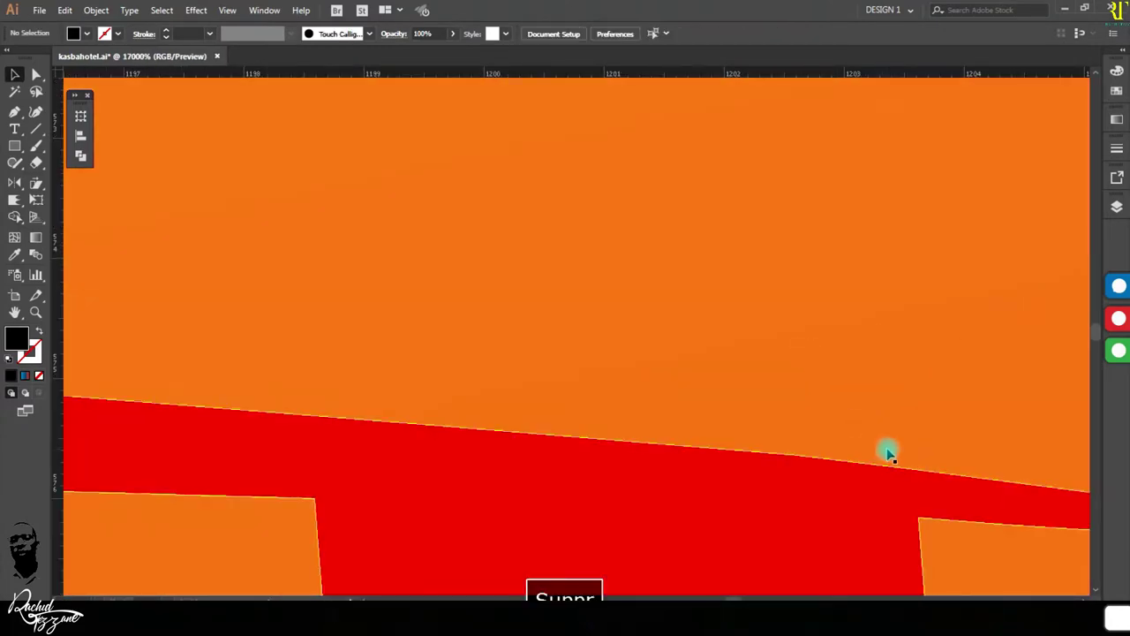
Step: Trim the brick line overhanging the middle leg's left edge and merge the tall joint with its lines using the Shape Builder
scroll(815, 454, down, 10)
scroll(883, 454, down, 2)
drag(433, 358, 583, 448)
key(ctrl+plus)
key(ctrl+plus)
key(ctrl+plus)
key(ctrl+plus)
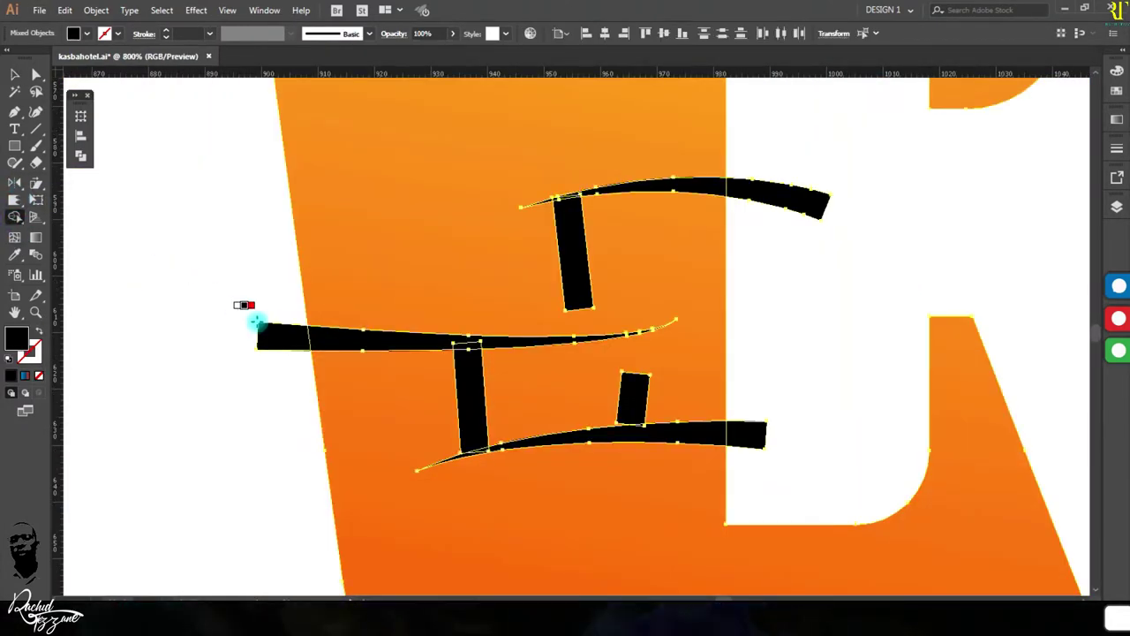
scroll(628, 183, up, 3)
scroll(525, 225, down, 2)
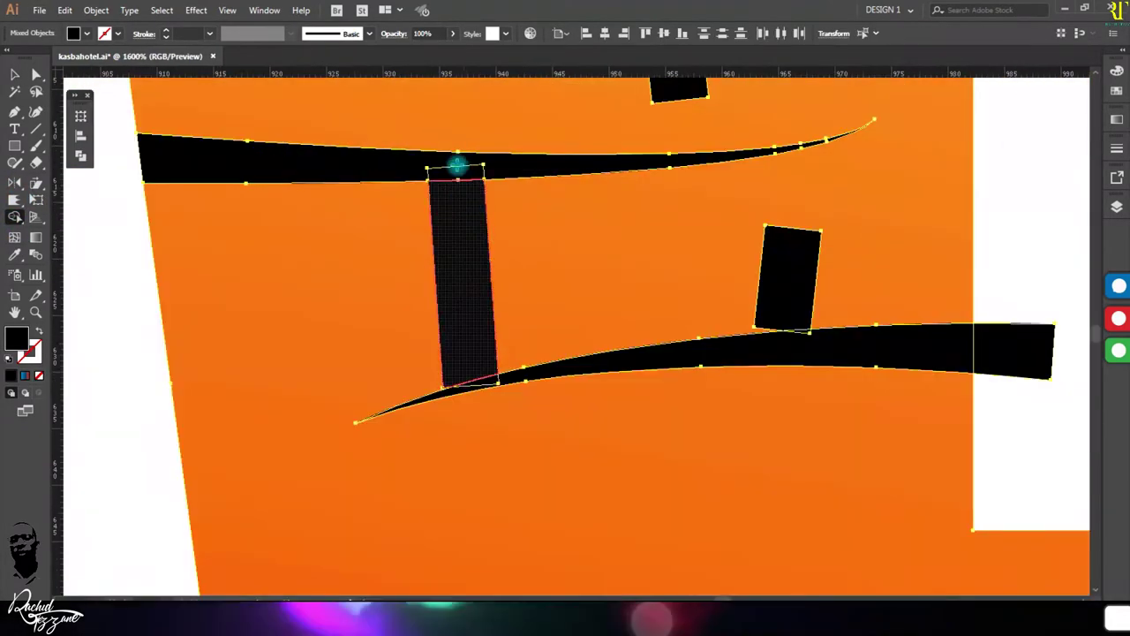
Step: Remove the brick line ends that overhang the middle leg's right edge into the knocked-out K
alt+click(1016, 350)
key(v)
drag(810, 291, 851, 304)
key(v)
scroll(560, 379, down, 4)
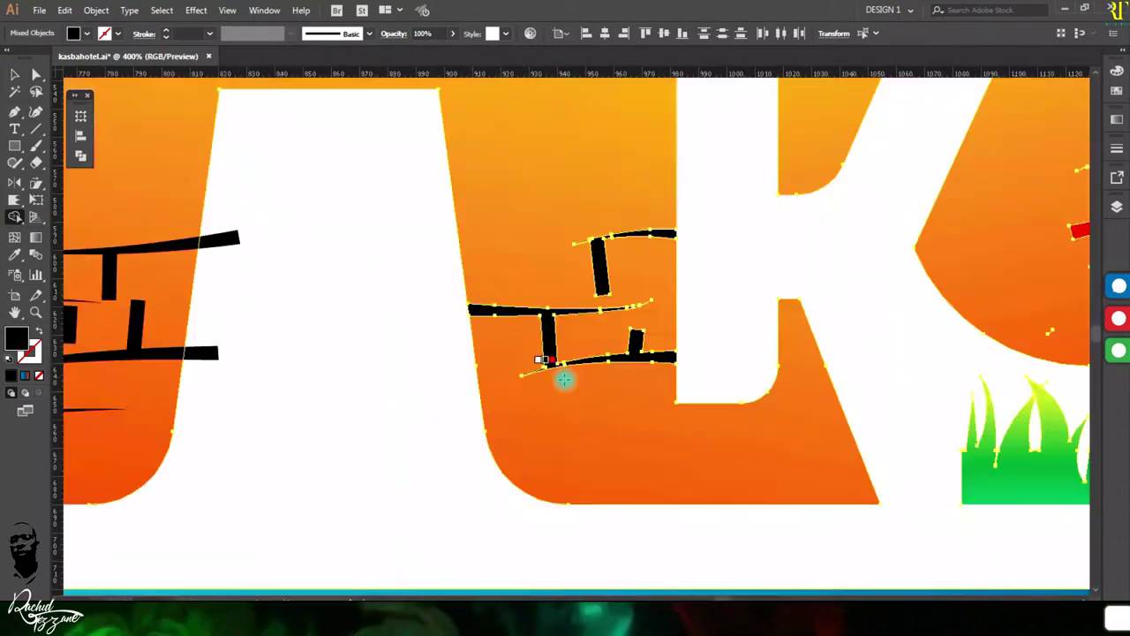
Step: Adjust the brick joints on the left leg so they overlap the curved lines, and select all the artwork
scroll(397, 295, up, 1)
mouse_move(238, 212)
mouse_down()
mouse_move(673, 468)
mouse_move(691, 461)
mouse_up()
click(706, 462)
click(309, 353)
scroll(309, 353, up, 4)
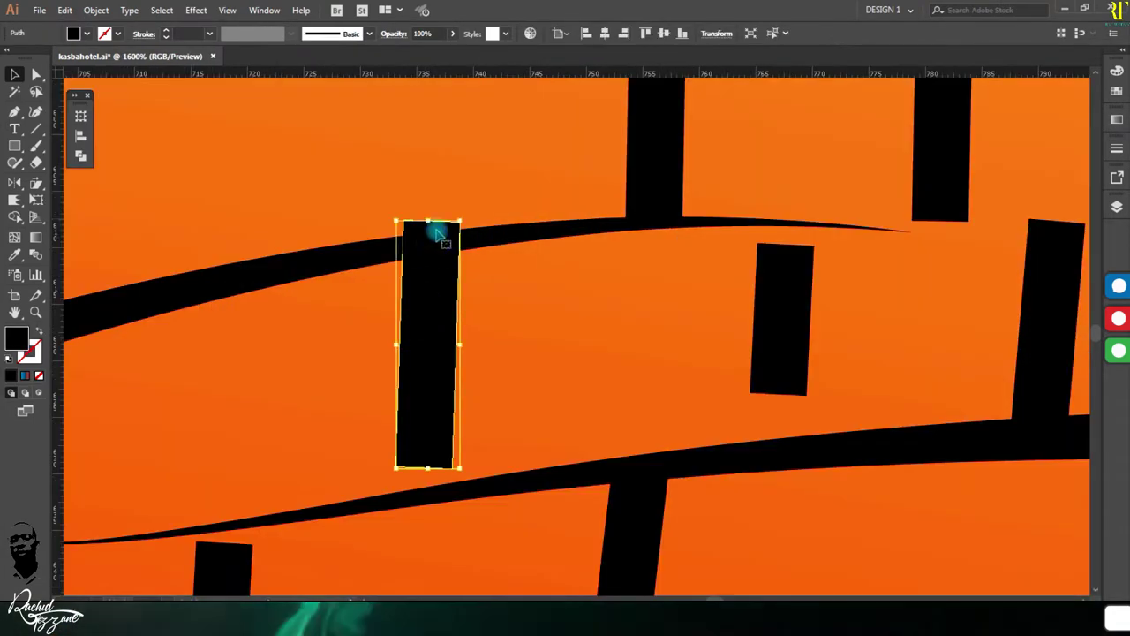
drag(791, 221, 790, 220)
scroll(847, 383, down, 4)
key(ctrl+a)
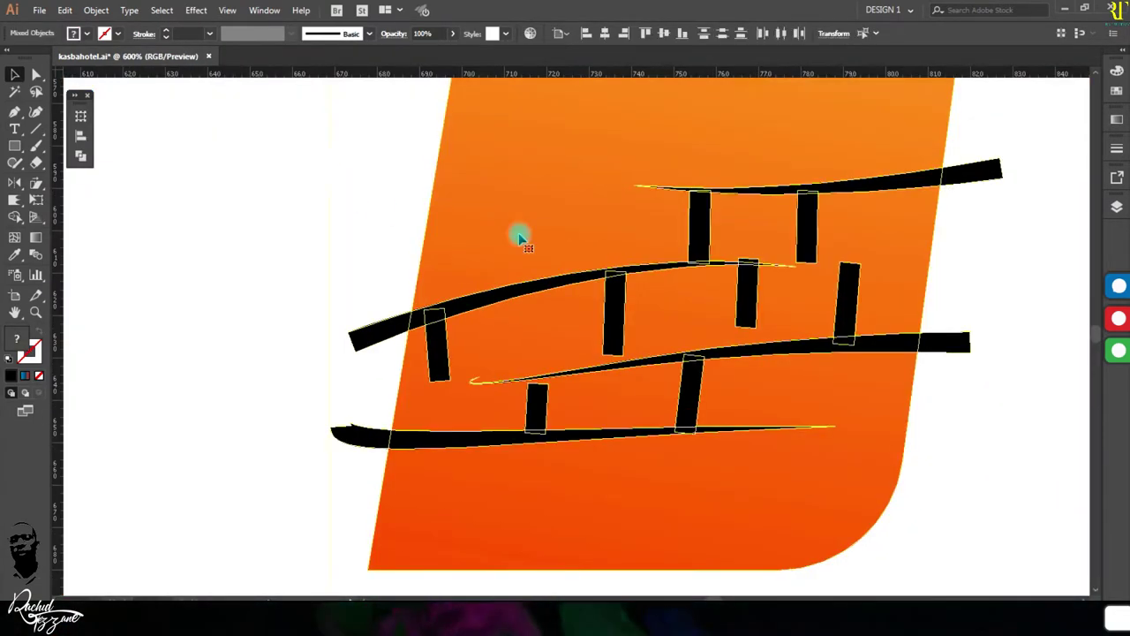
Step: Trim the brick lines overhanging the left leg's edges and merge the lower joints with their lines using the Shape Builder
click(15, 216)
scroll(406, 327, up, 4)
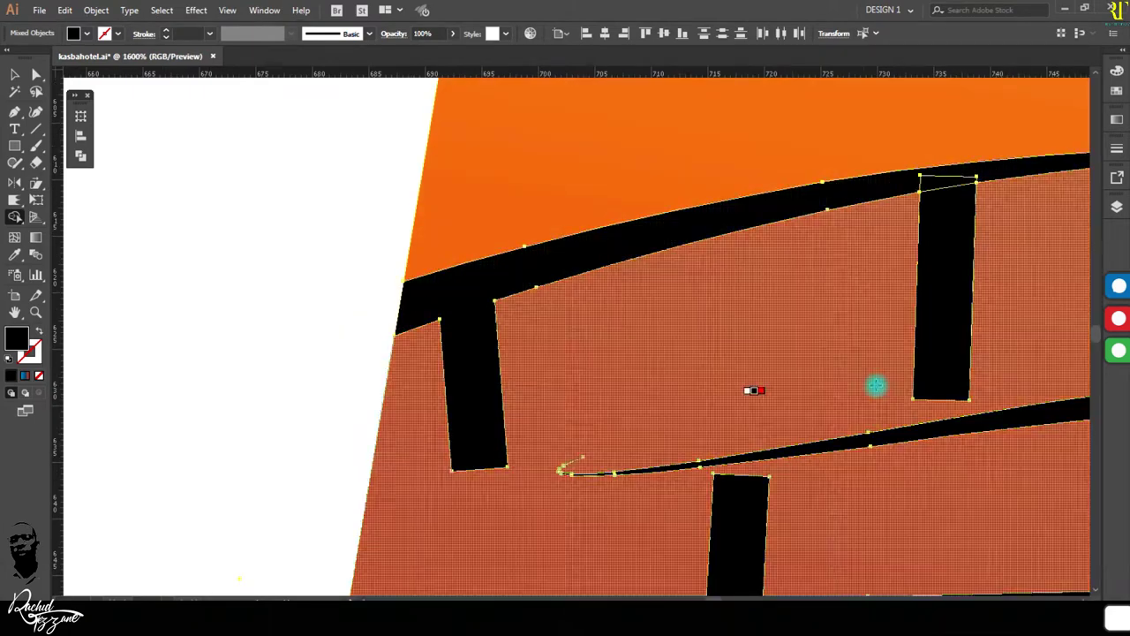
scroll(609, 465, down, 6)
scroll(610, 465, up, 6)
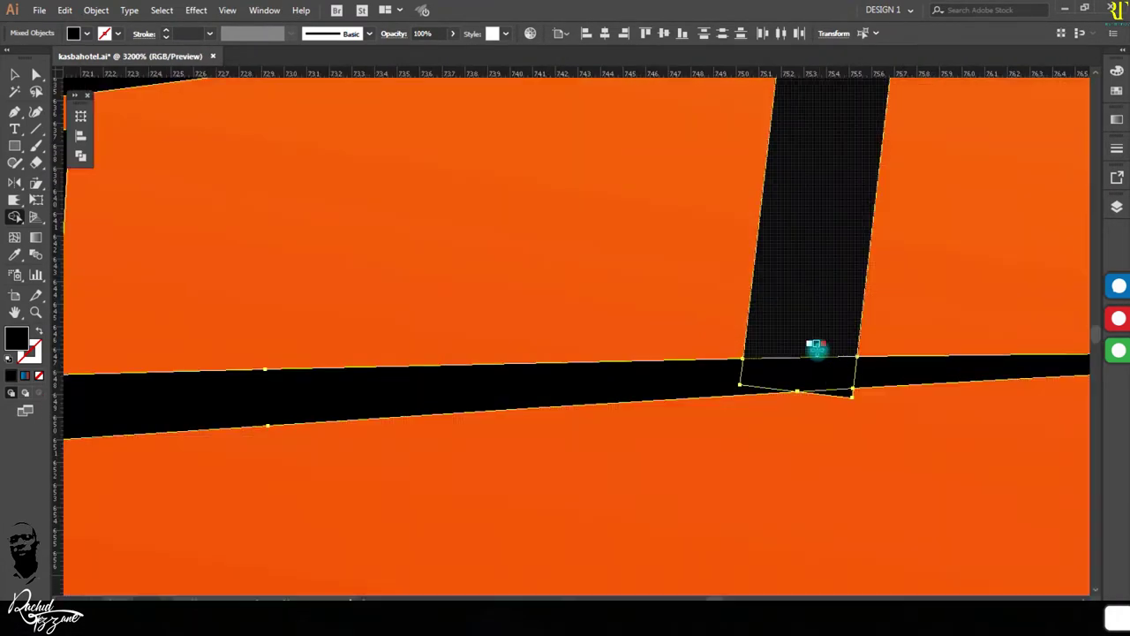
scroll(794, 362, down, 3)
scroll(1047, 232, up, 4)
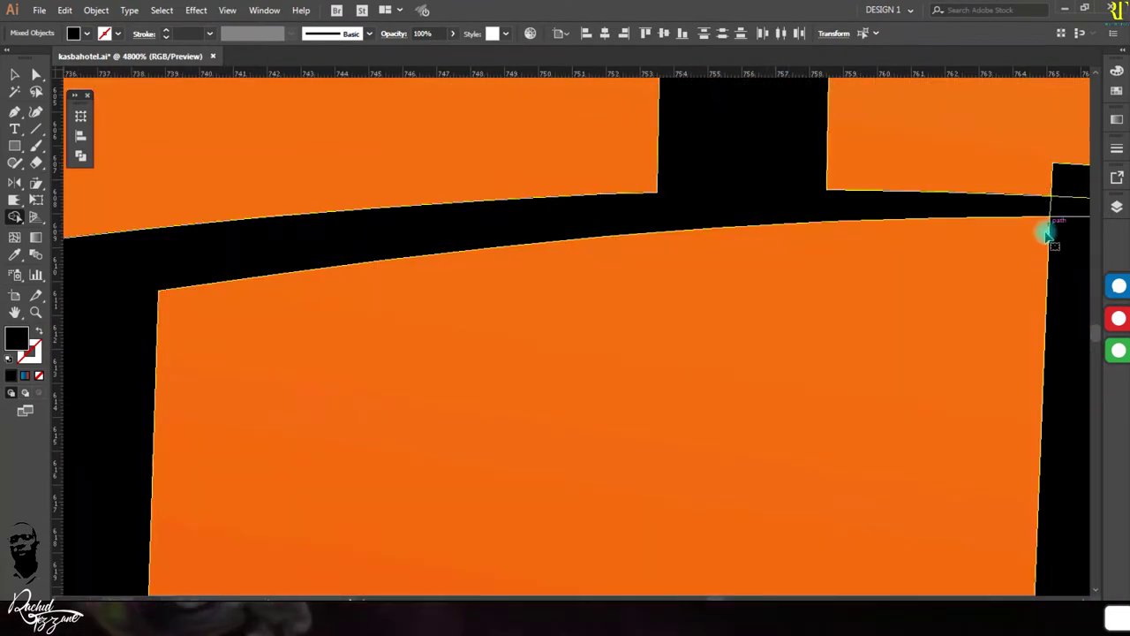
Step: Undo the last merge on the left leg and unite the right-hand joints with the middle brick lines
scroll(785, 202, up, 2)
key(ctrl+z)
scroll(823, 235, down, 5)
scroll(979, 421, up, 4)
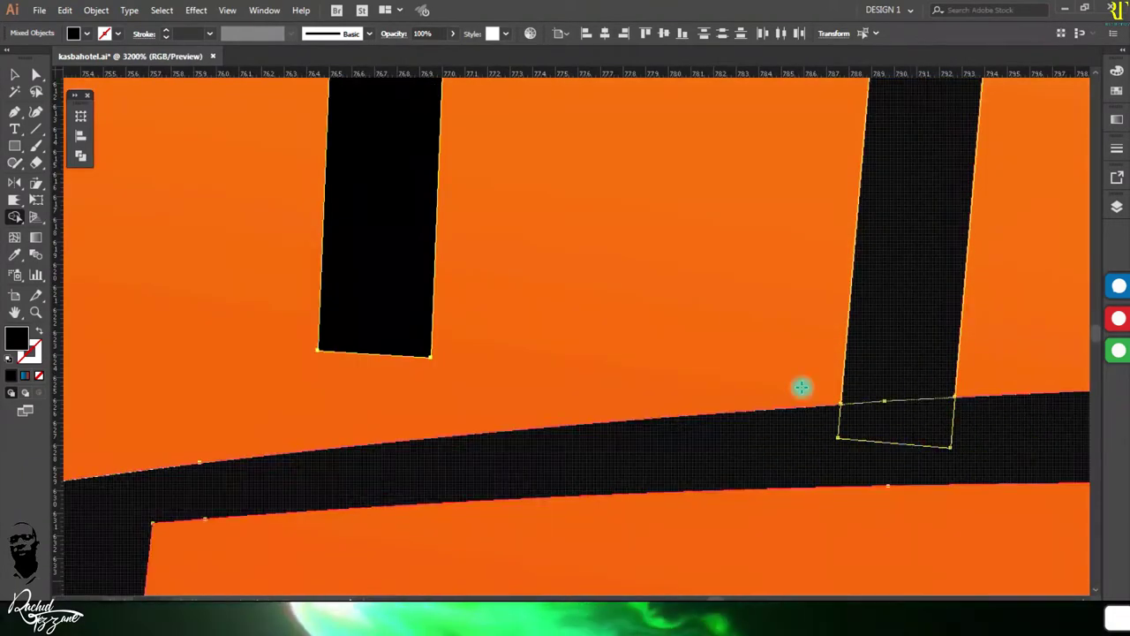
scroll(800, 386, down, 4)
scroll(785, 291, up, 4)
scroll(732, 535, down, 6)
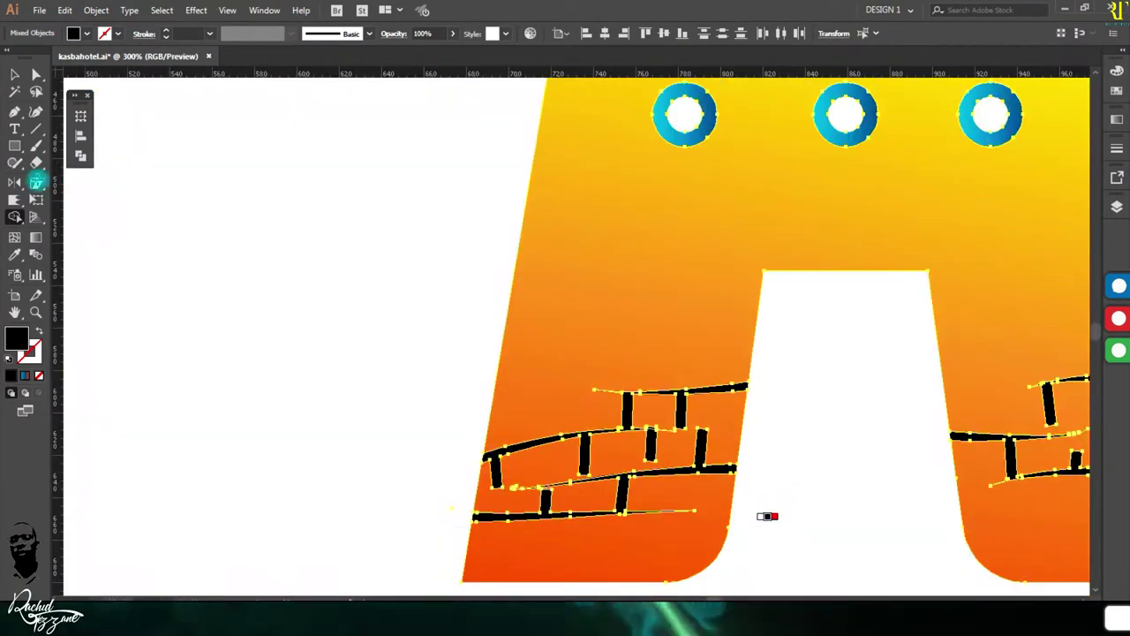
Step: Colour the left leg's black brick lines with the blue, red and orange gradient sampled from the swatches
key(ctrl+shift+a)
scroll(714, 441, up, 3)
scroll(719, 532, down, 5)
scroll(171, 330, right, 1)
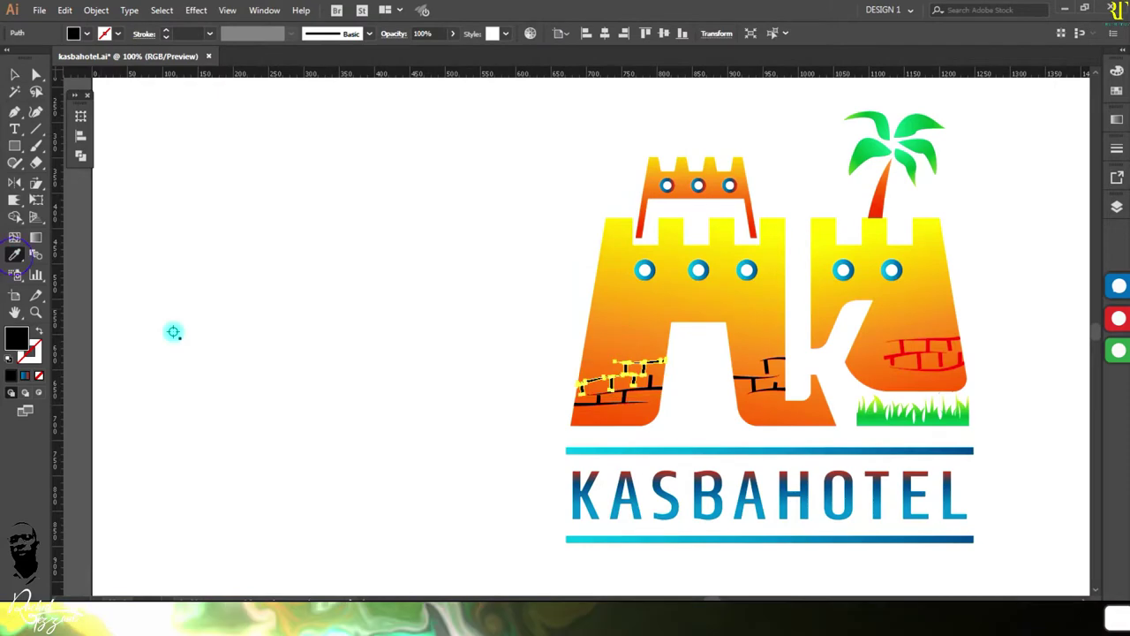
scroll(716, 573, down, 2)
key(i)
click(629, 300)
scroll(628, 300, up, 5)
key(g)
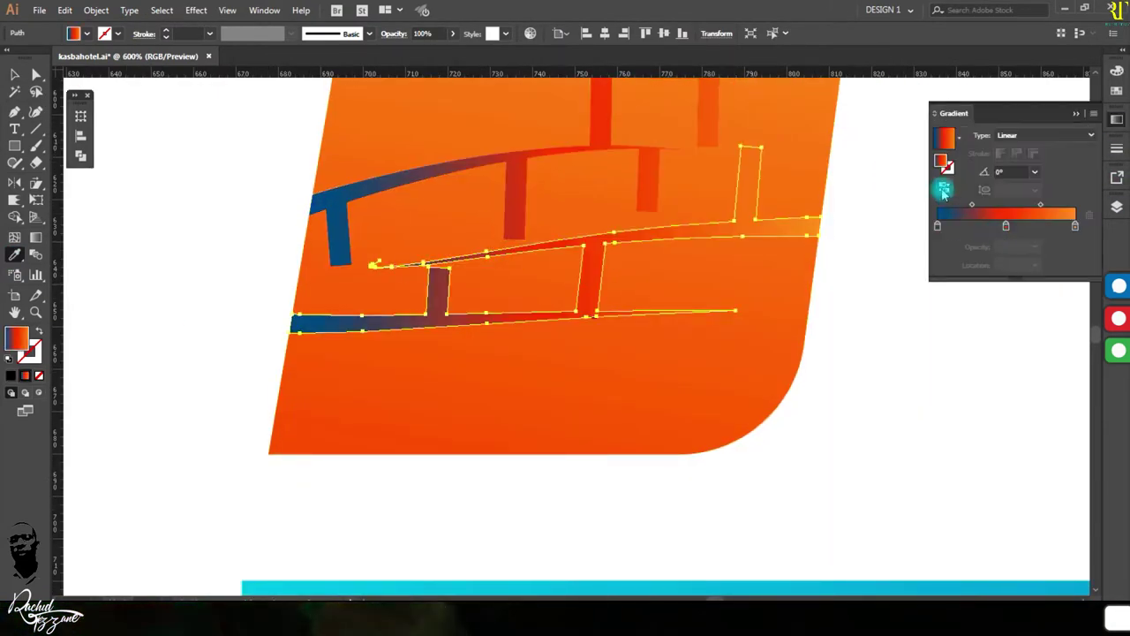
Step: Undo the last gradient change on the left leg's lower bricks and remove the stray black fragment beneath the tall joint
key(ctrl+z)
key(ctrl+shift+a)
key(v)
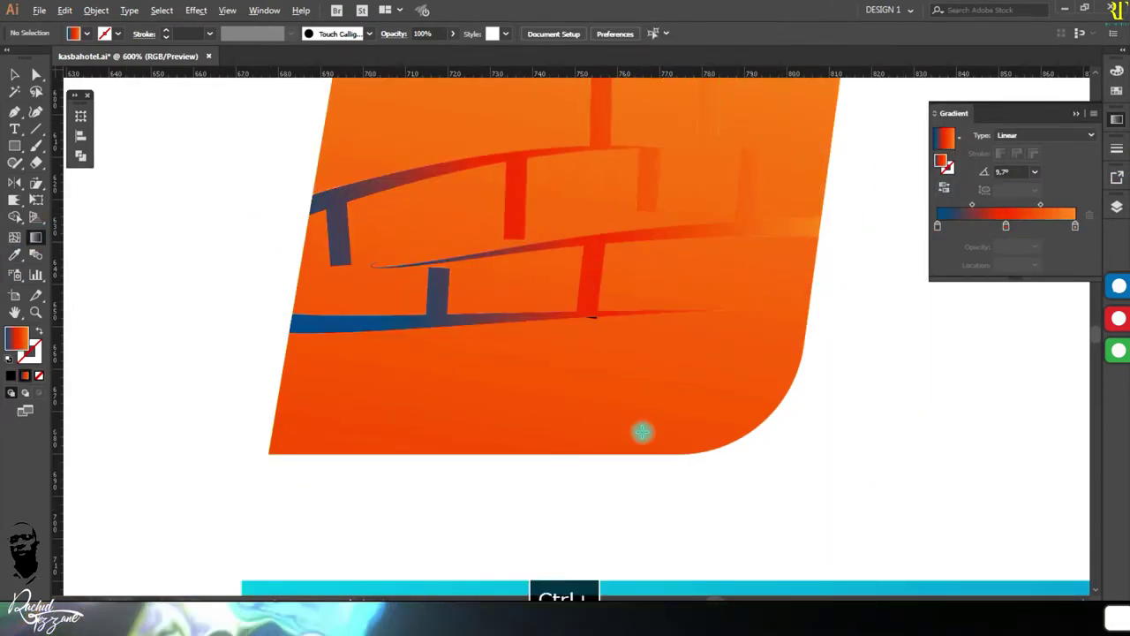
scroll(550, 227, up, 10)
click(551, 306)
key(ctrl+shift+a)
scroll(550, 307, down, 14)
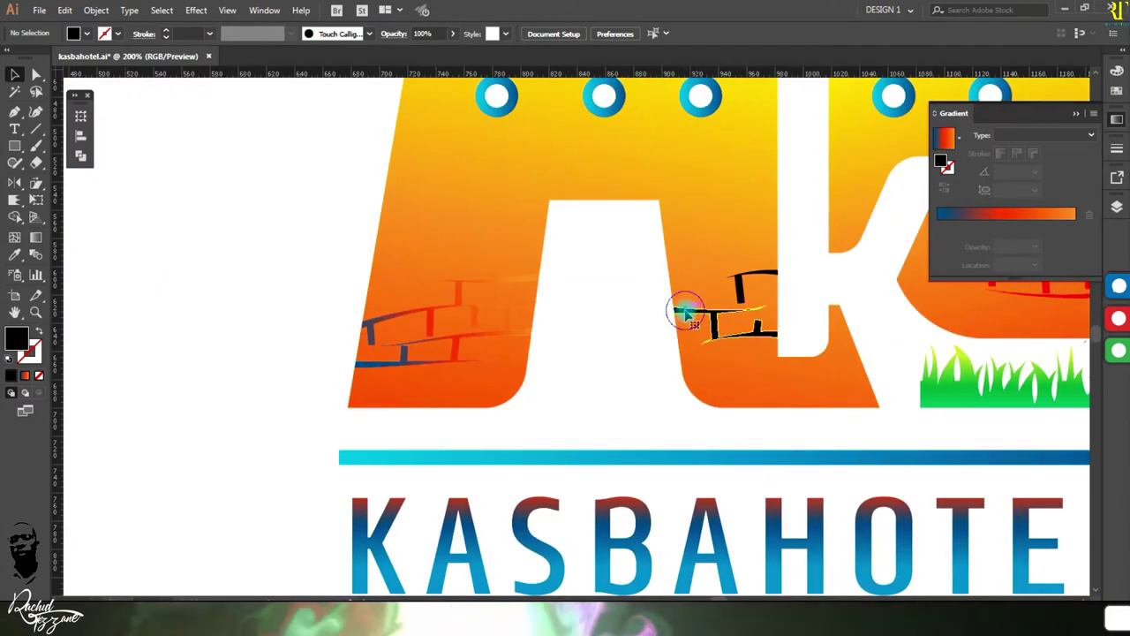
Step: Apply the same gradient to the middle leg's and right block's bricks, and reverse it on the left leg's lower bricks
key(ctrl+shift+a)
scroll(740, 282, right, 5)
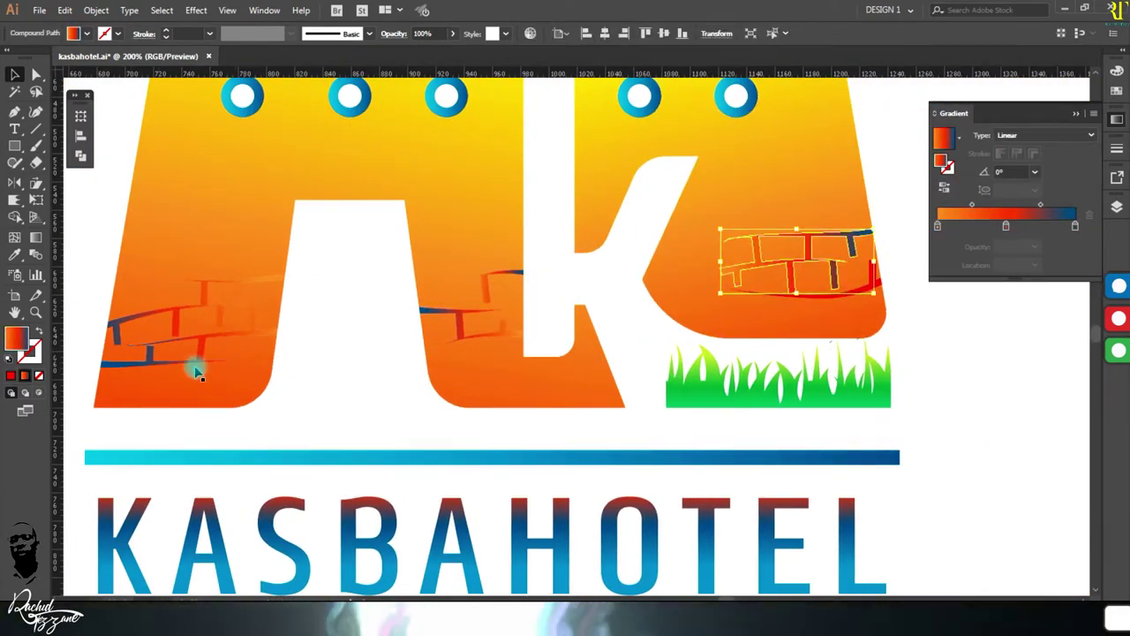
key(ctrl+shift+a)
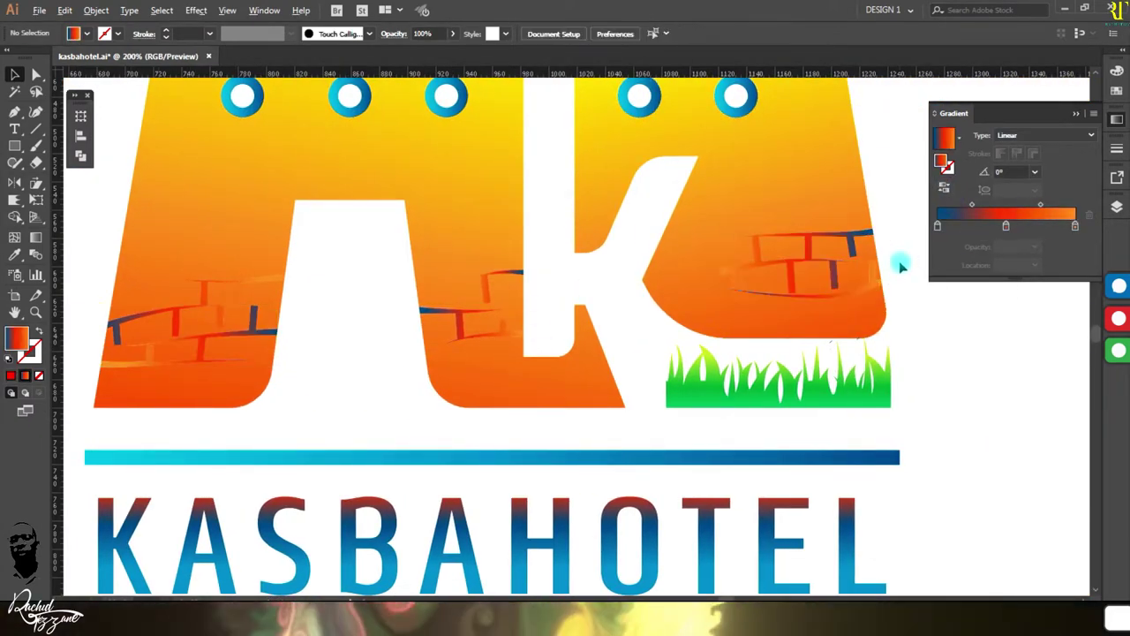
scroll(921, 341, down, 3)
scroll(973, 296, down, 2)
scroll(949, 331, right, 2)
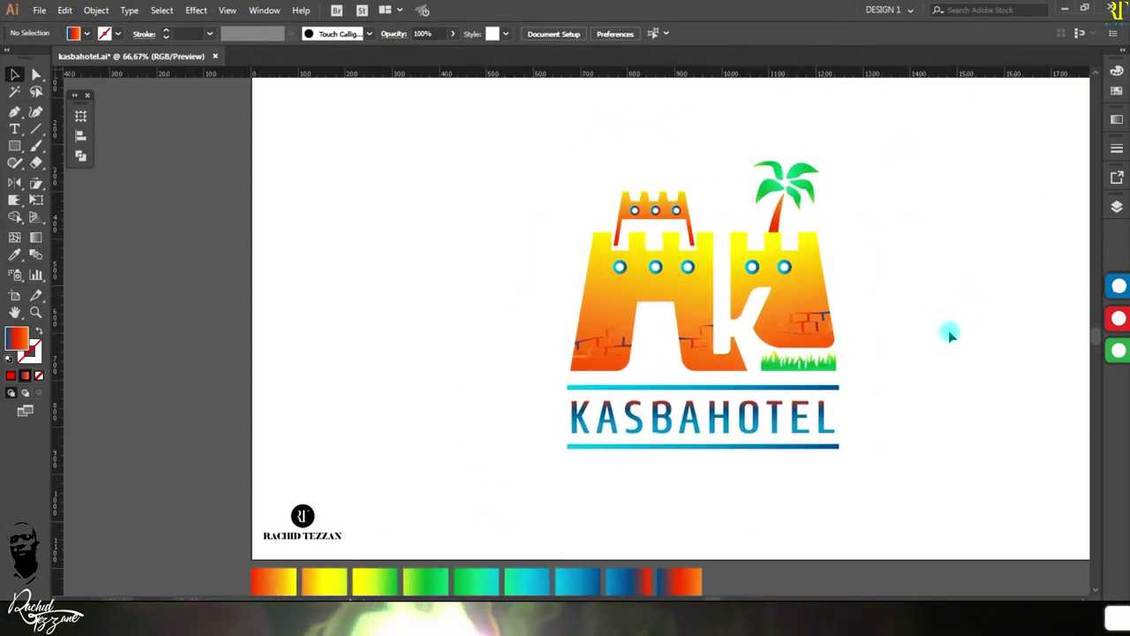
Step: Round the middle leg's lower right corner, slant the grass's left end and round its lower left corner
scroll(950, 334, down, 1)
key(a)
scroll(664, 328, up, 3)
scroll(719, 384, down, 2)
drag(719, 383, 684, 351)
scroll(732, 373, up, 2)
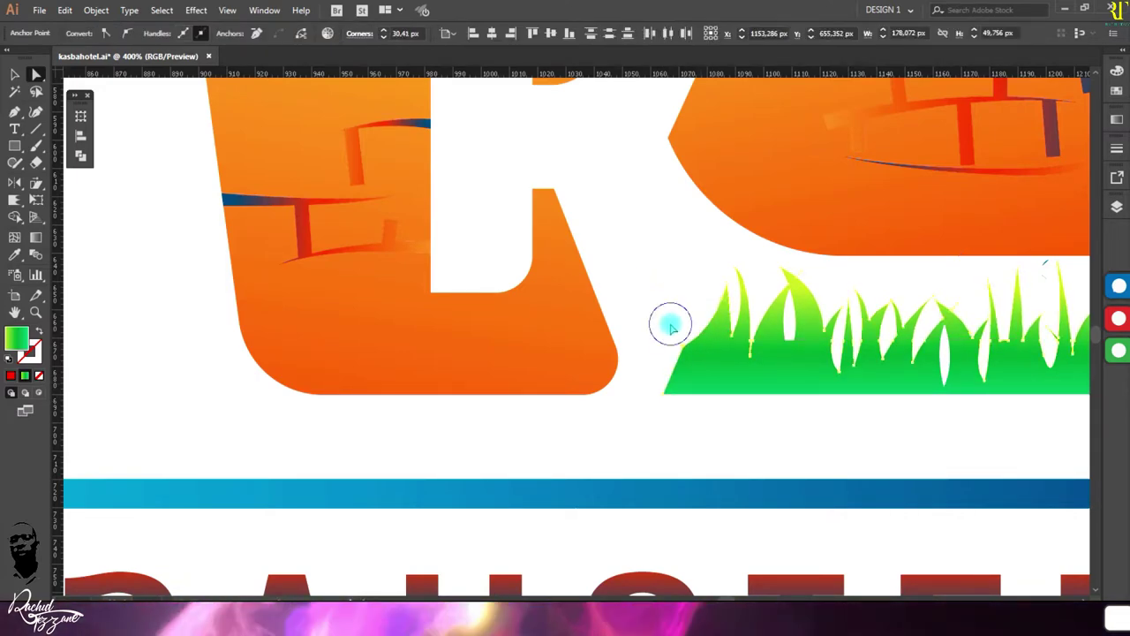
click(683, 407)
scroll(681, 412, down, 5)
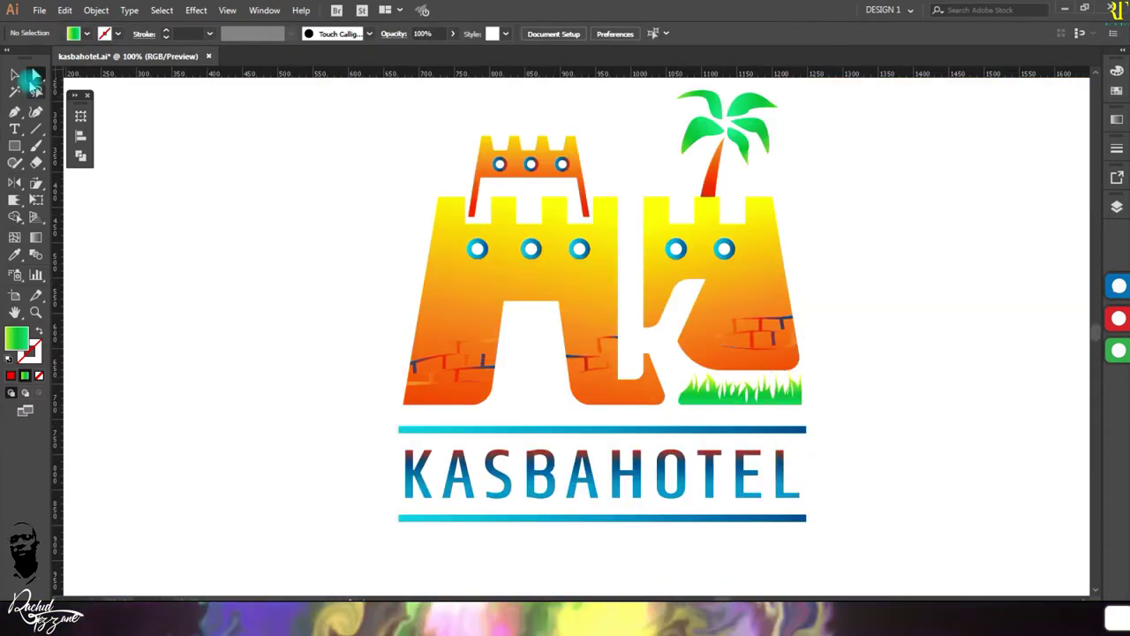
key(ctrl+minus)
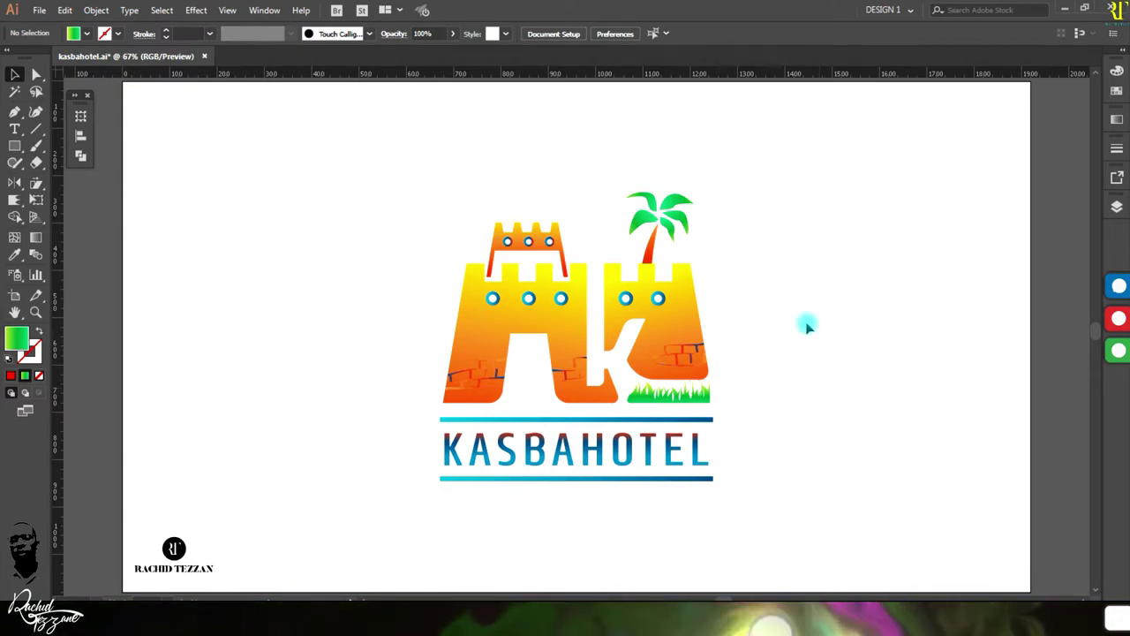
Step: Draw a short curved 3 pt stroke with a tapered profile across the upper left edge of the palm trunk
scroll(658, 243, up, 5)
click(630, 209)
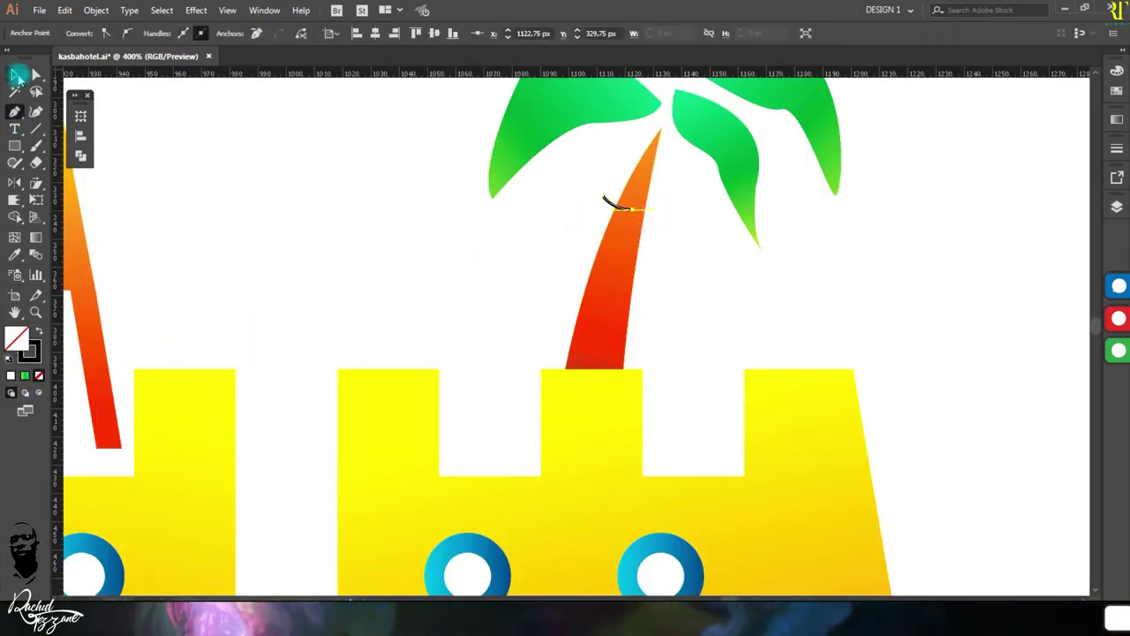
click(17, 77)
scroll(616, 203, up, 3)
drag(615, 204, 622, 205)
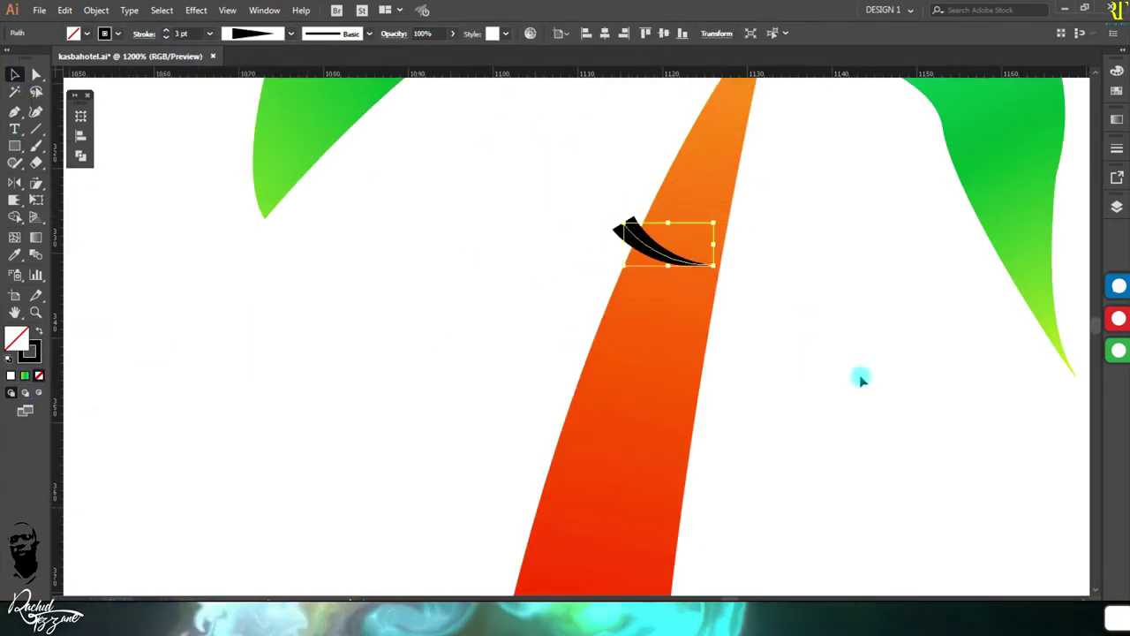
Step: Duplicate the tapered stroke down the trunk at growing sizes, mirror copies onto the right edge and add a smaller one near the top
scroll(546, 333, down, 2)
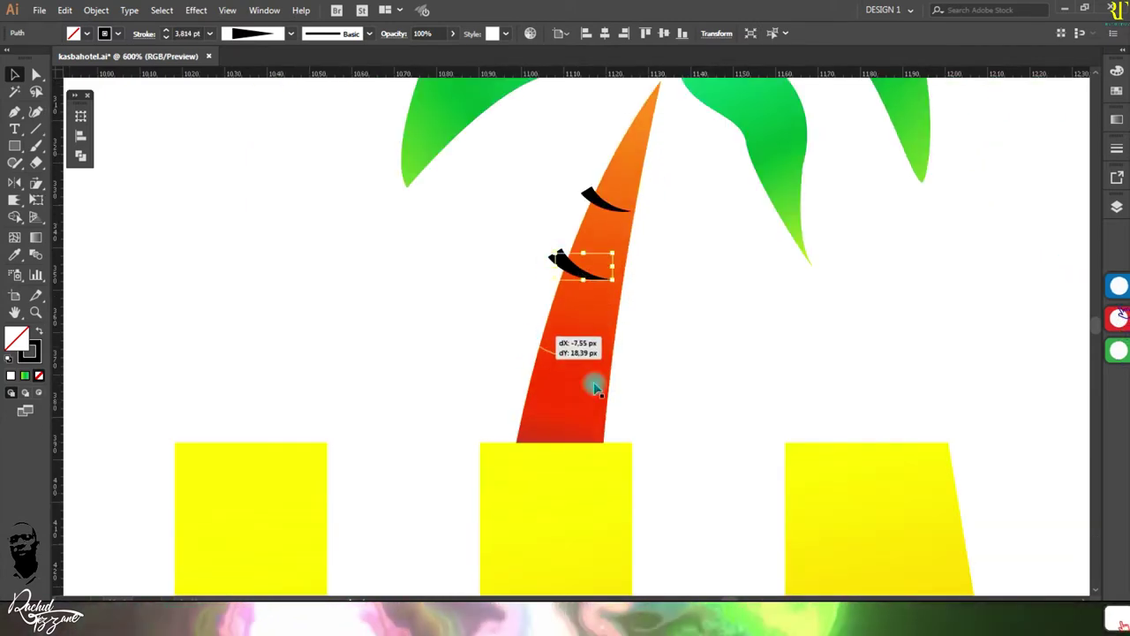
double_click(15, 182)
click(499, 291)
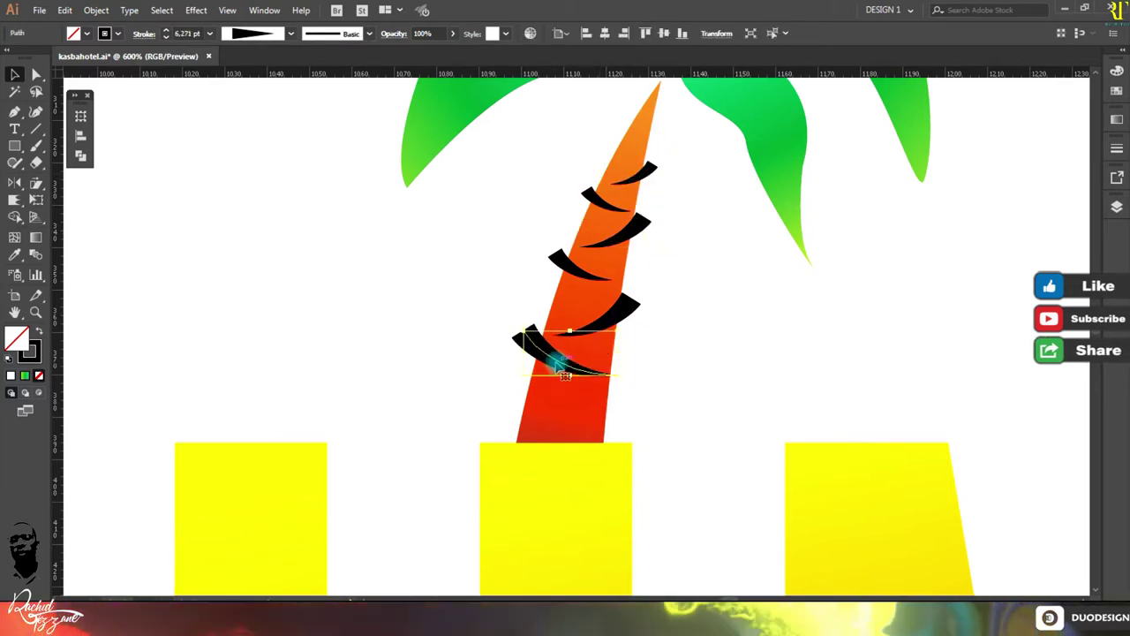
drag(558, 353, 607, 194)
scroll(608, 192, up, 2)
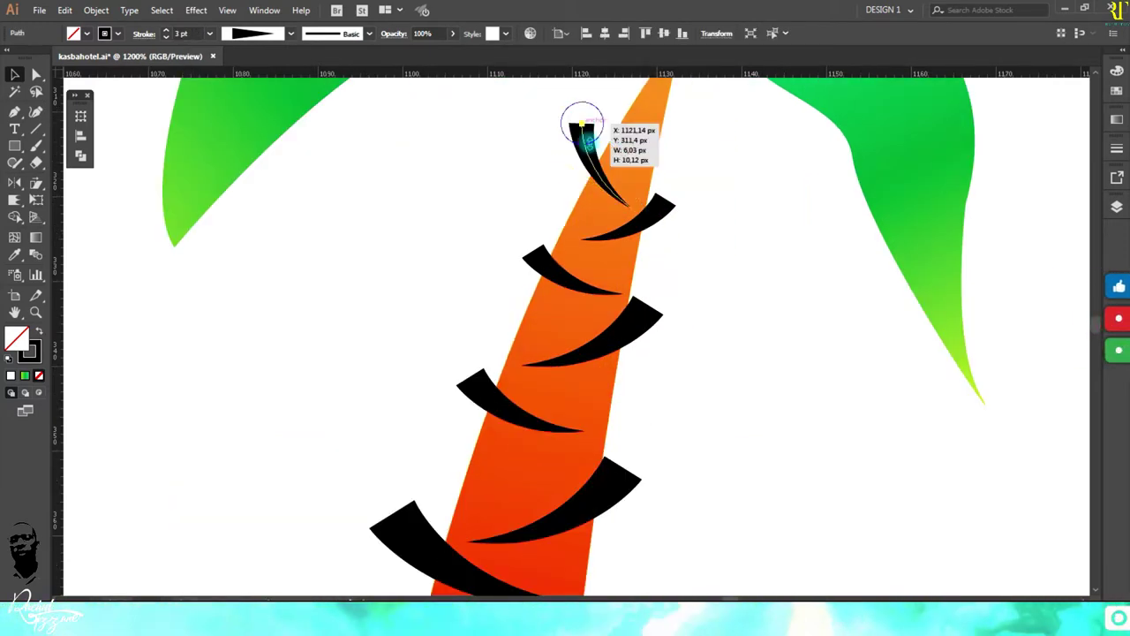
Step: Select all the artwork and expand the tapered trunk strokes into filled shapes
key(ctrl+a)
click(96, 10)
key(Escape)
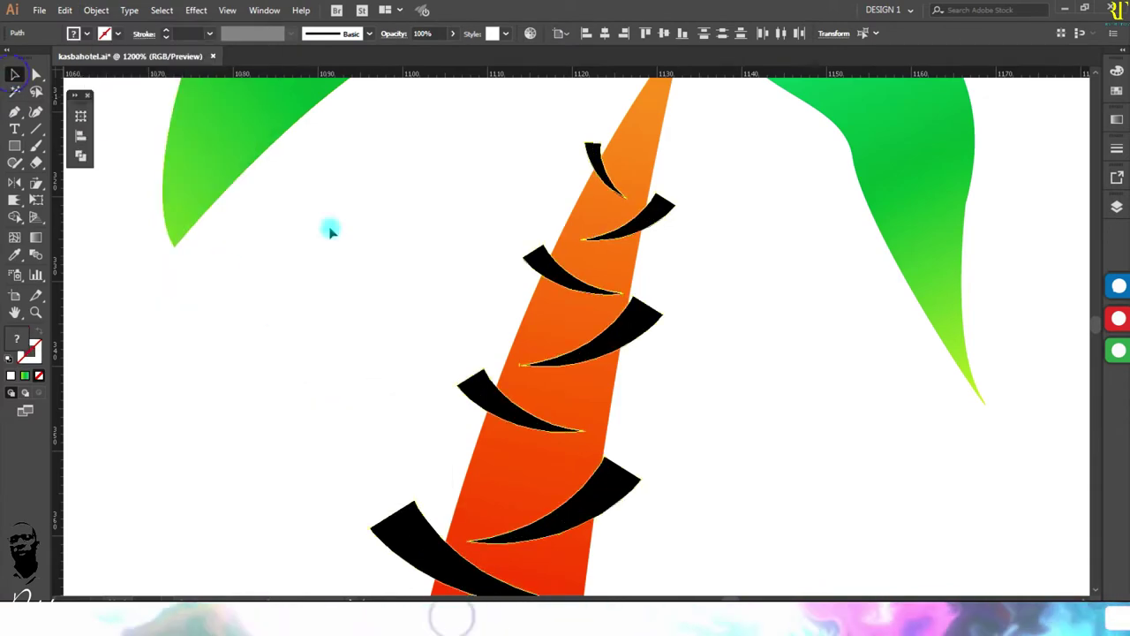
Step: Remove the notch ends that overhang both edges of the palm trunk with the Shape Builder
scroll(573, 227, down, 2)
key(shift+m)
scroll(664, 413, up, 2)
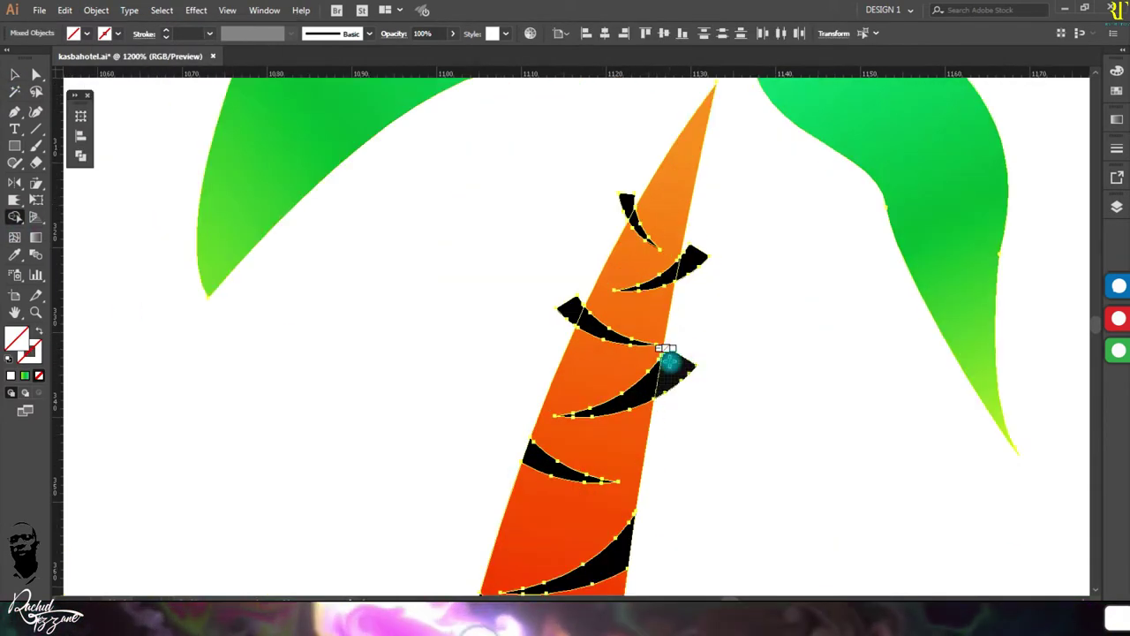
scroll(530, 354, down, 3)
key(ctrl+shift+a)
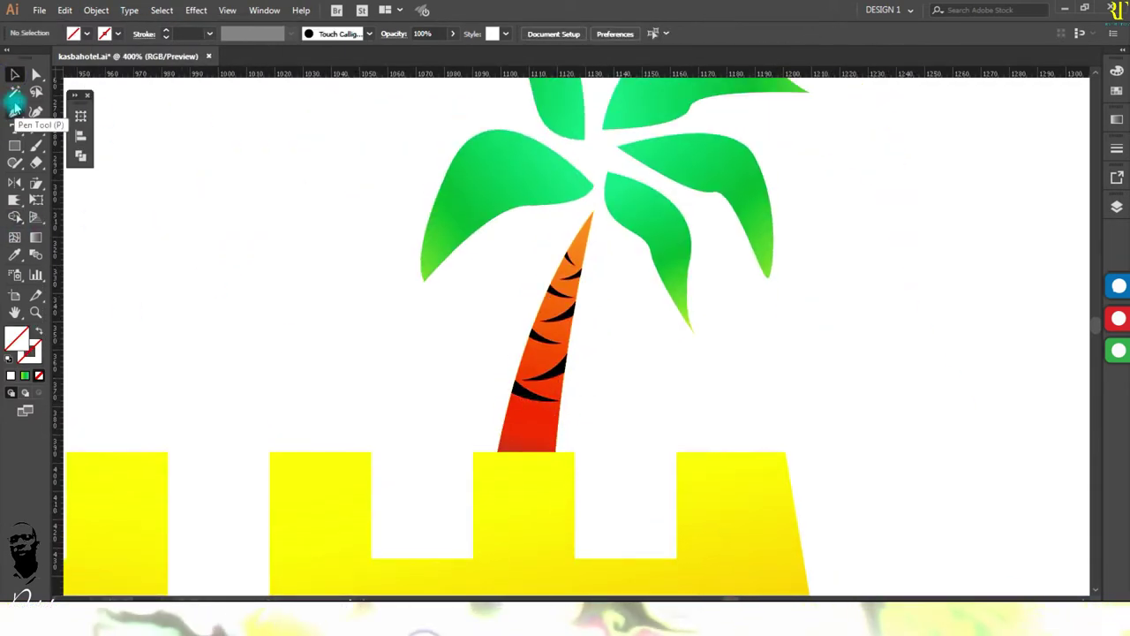
Step: Fill the black trunk notches with the green gradient sampled from the swatches
scroll(732, 454, down, 4)
scroll(189, 522, down, 3)
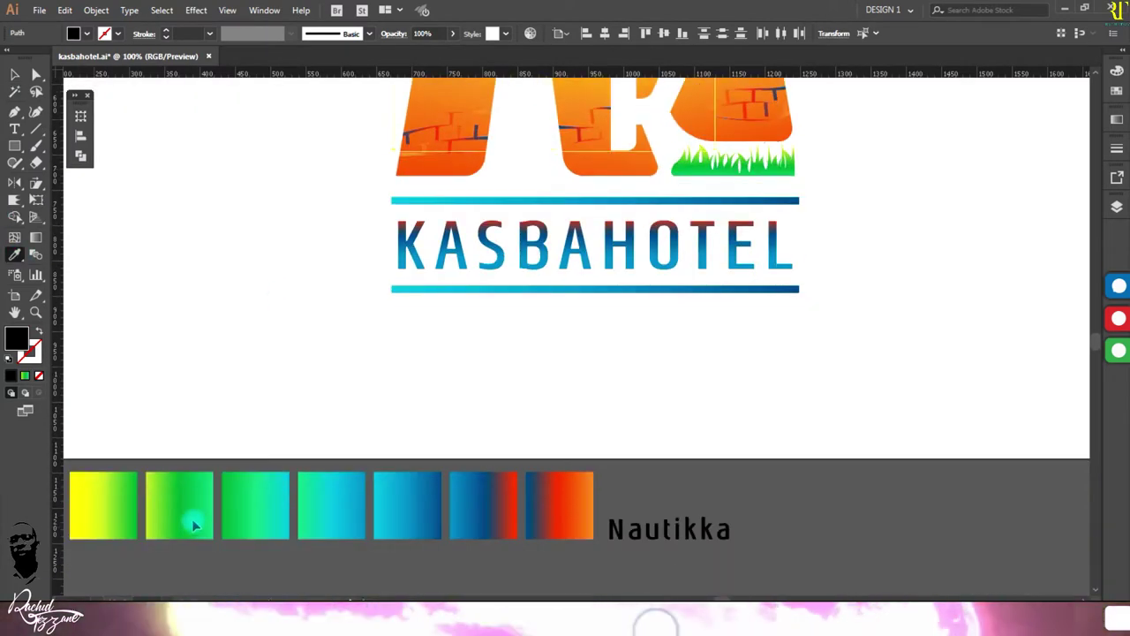
scroll(394, 522, left, 2)
click(394, 522)
Step: Redirect the green gradient along each trunk notch so it runs from the trunk's edge to the tip
scroll(1022, 228, up, 3)
scroll(996, 146, up, 5)
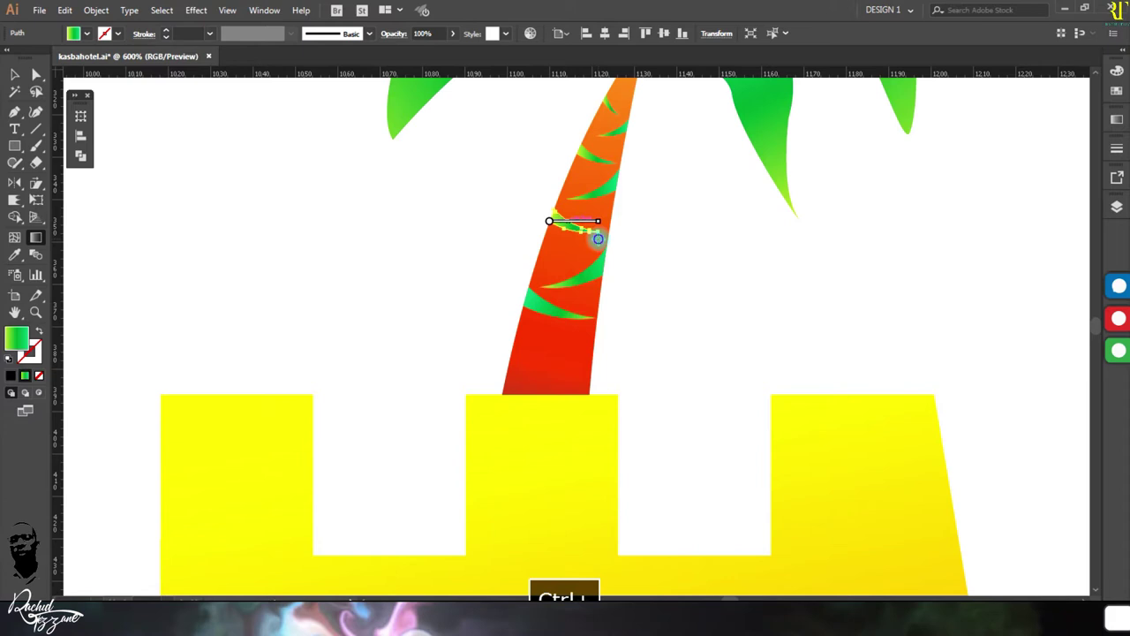
scroll(632, 139, up, 2)
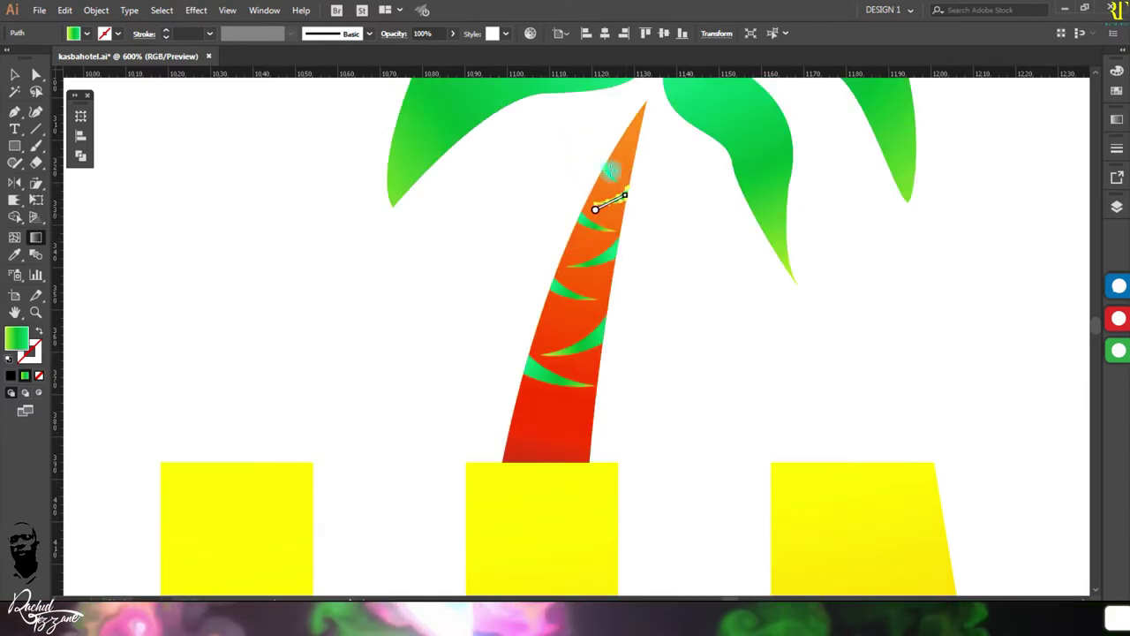
scroll(748, 390, down, 6)
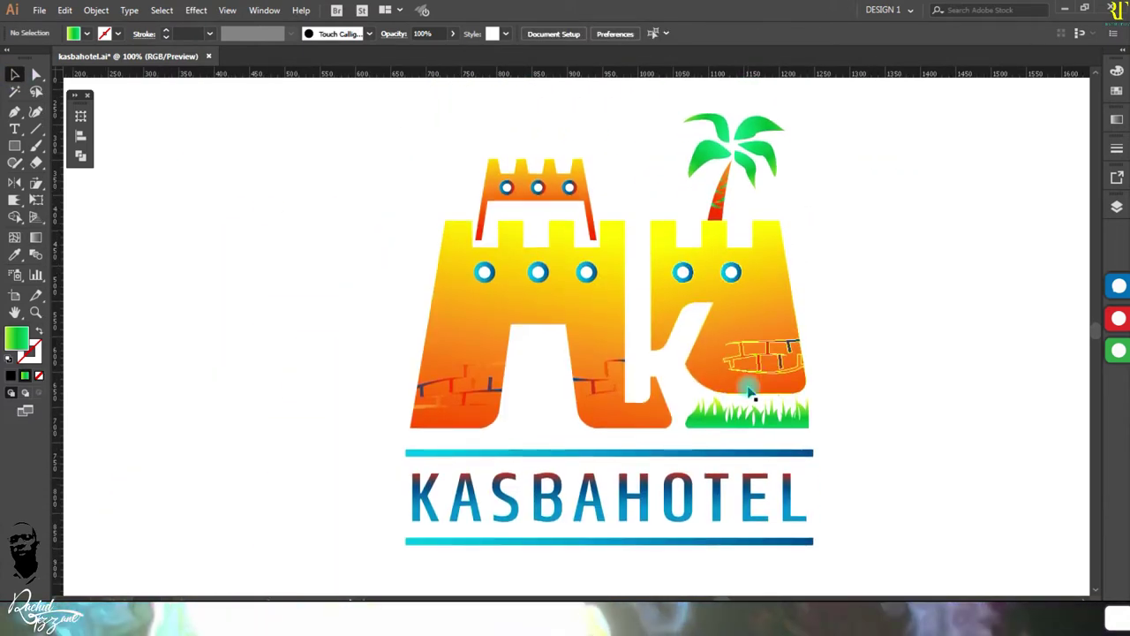
Step: Round the two inner corners of the small upper tower's opening to about 17 px
scroll(821, 415, up, 2)
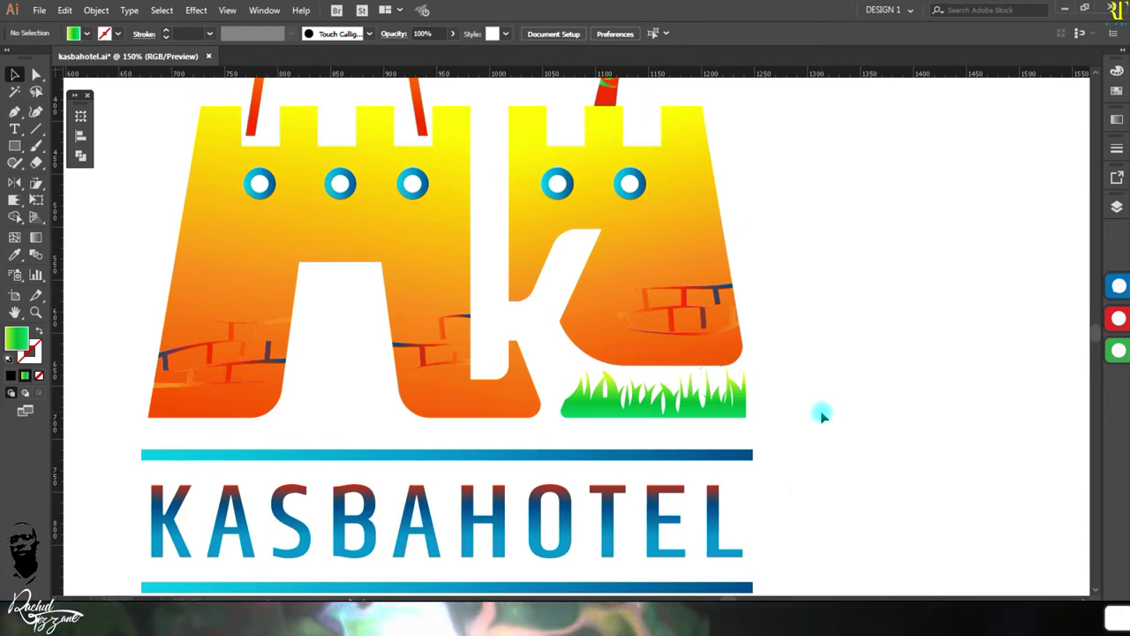
scroll(821, 415, up, 4)
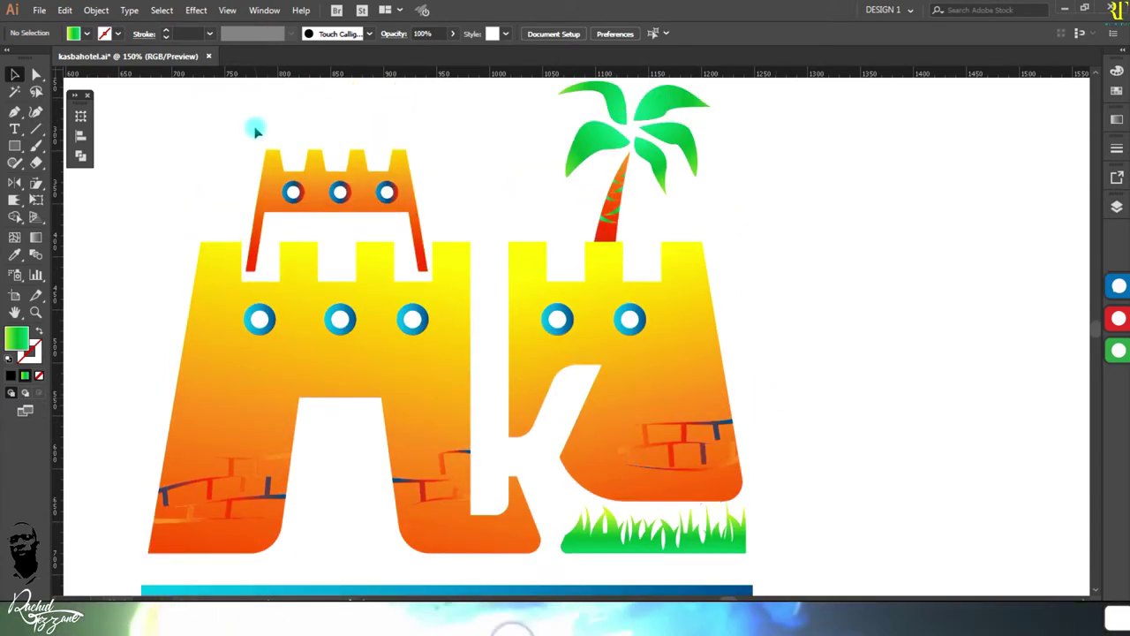
click(256, 198)
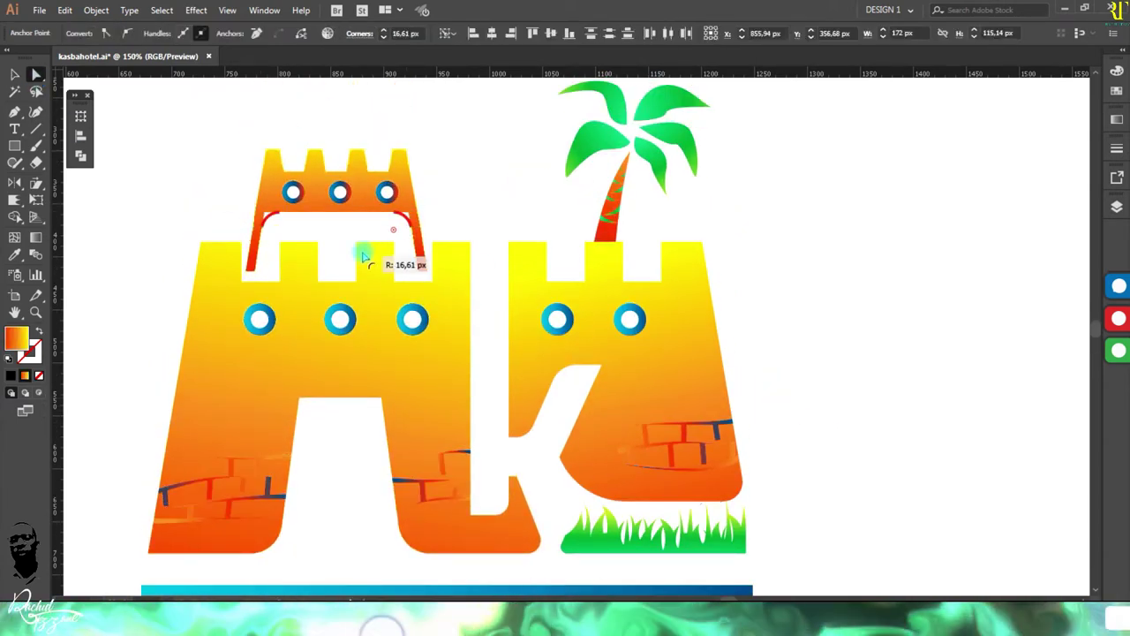
key(ctrl+shift+a)
Step: Round the bottom corners of the gaps between the main wall's battlements to 10 px
scroll(258, 298, up, 1)
click(257, 295)
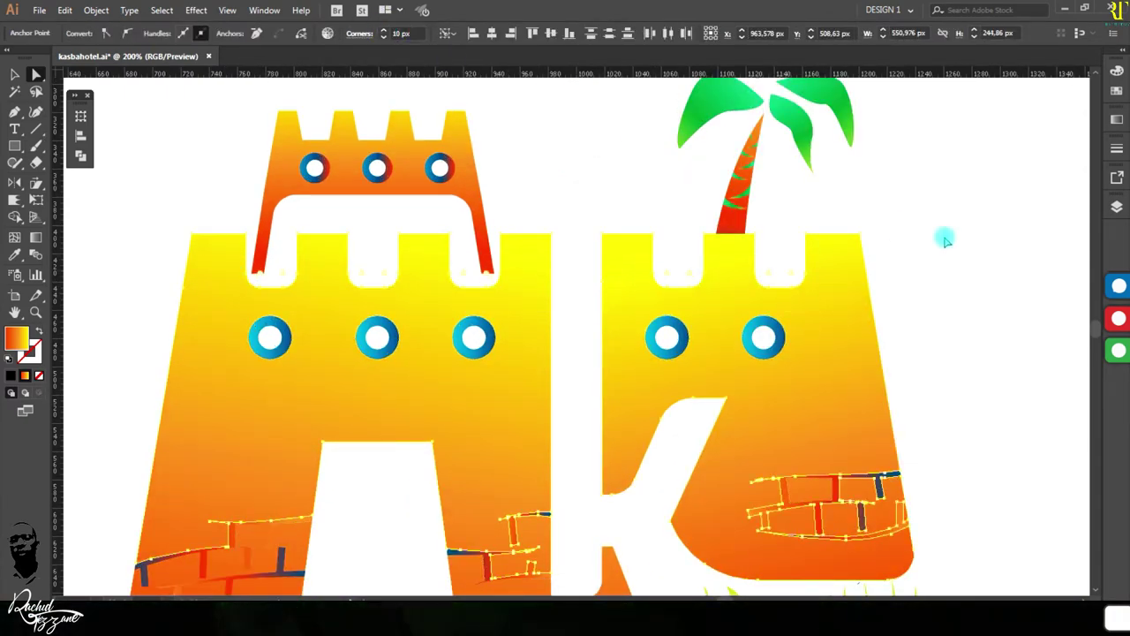
scroll(265, 222, down, 2)
click(485, 227)
scroll(484, 221, up, 3)
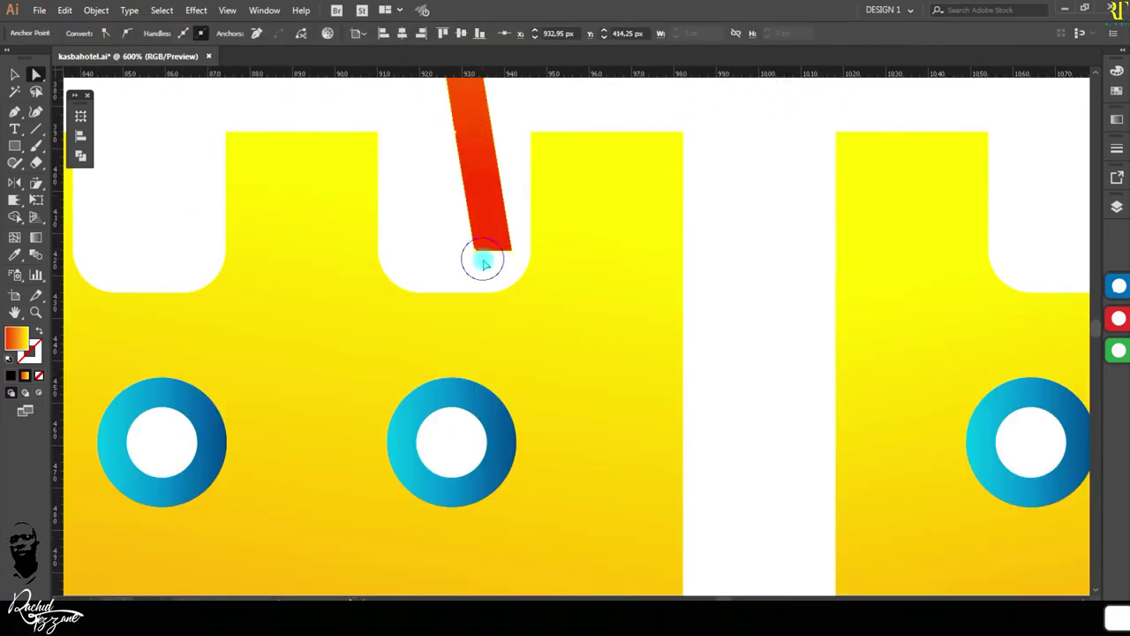
scroll(484, 252, down, 4)
scroll(522, 286, up, 2)
Step: Round the upper corners of the opening between the legs and the top corners of the leftmost battlement to 10 px
click(458, 347)
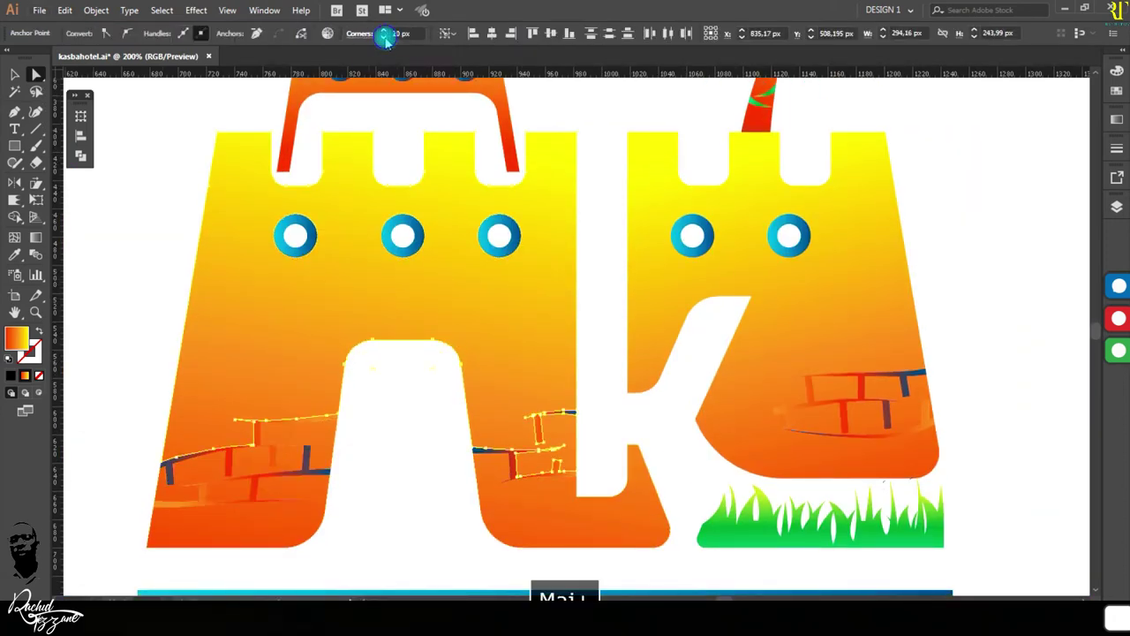
click(605, 226)
click(422, 91)
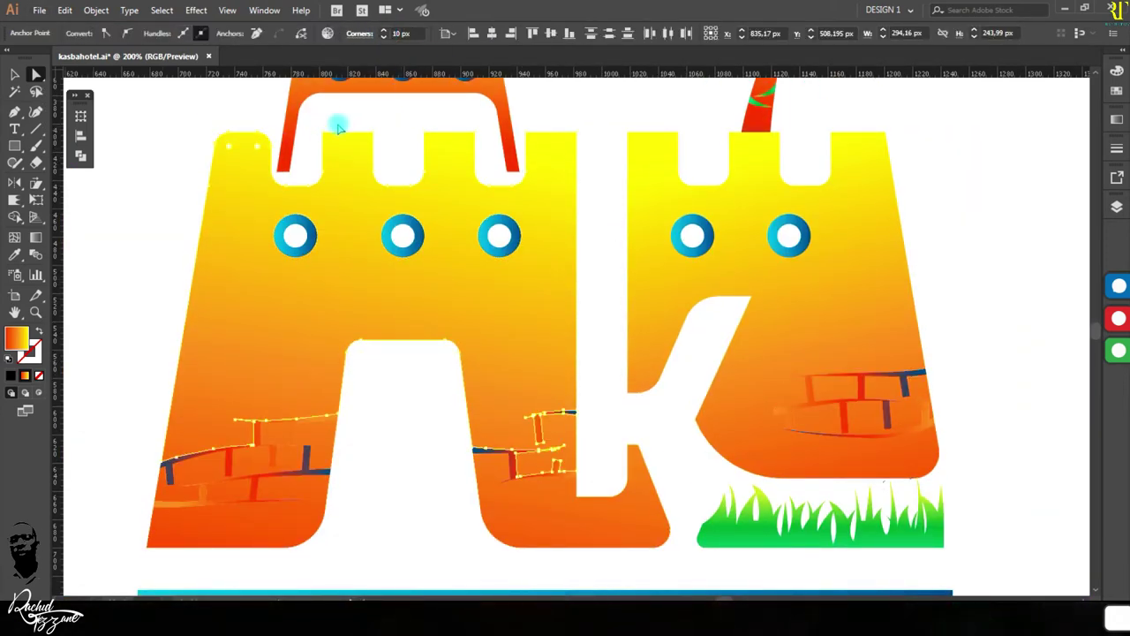